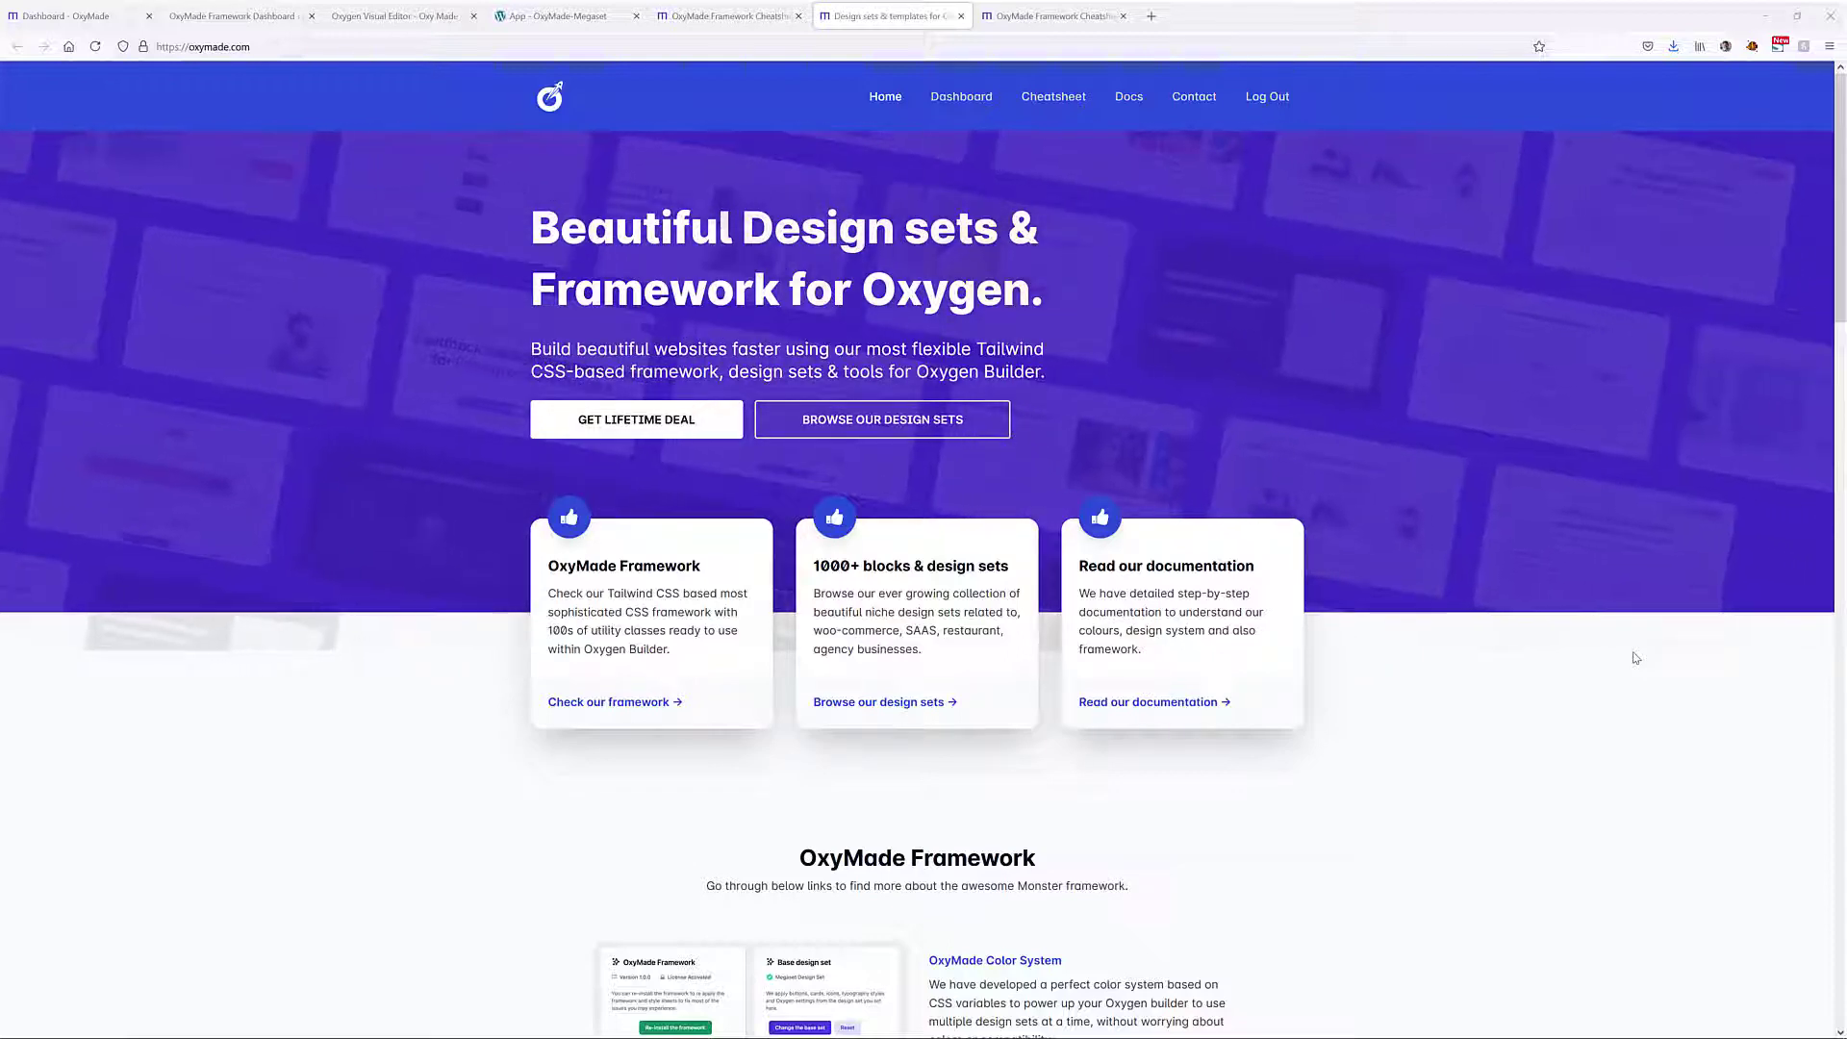
Open Sections & Elements of the OxyMade-Capital design set in the Add > Library panel
{"action": "scroll", "coordinate": [1635, 654], "scroll_direction": "down", "scroll_amount": 4}
{"action": "scroll", "coordinate": [1635, 652], "scroll_direction": "up", "scroll_amount": 4}
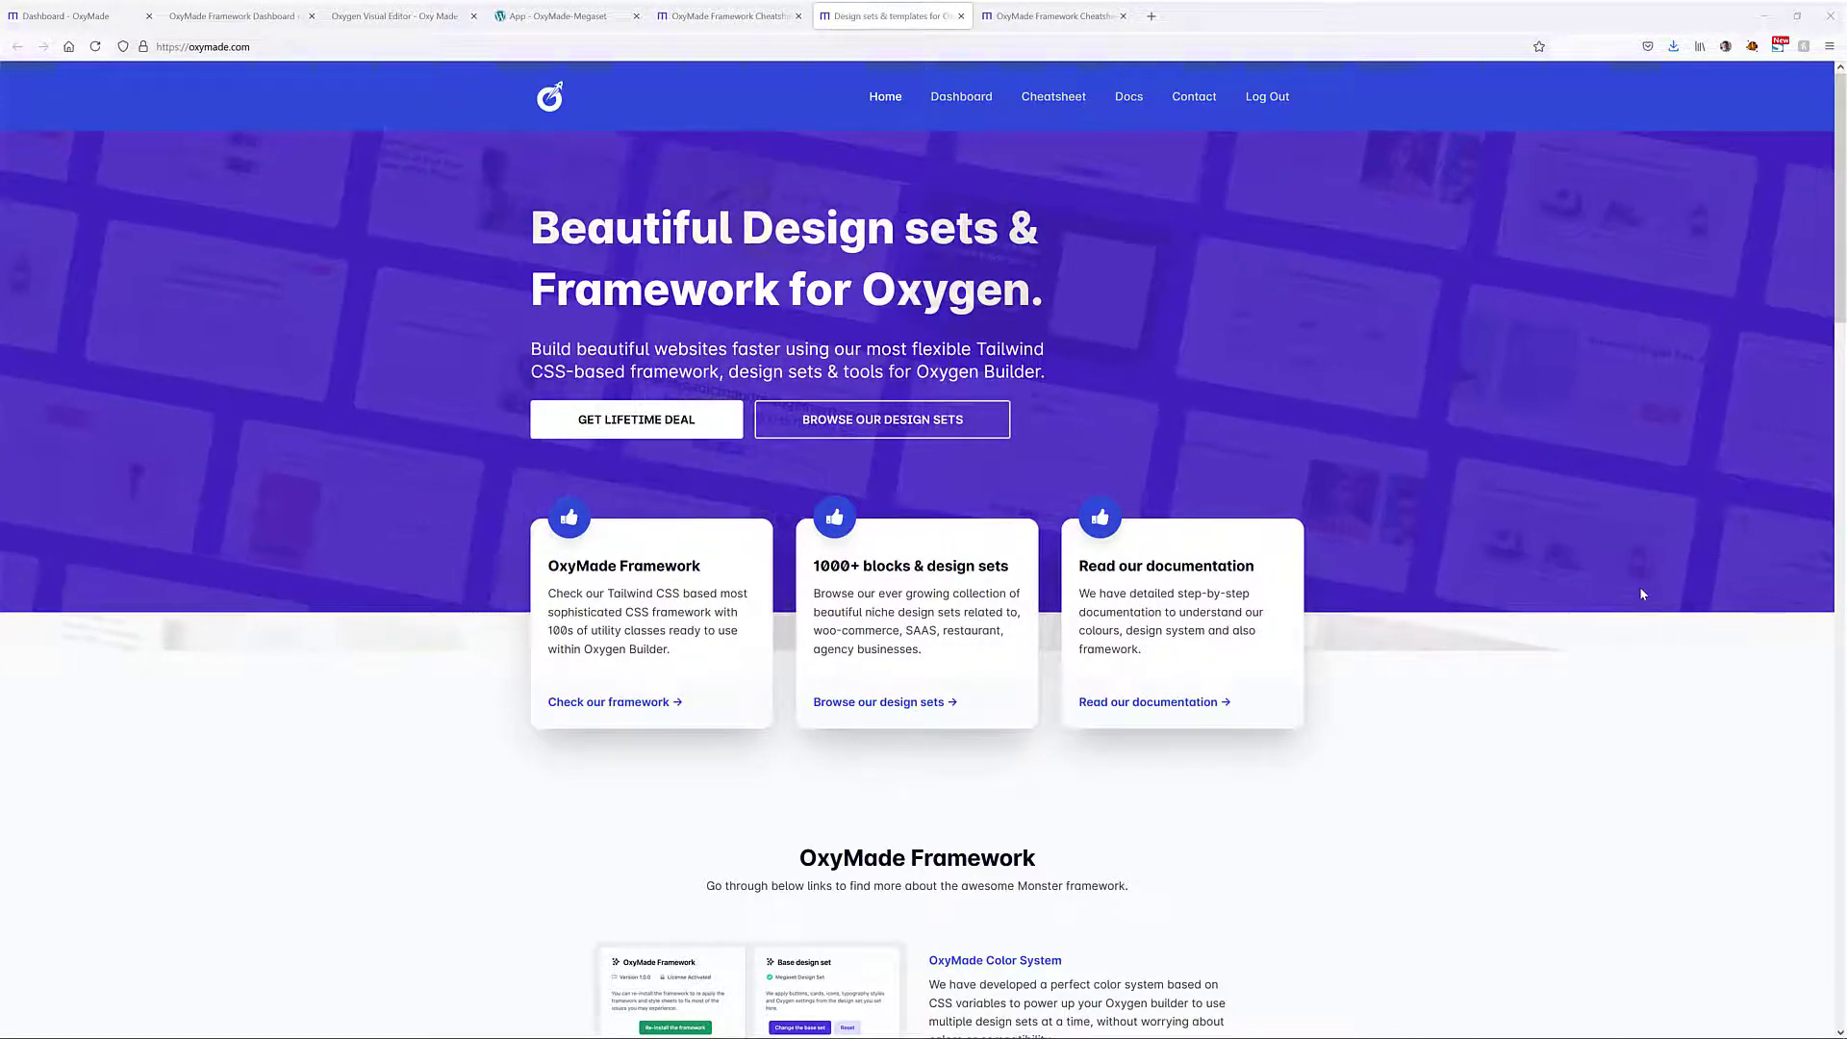
{"action": "scroll", "coordinate": [1641, 594], "scroll_direction": "down", "scroll_amount": 10}
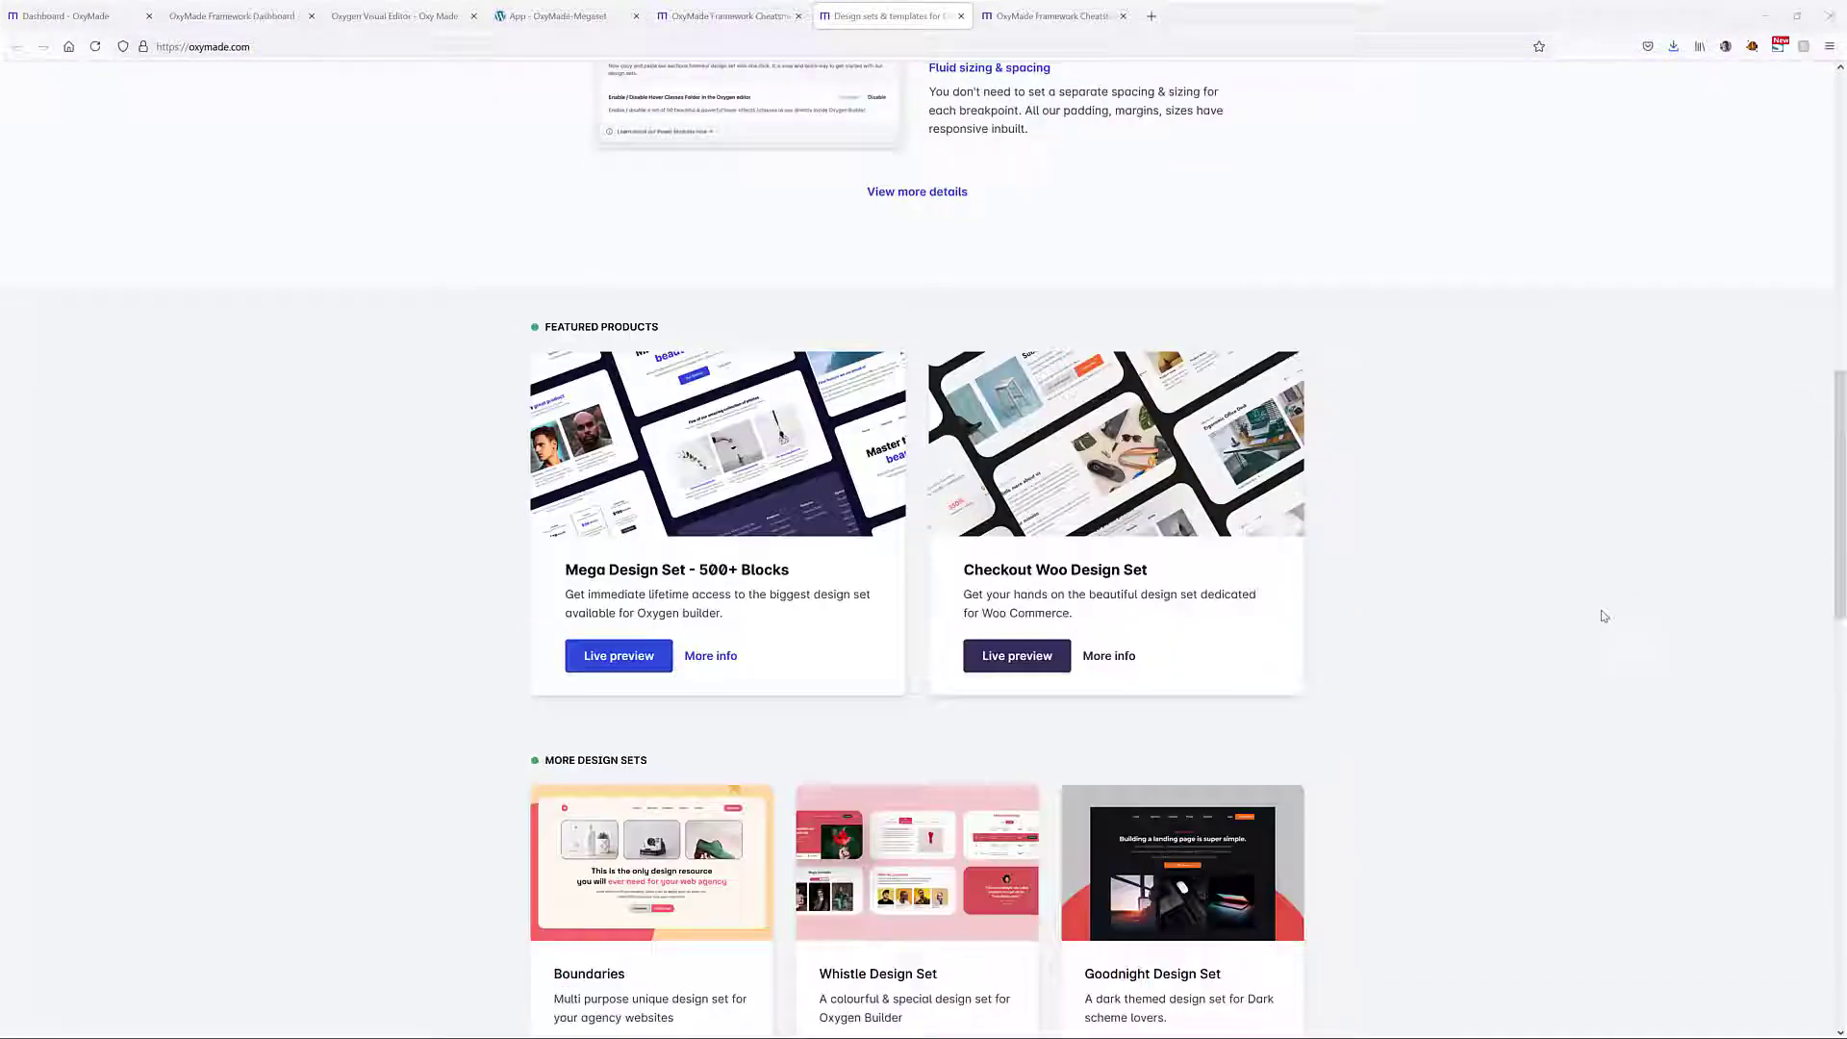
{"action": "scroll", "coordinate": [1603, 615], "scroll_direction": "down", "scroll_amount": 3}
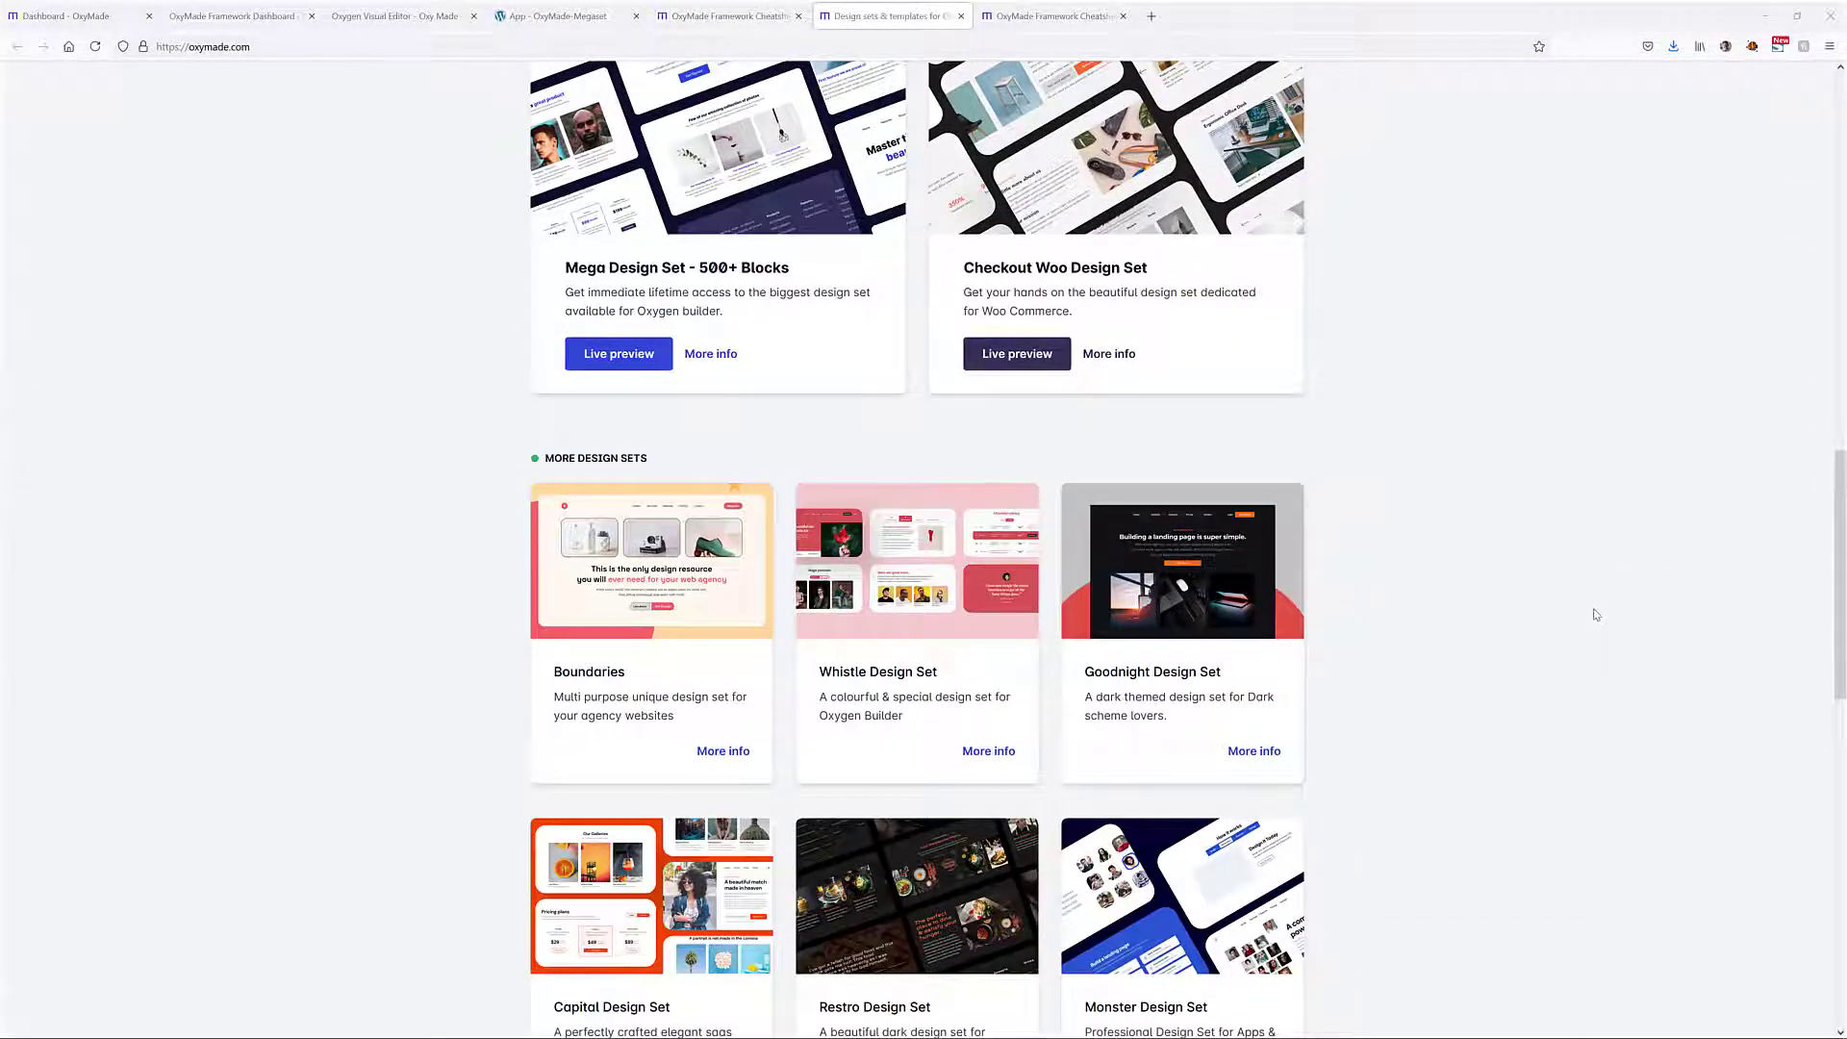
{"action": "scroll", "coordinate": [1571, 613], "scroll_direction": "down", "scroll_amount": 6}
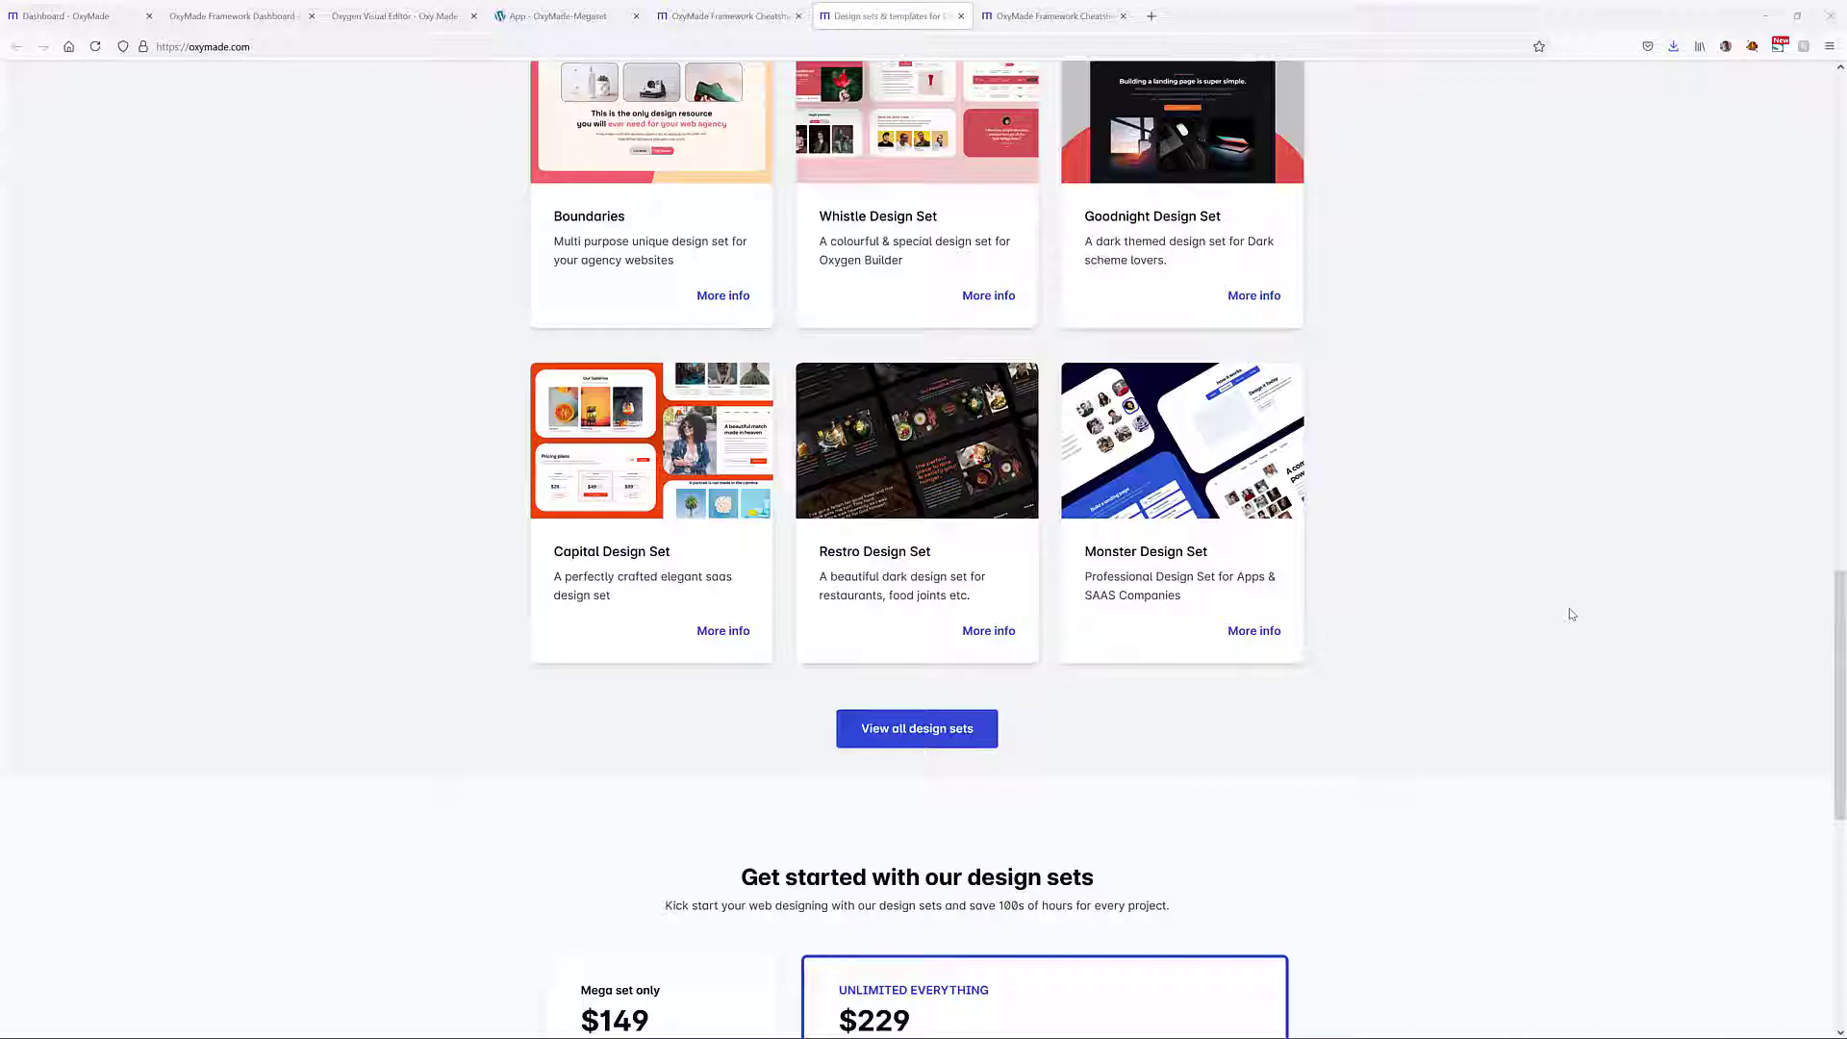
{"action": "scroll", "coordinate": [1571, 614], "scroll_direction": "down", "scroll_amount": 4}
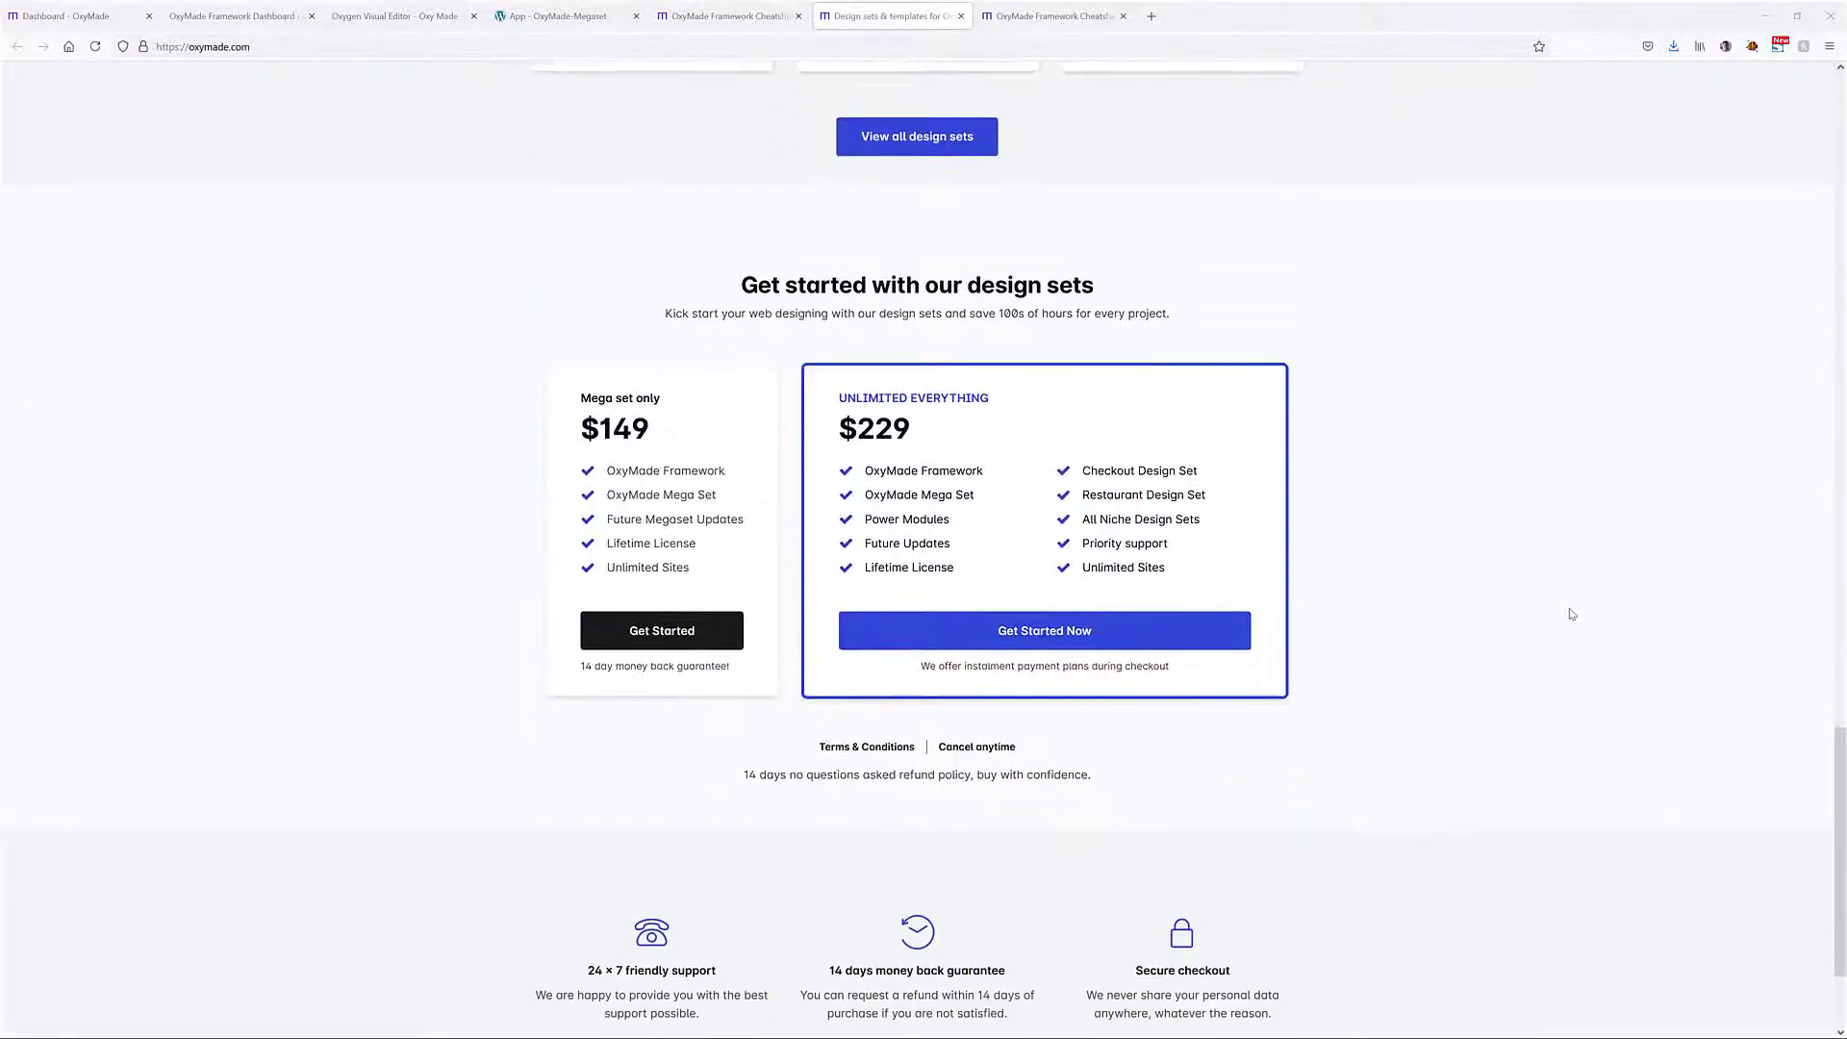
{"action": "scroll", "coordinate": [1571, 613], "scroll_direction": "down", "scroll_amount": 2}
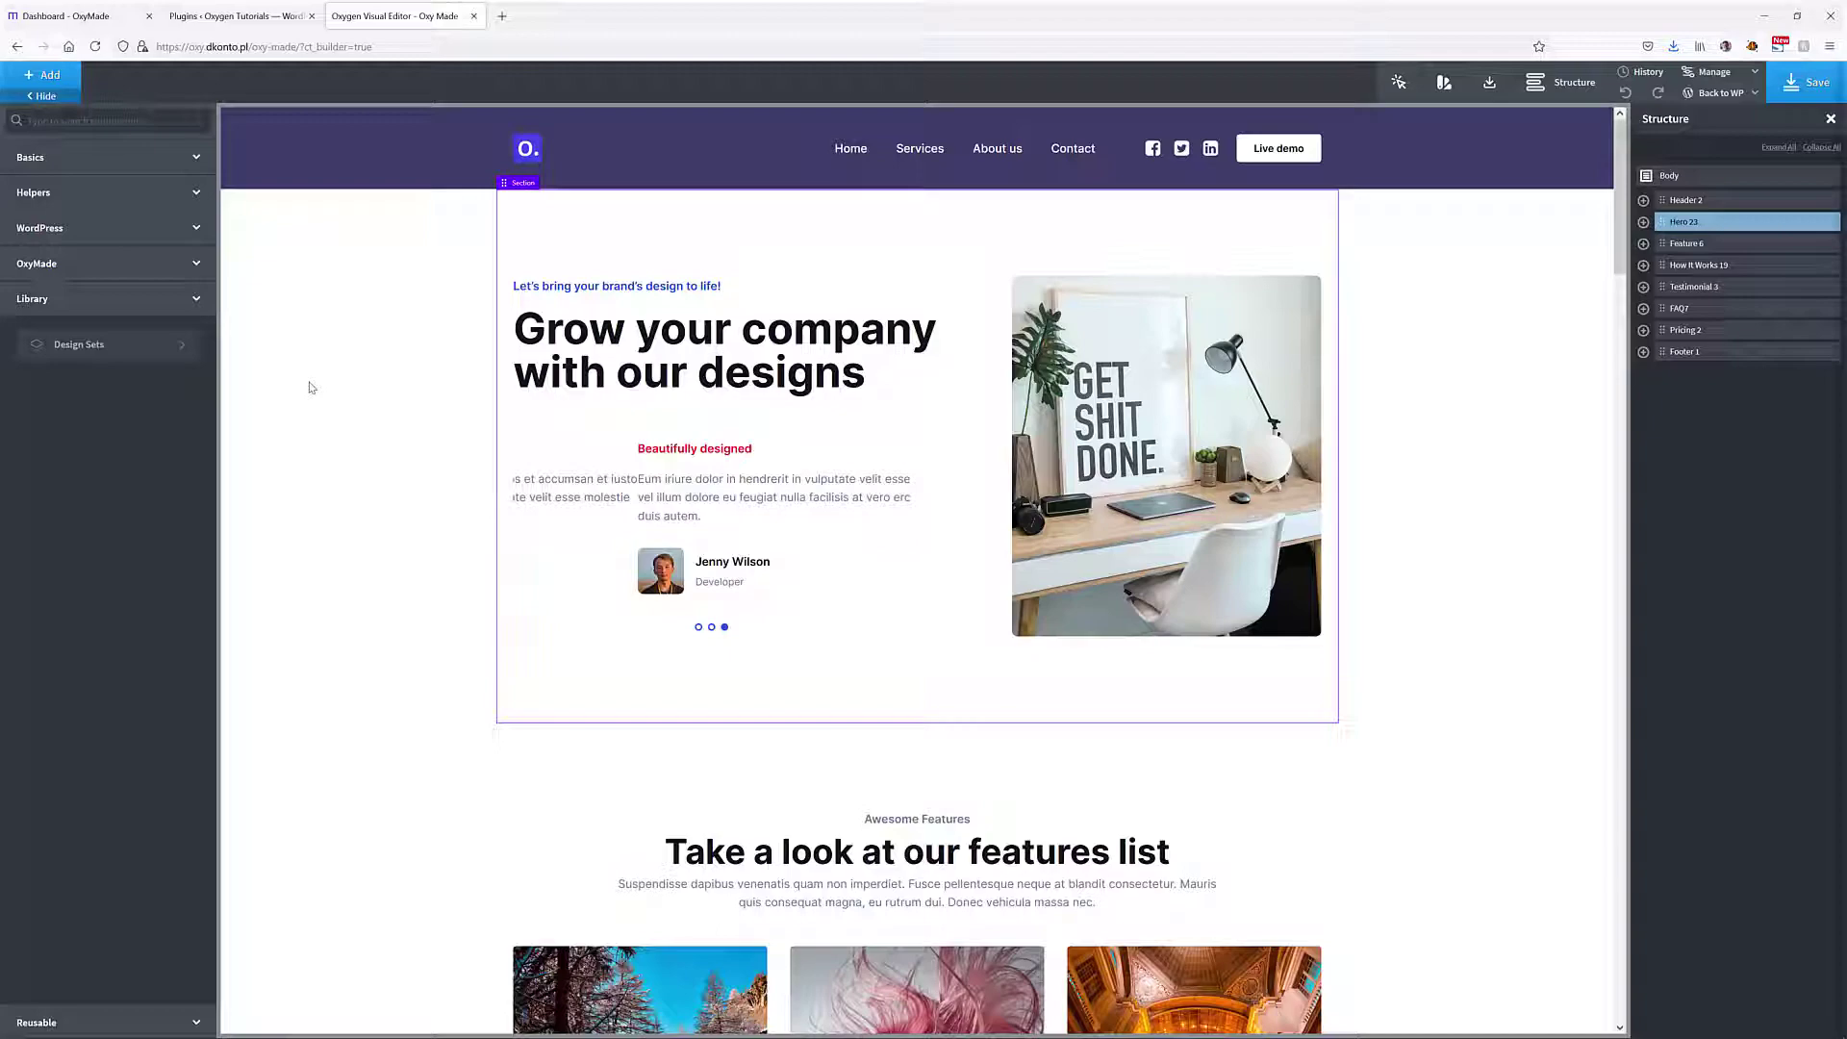
{"action": "scroll", "coordinate": [338, 442], "scroll_direction": "down", "scroll_amount": 20}
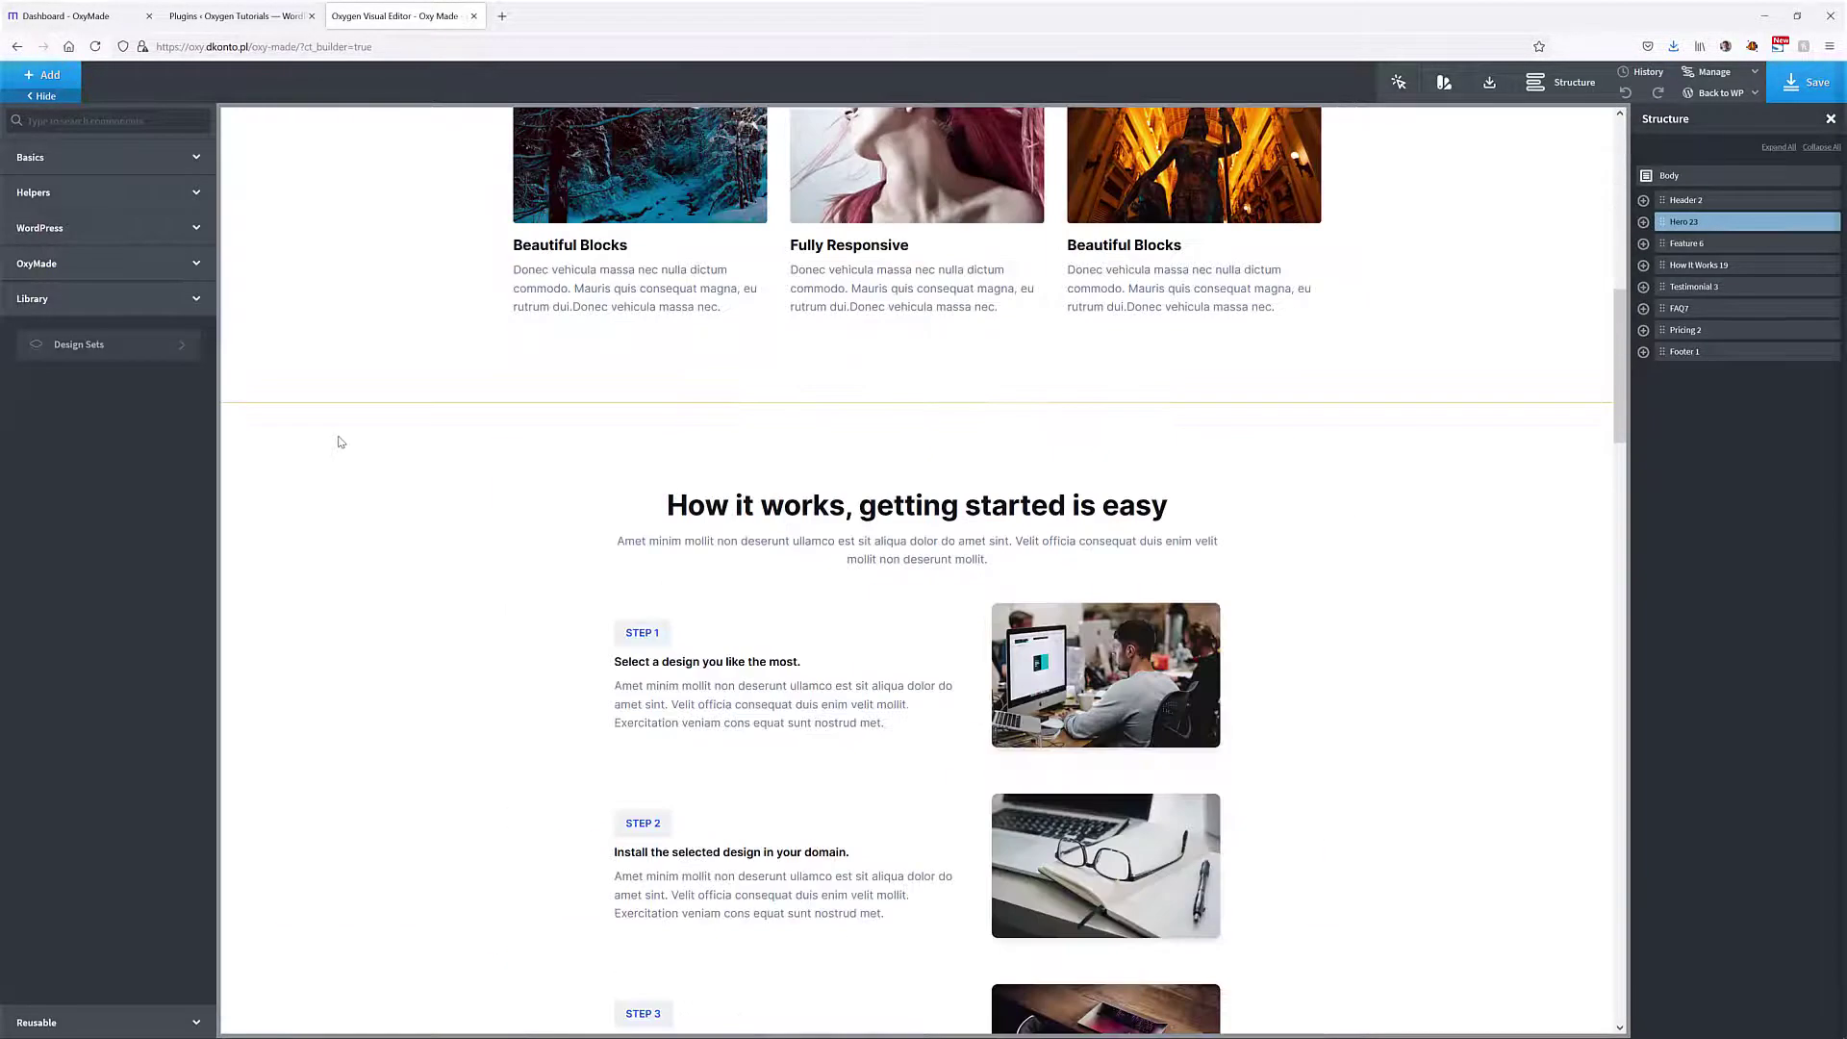
{"action": "scroll", "coordinate": [338, 442], "scroll_direction": "down", "scroll_amount": 20}
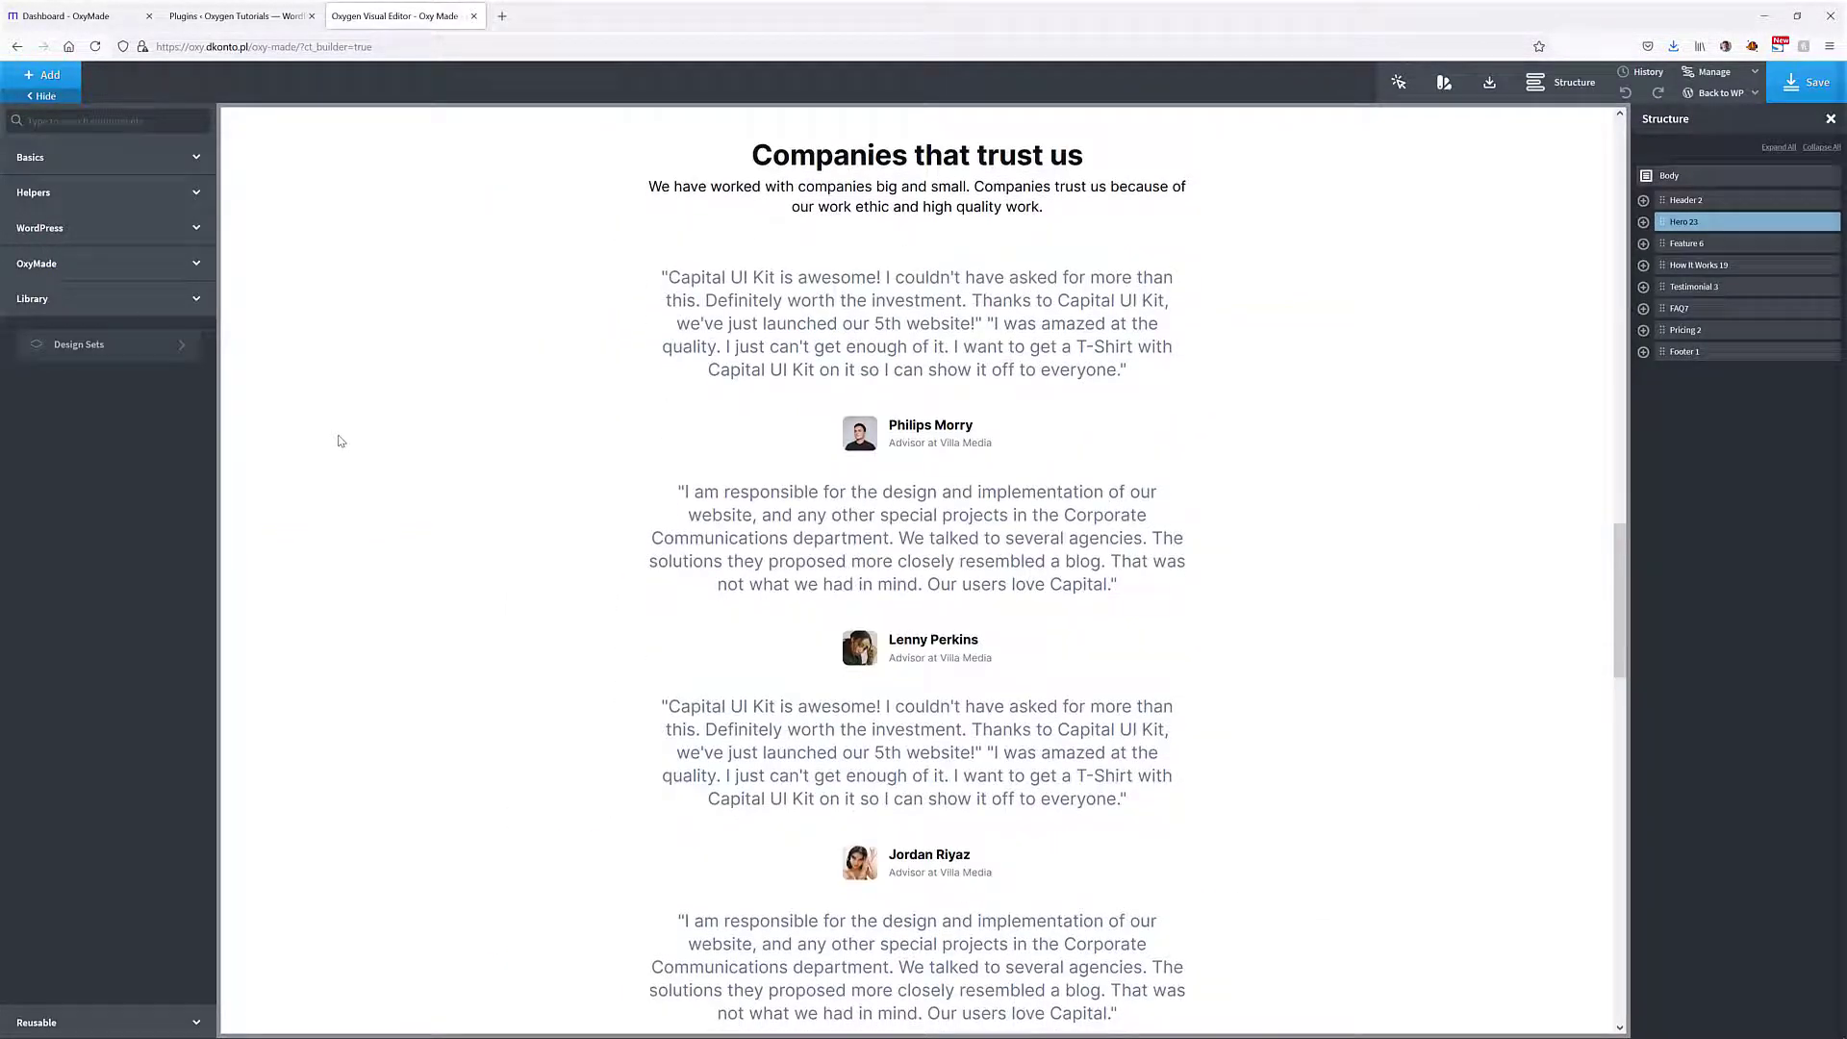
{"action": "scroll", "coordinate": [339, 442], "scroll_direction": "down", "scroll_amount": 20}
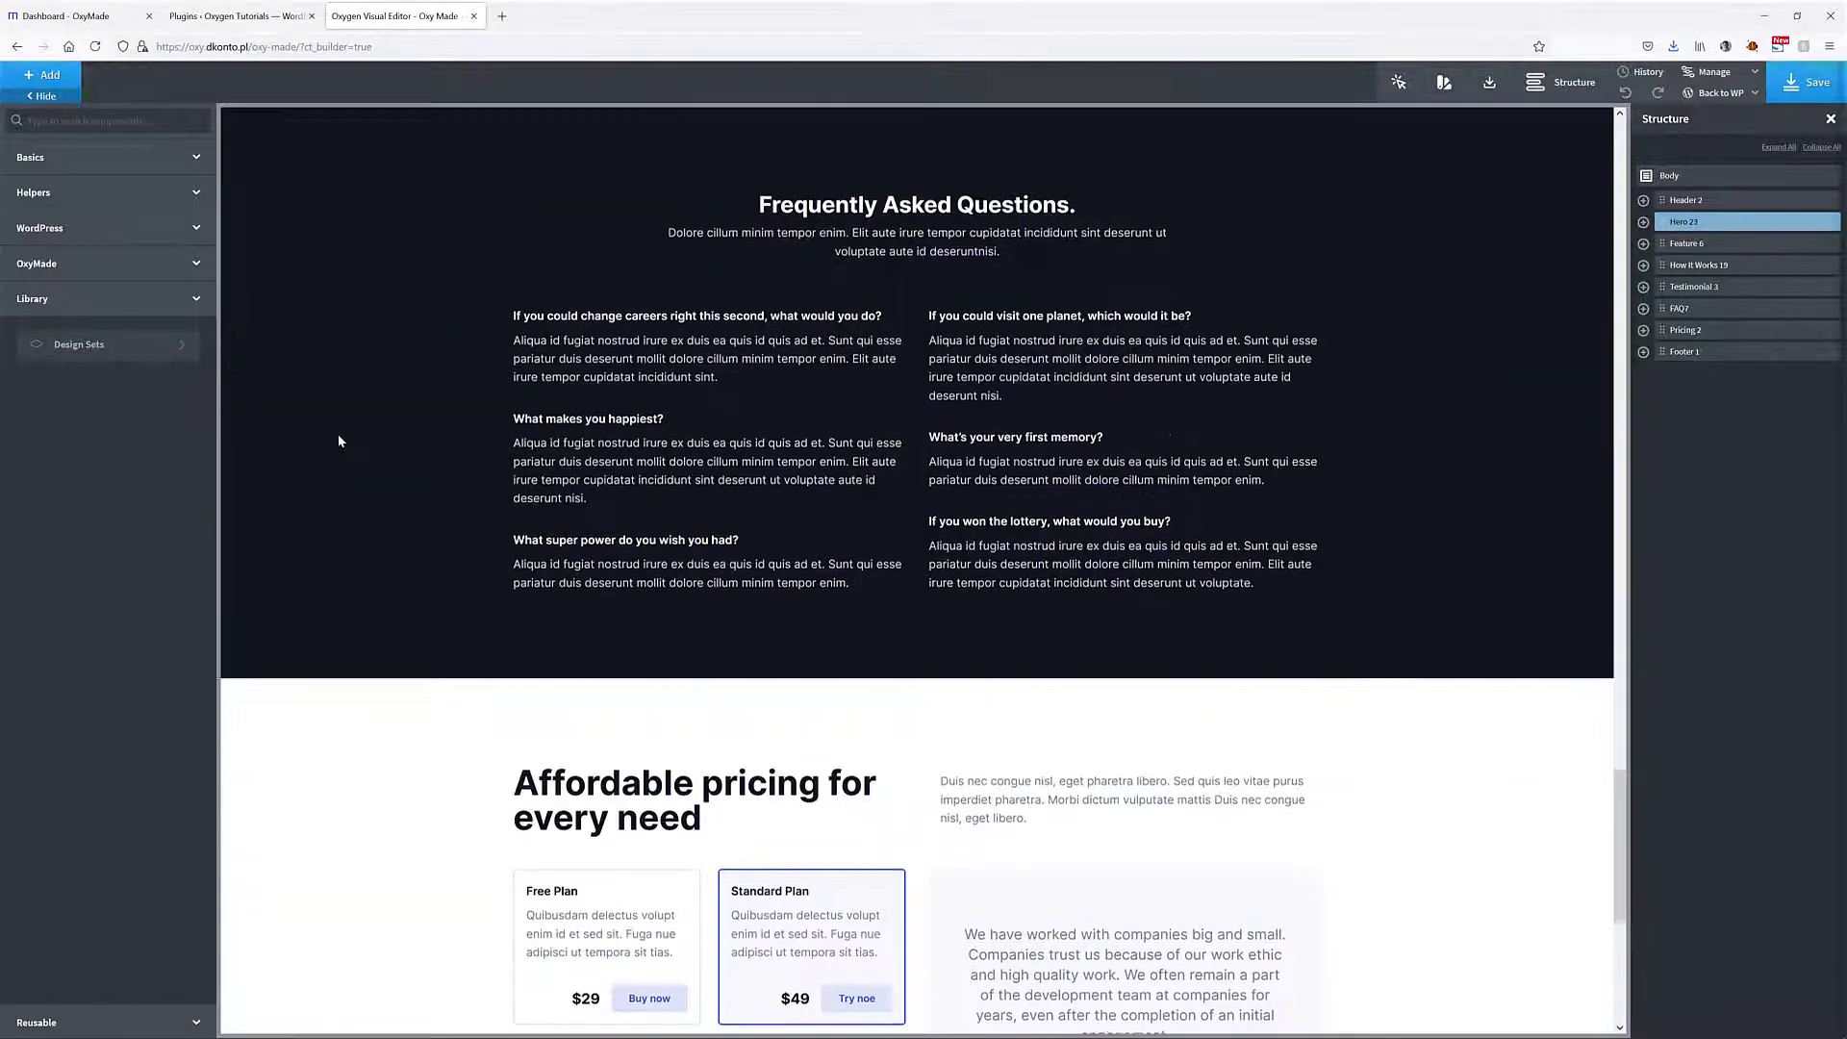
{"action": "scroll", "coordinate": [339, 442], "scroll_direction": "down", "scroll_amount": 1}
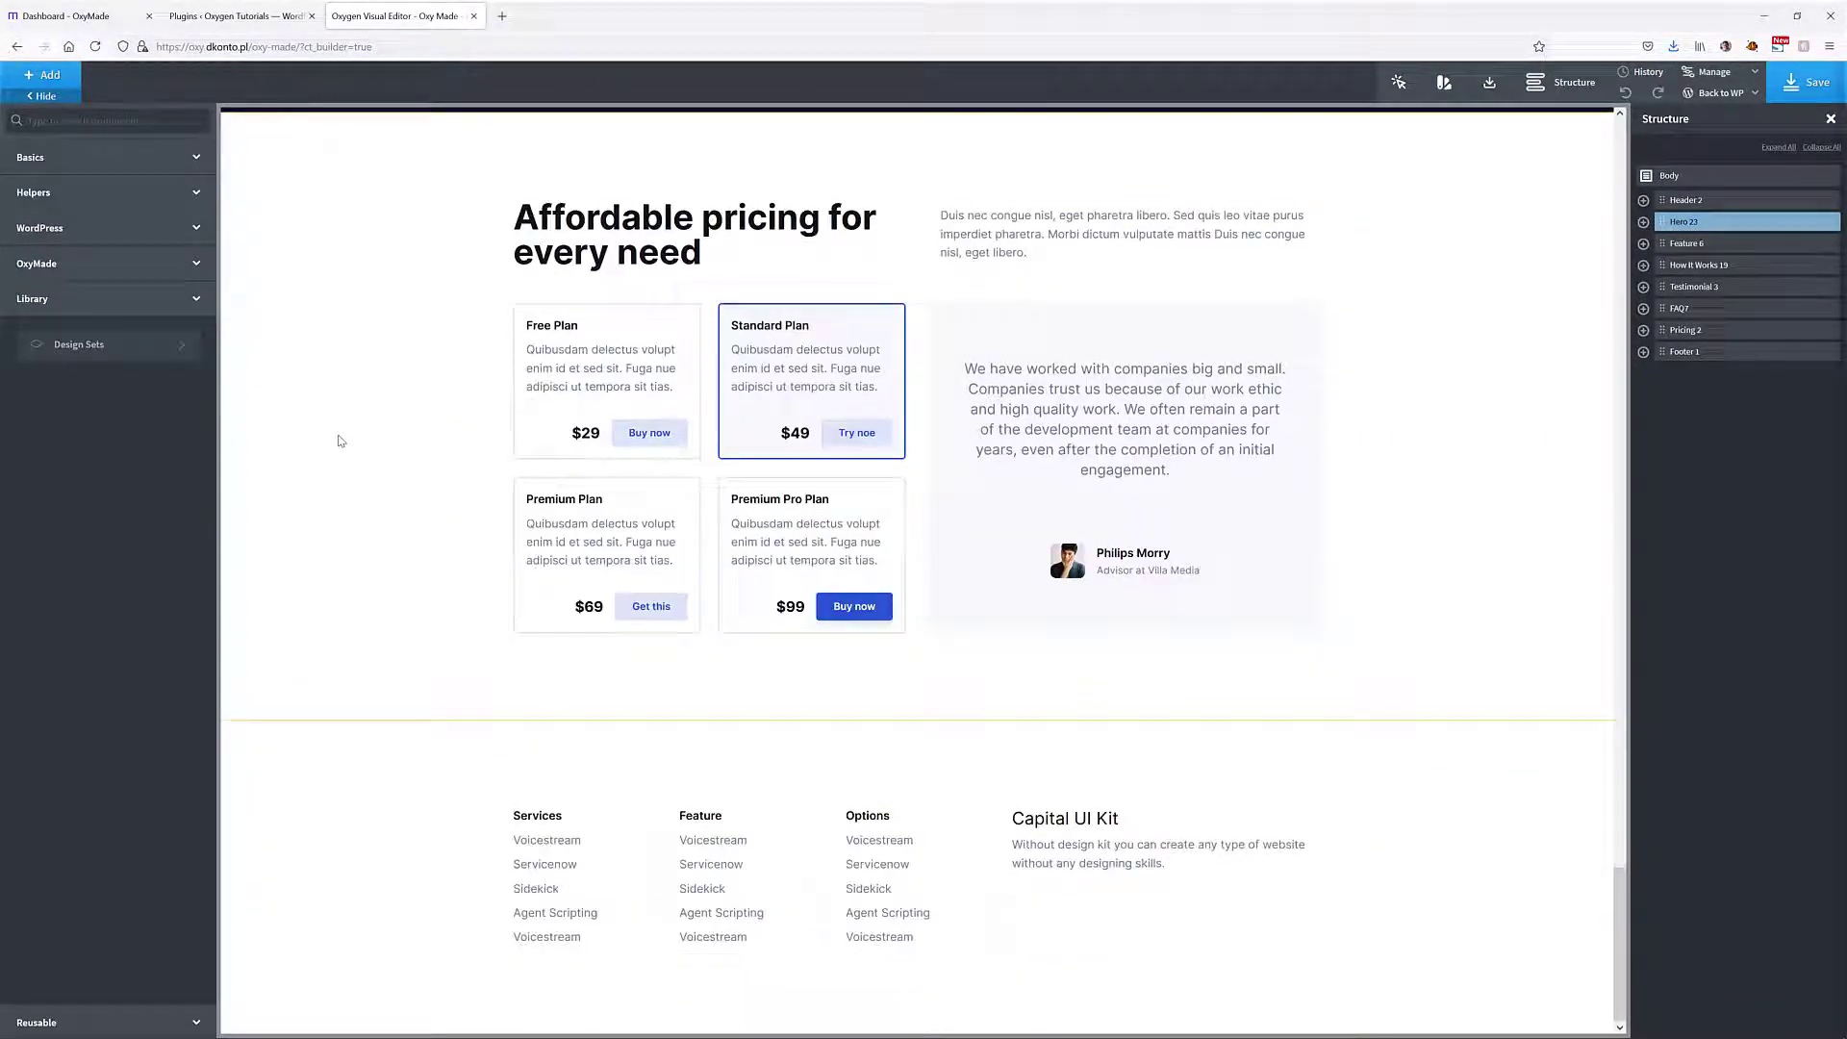
{"action": "scroll", "coordinate": [338, 442], "scroll_direction": "up", "scroll_amount": 20}
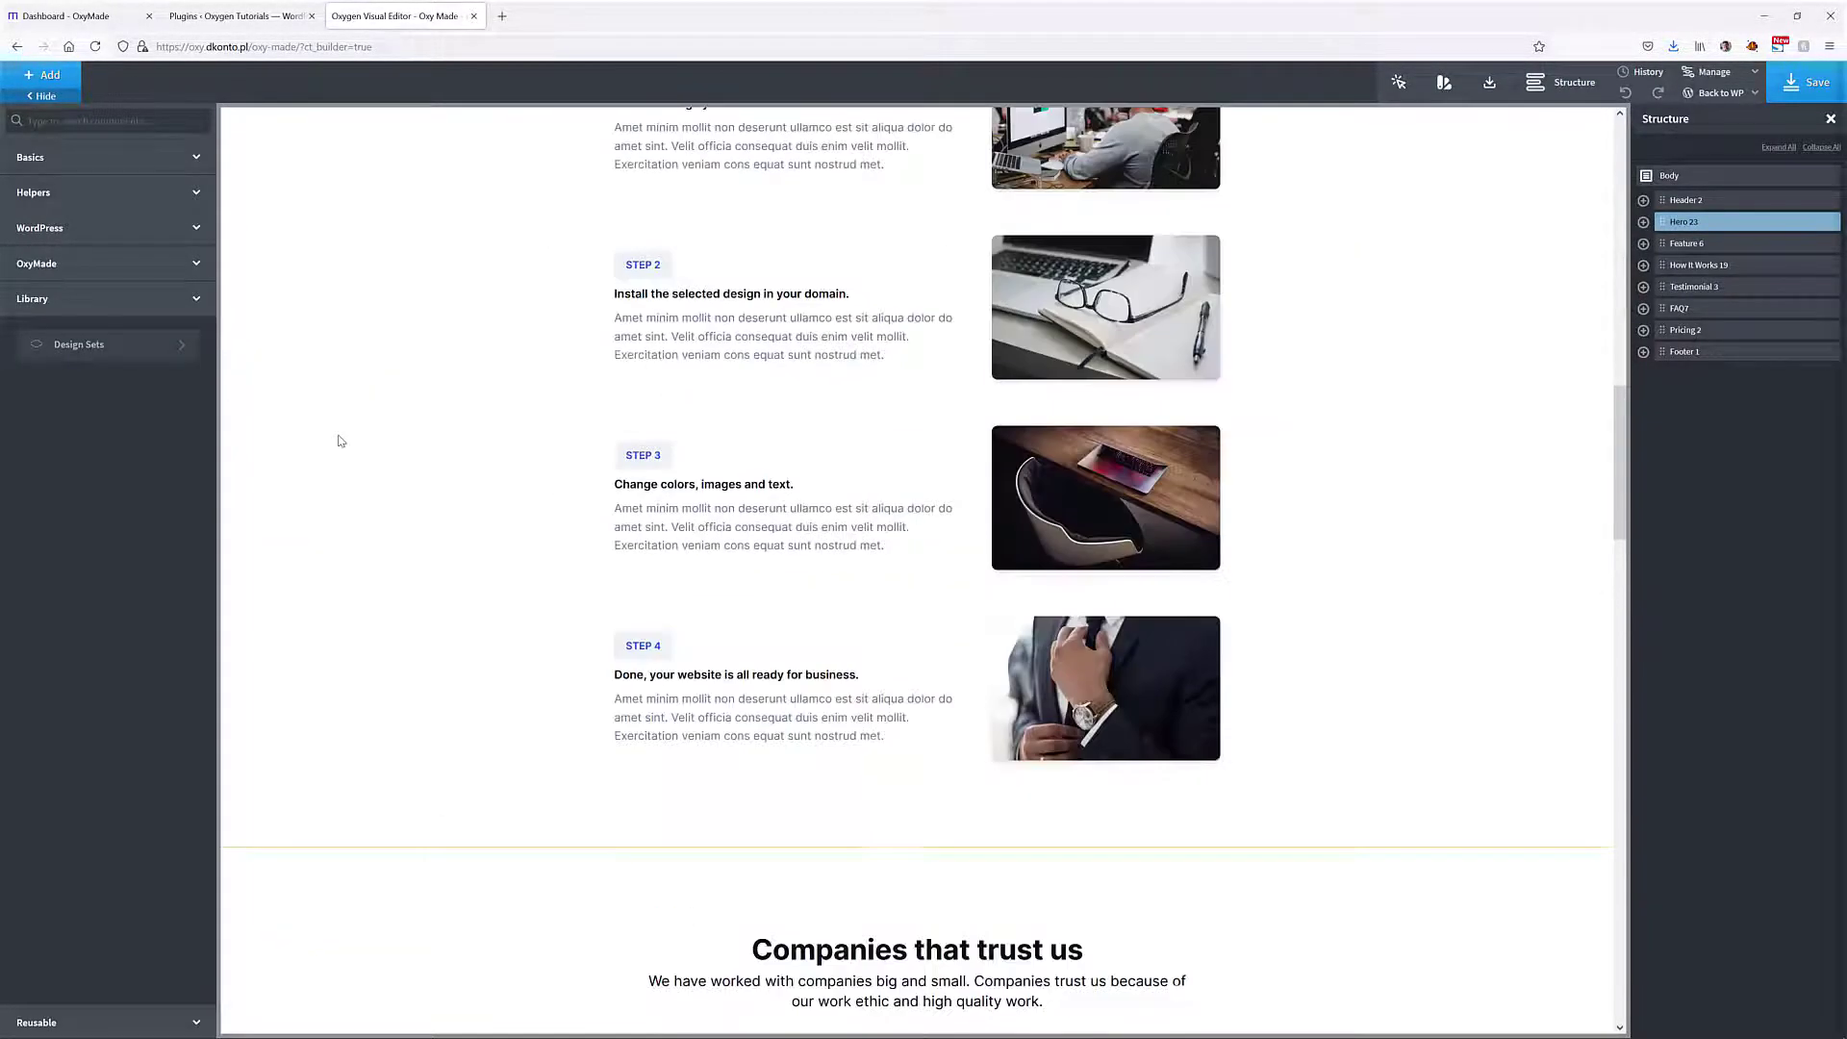
{"action": "scroll", "coordinate": [339, 442], "scroll_direction": "up", "scroll_amount": 15}
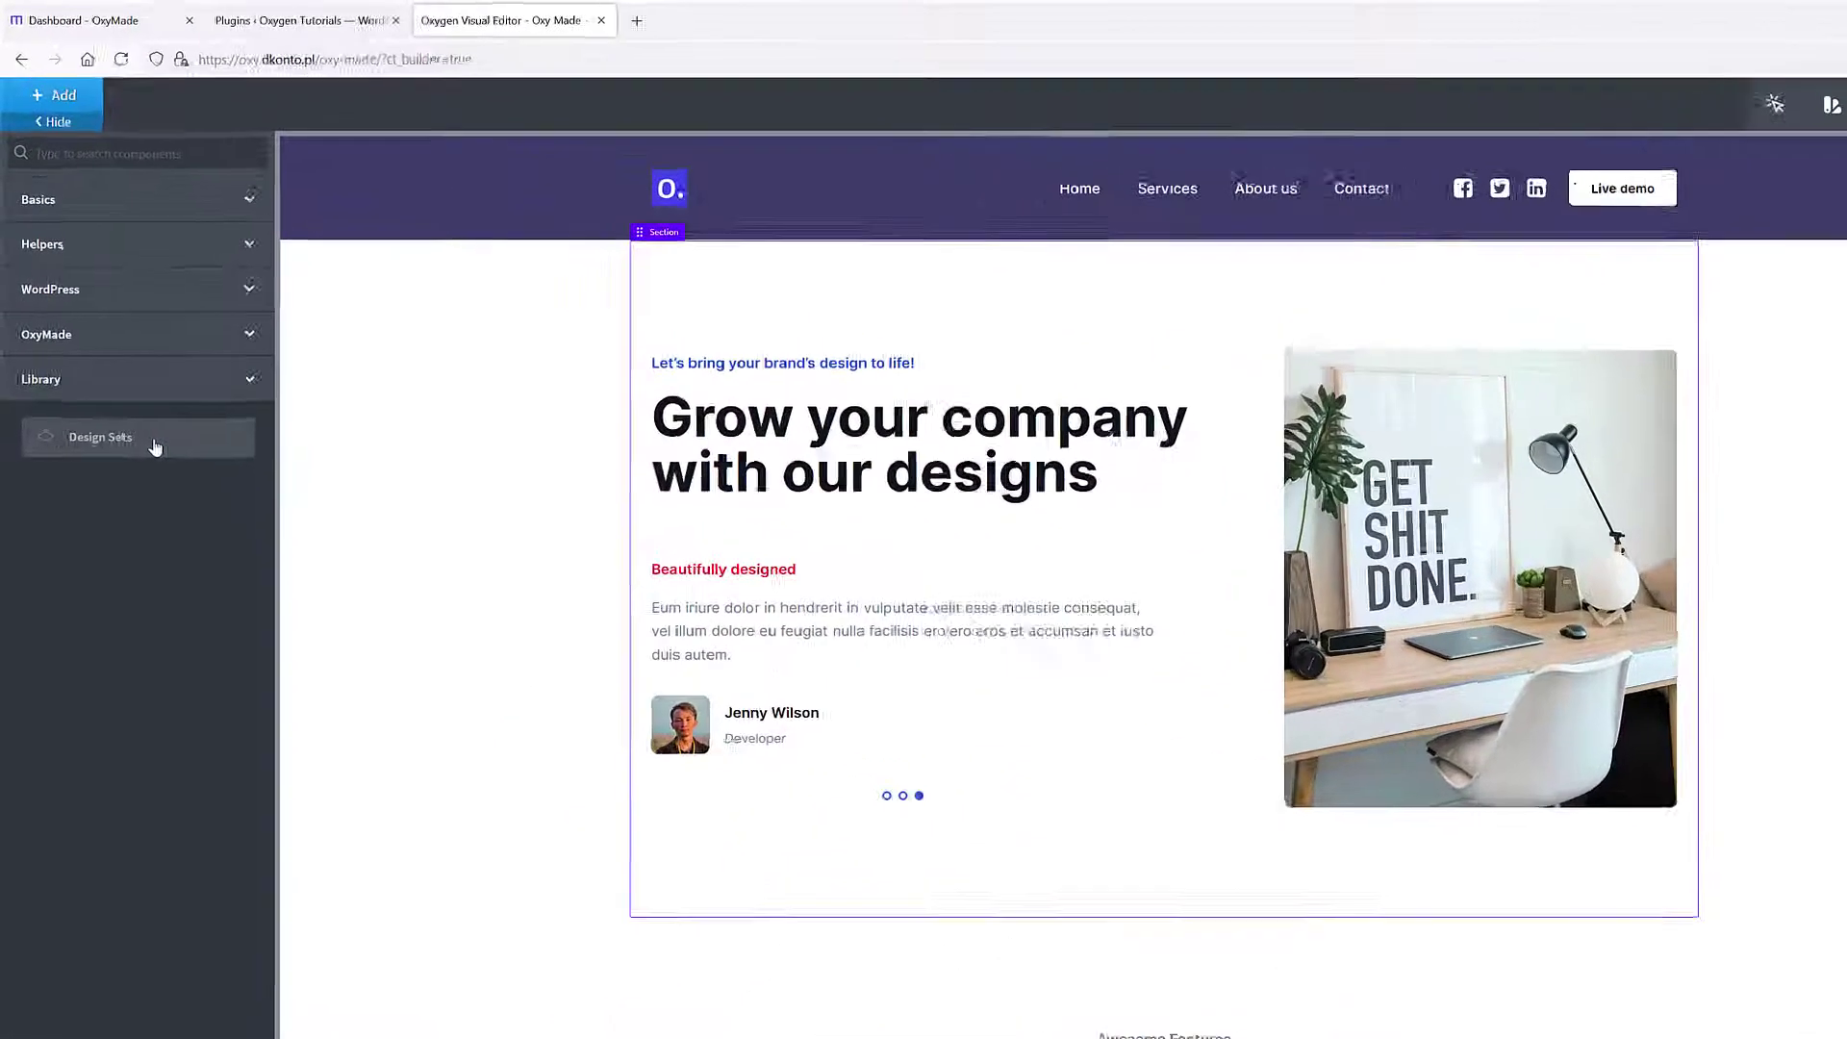
{"action": "left_click", "coordinate": [115, 346]}
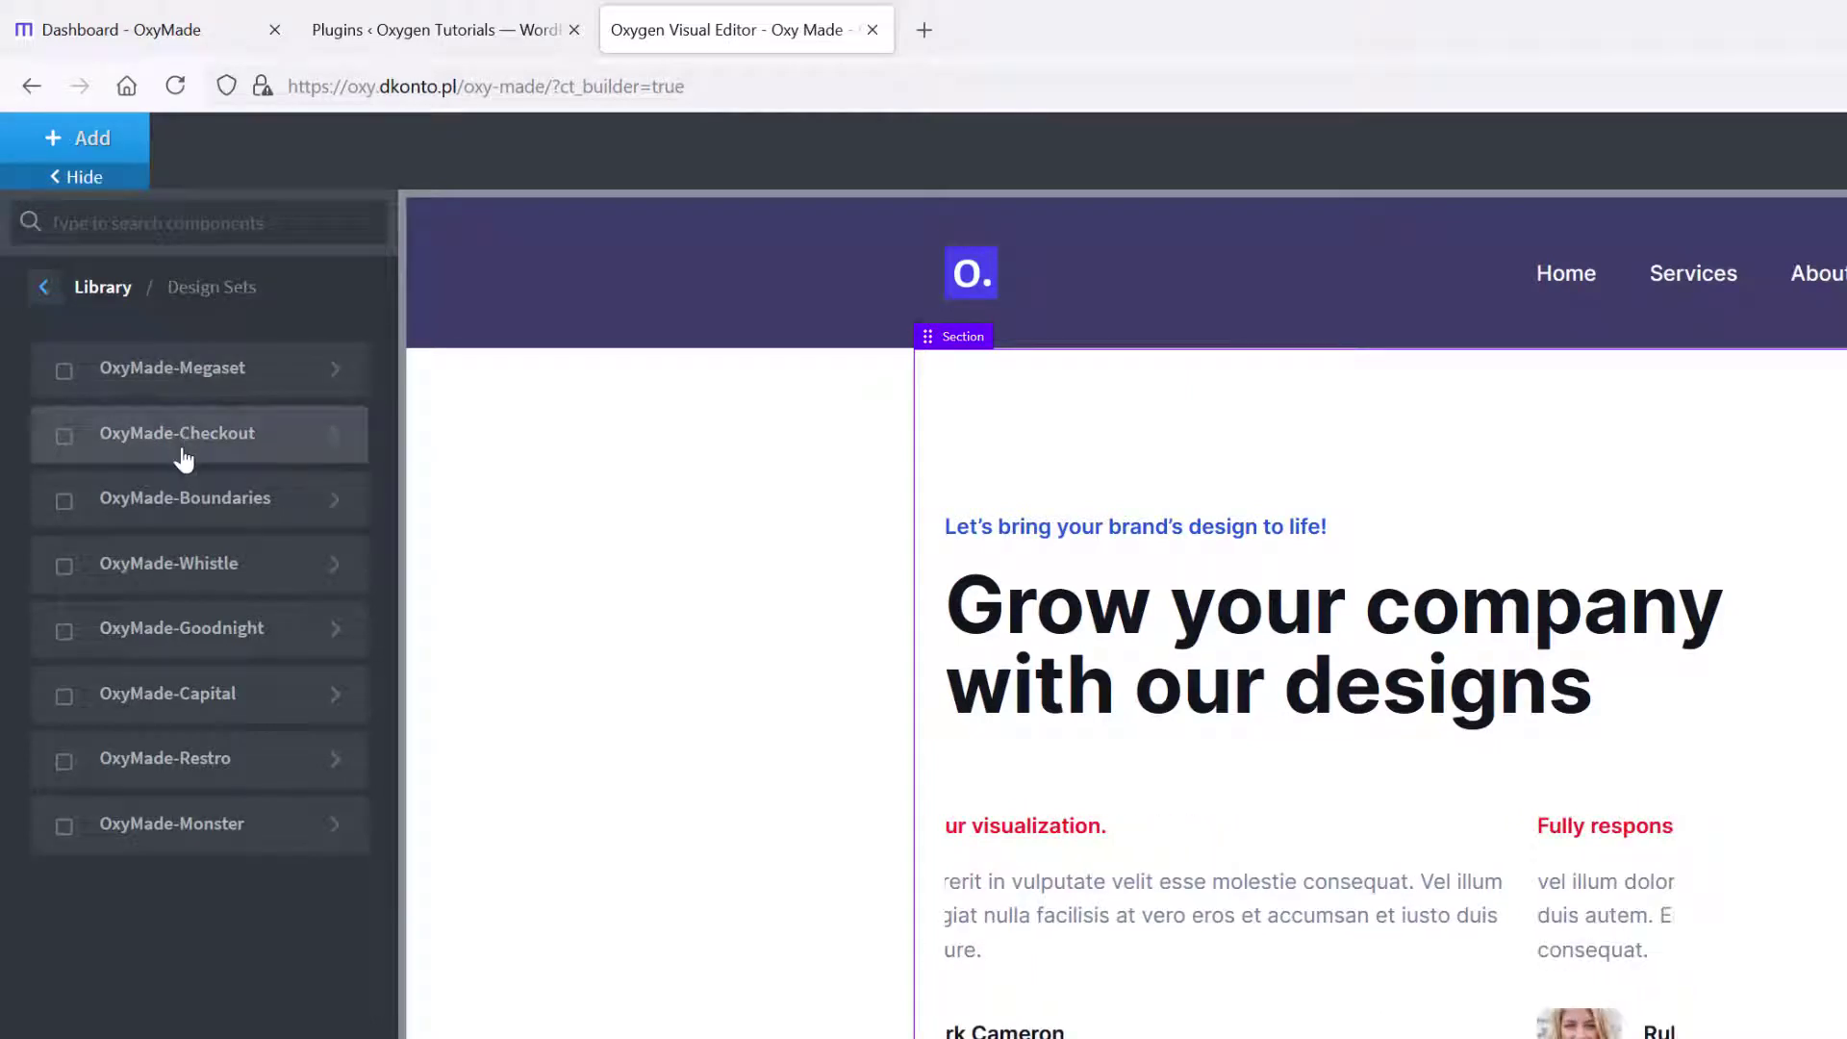
{"action": "left_click", "coordinate": [160, 696]}
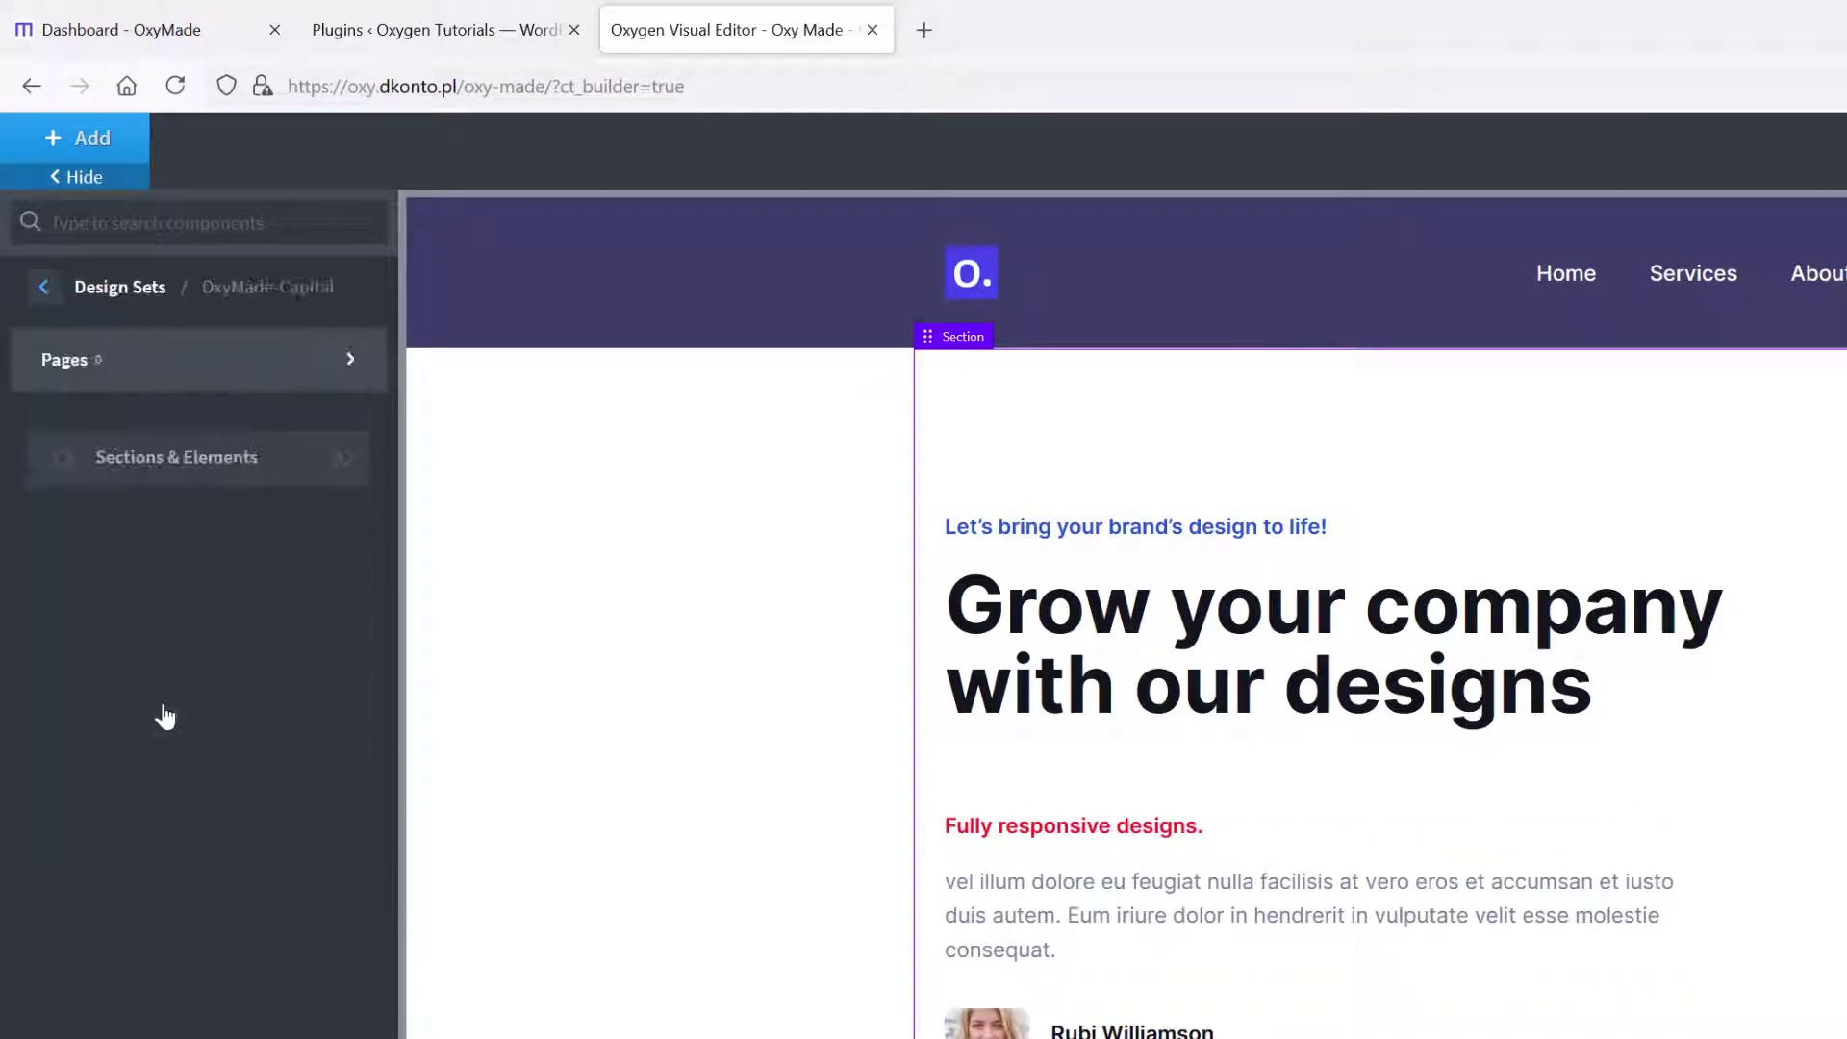
{"action": "left_click", "coordinate": [126, 463]}
Preview the OxyMade-Capital component categories, then bring up the Dashboard - OxyMade tab
{"action": "mouse_move", "coordinate": [119, 384]}
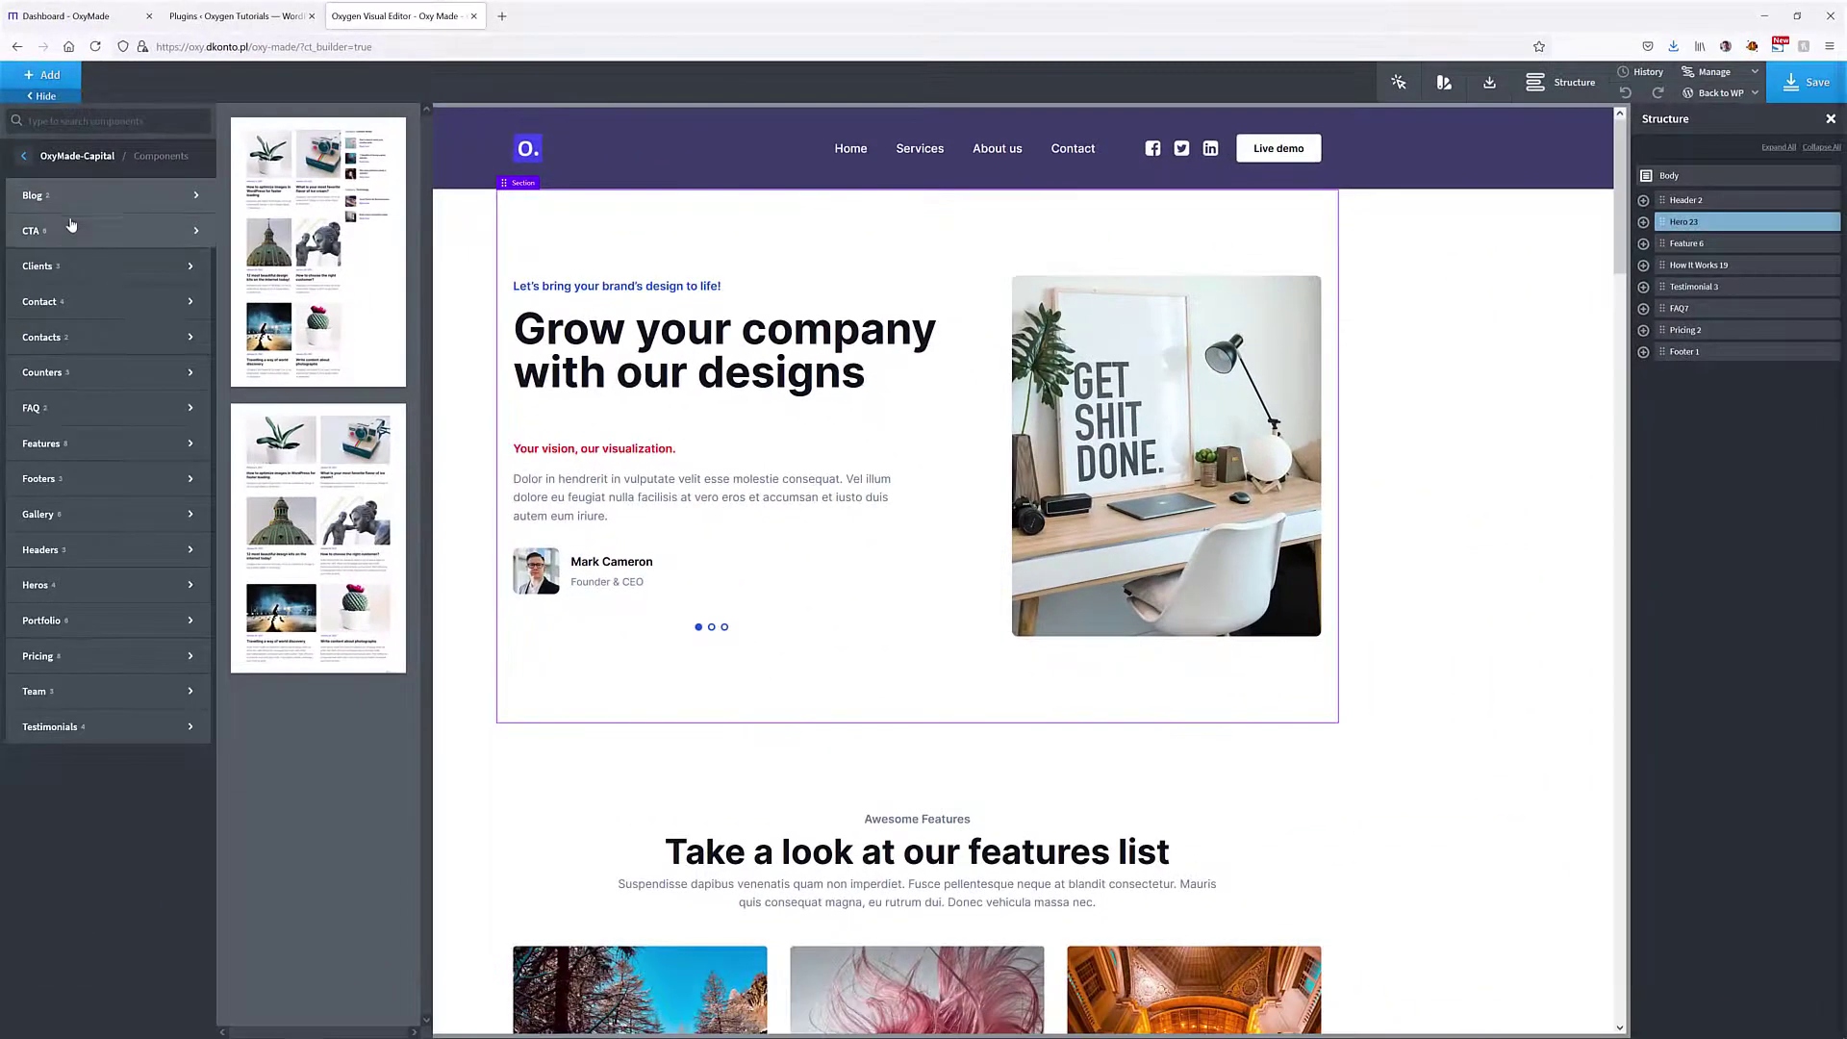
{"action": "mouse_move", "coordinate": [63, 246]}
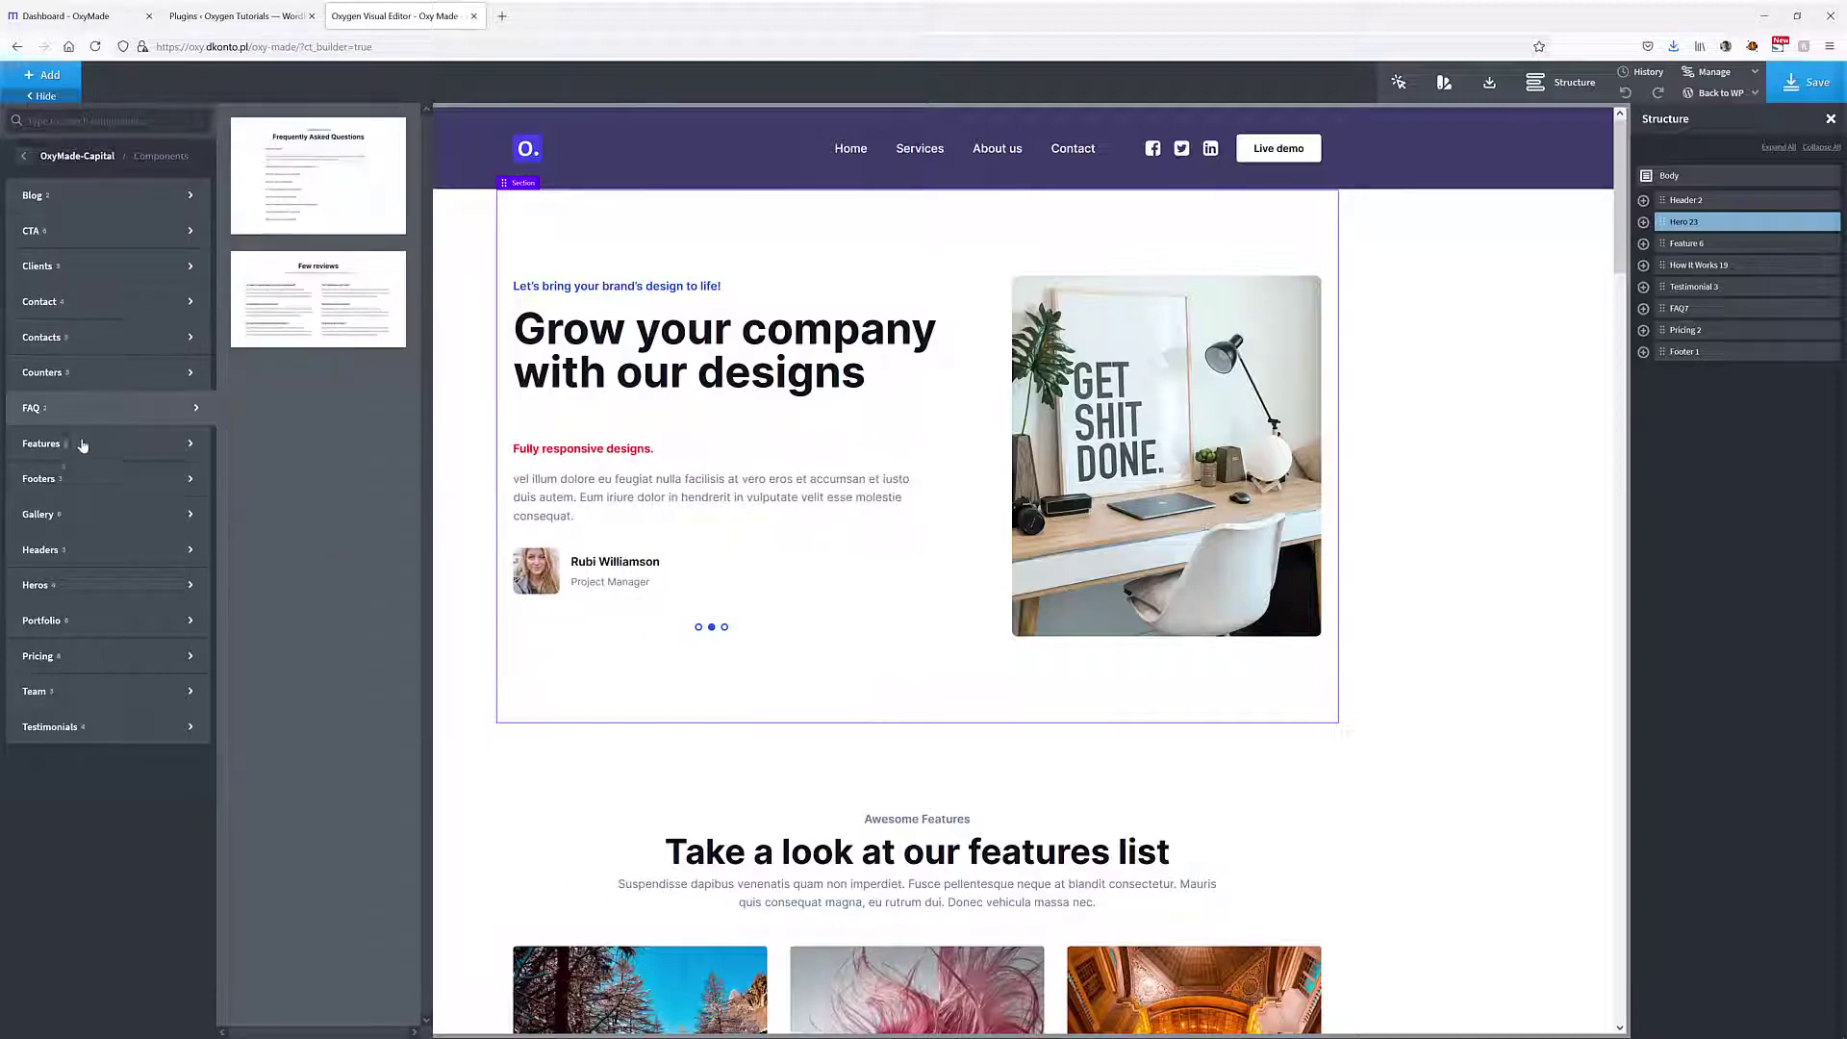
{"action": "mouse_move", "coordinate": [82, 447]}
{"action": "mouse_move", "coordinate": [90, 511]}
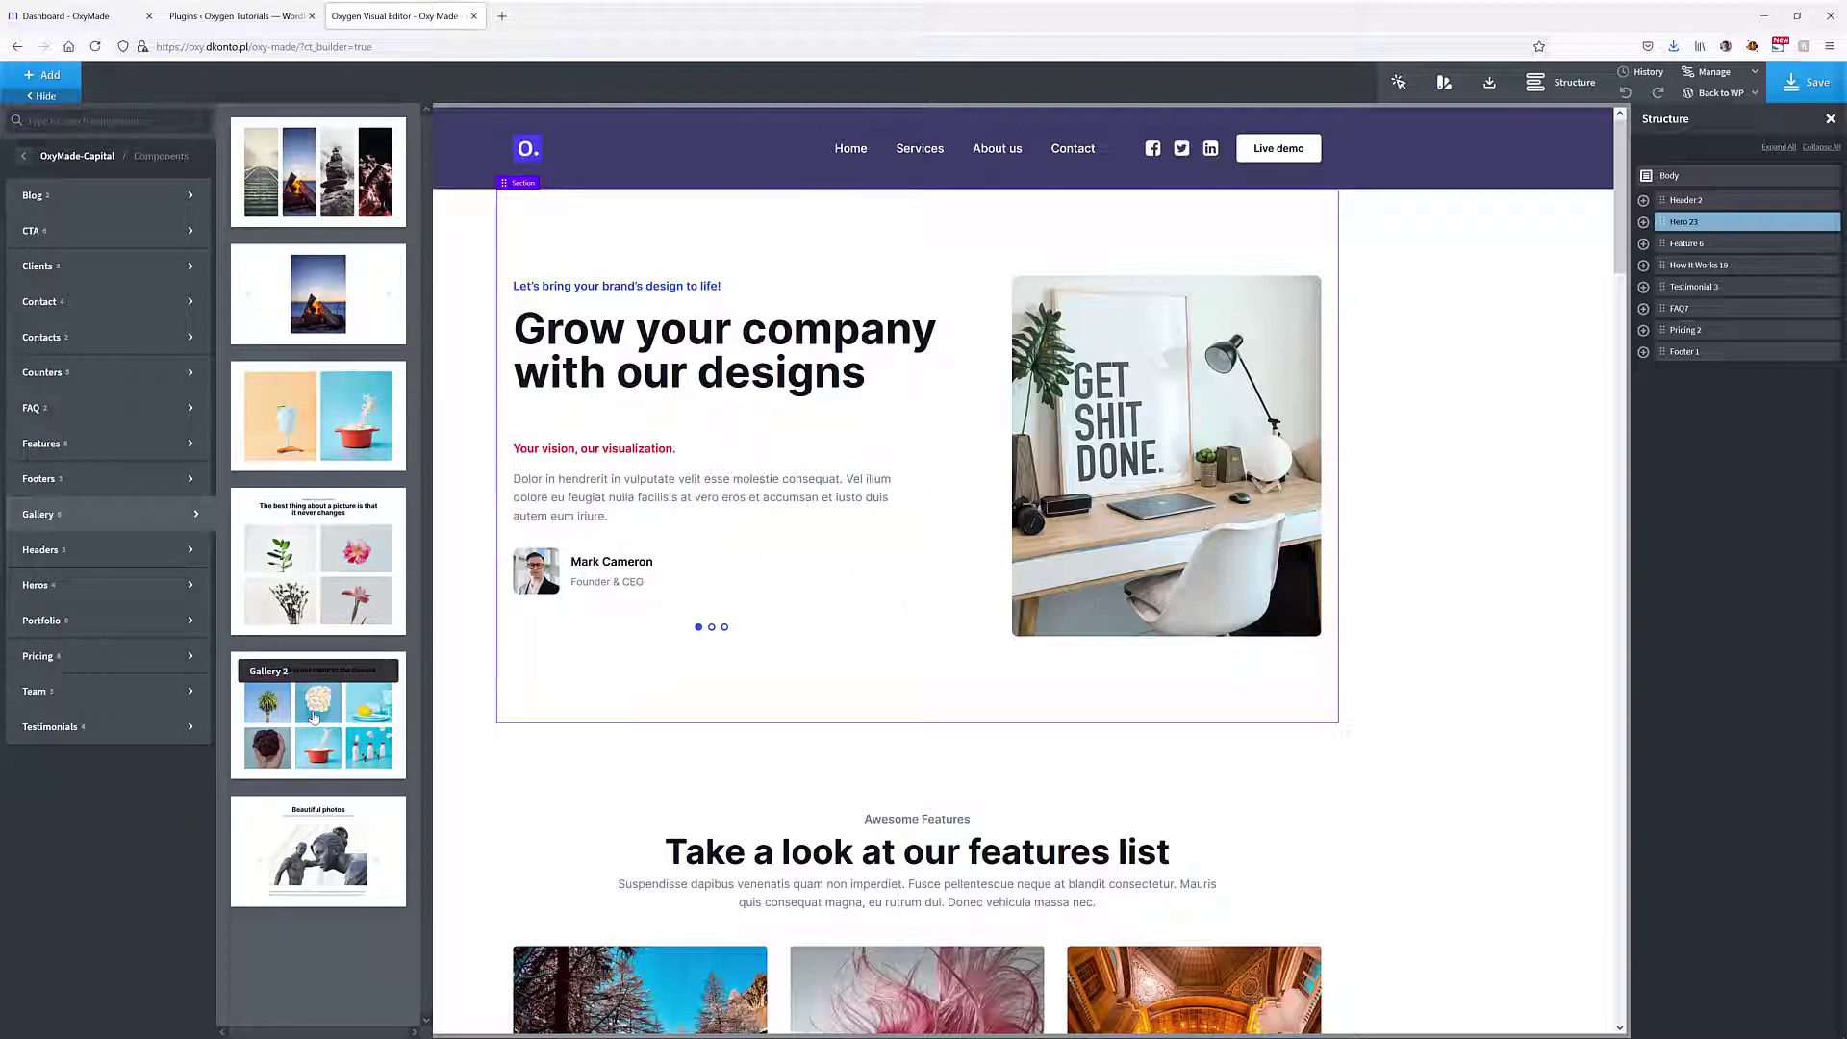
{"action": "mouse_move", "coordinate": [97, 571]}
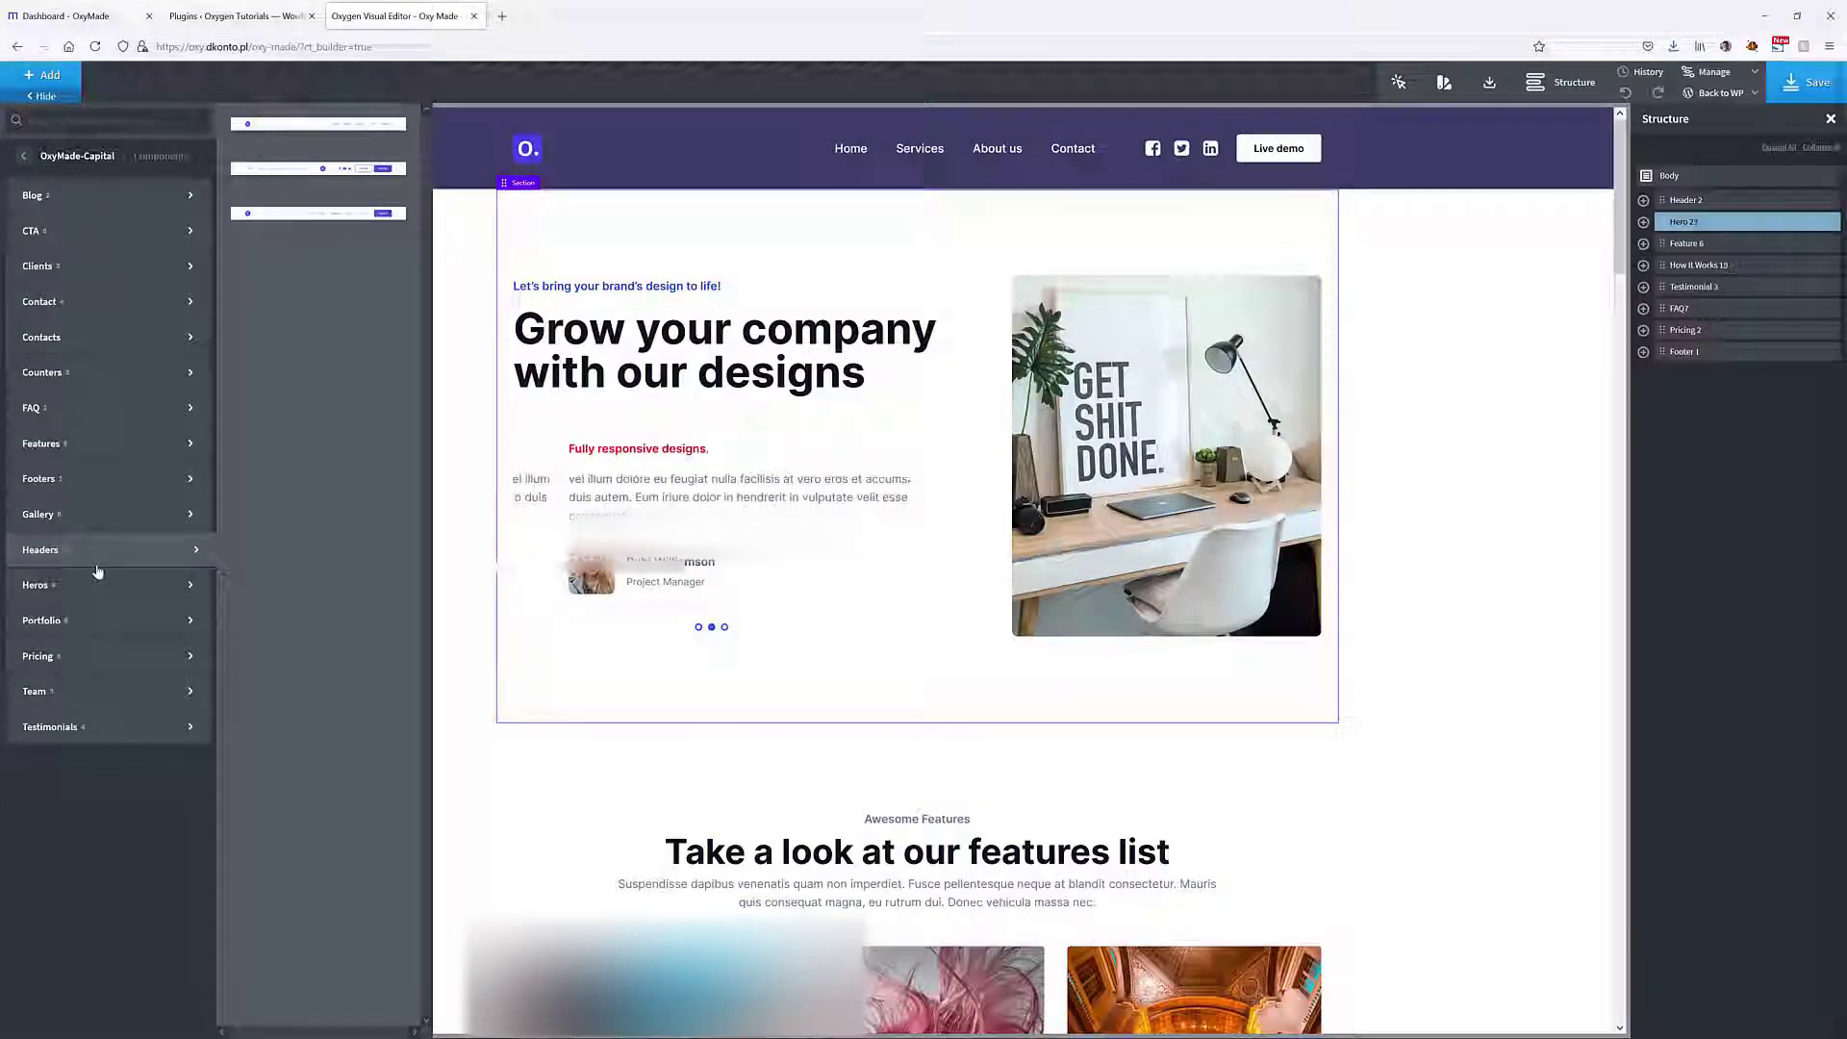
{"action": "key", "text": "ctrl+1"}
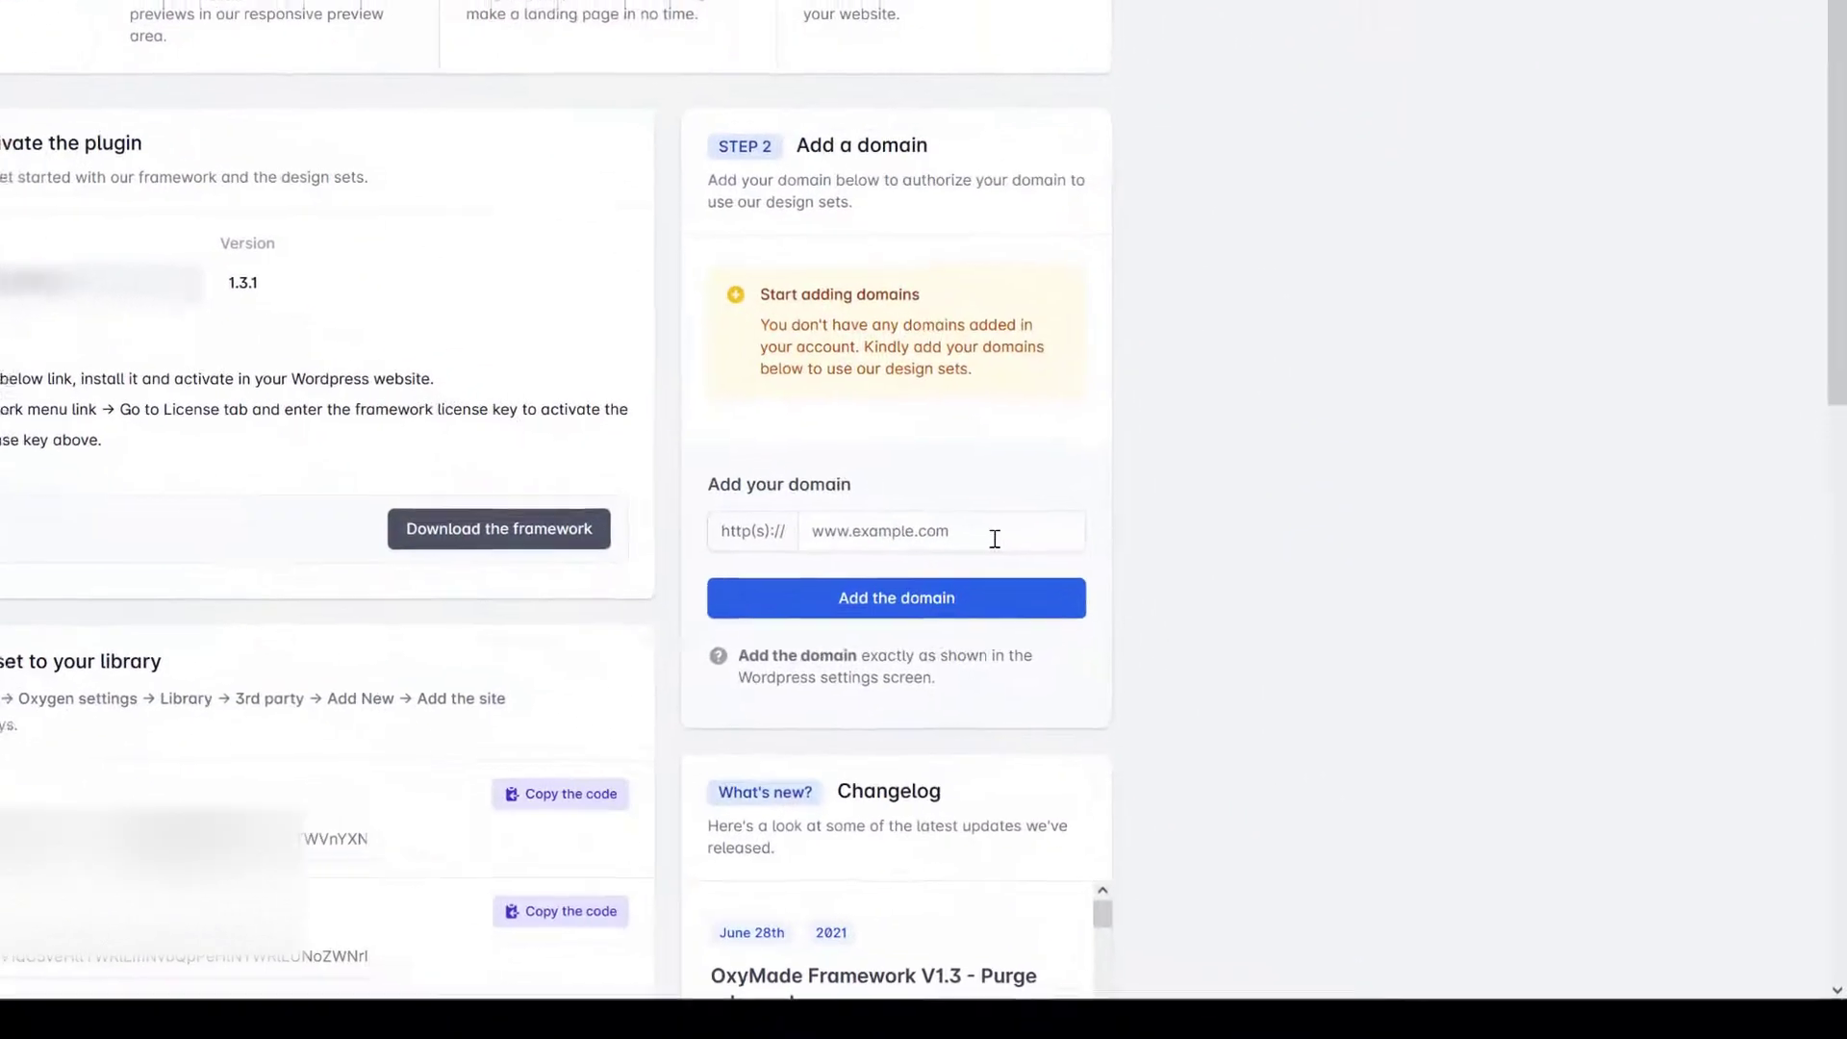
{"action": "left_click", "coordinate": [1174, 662]}
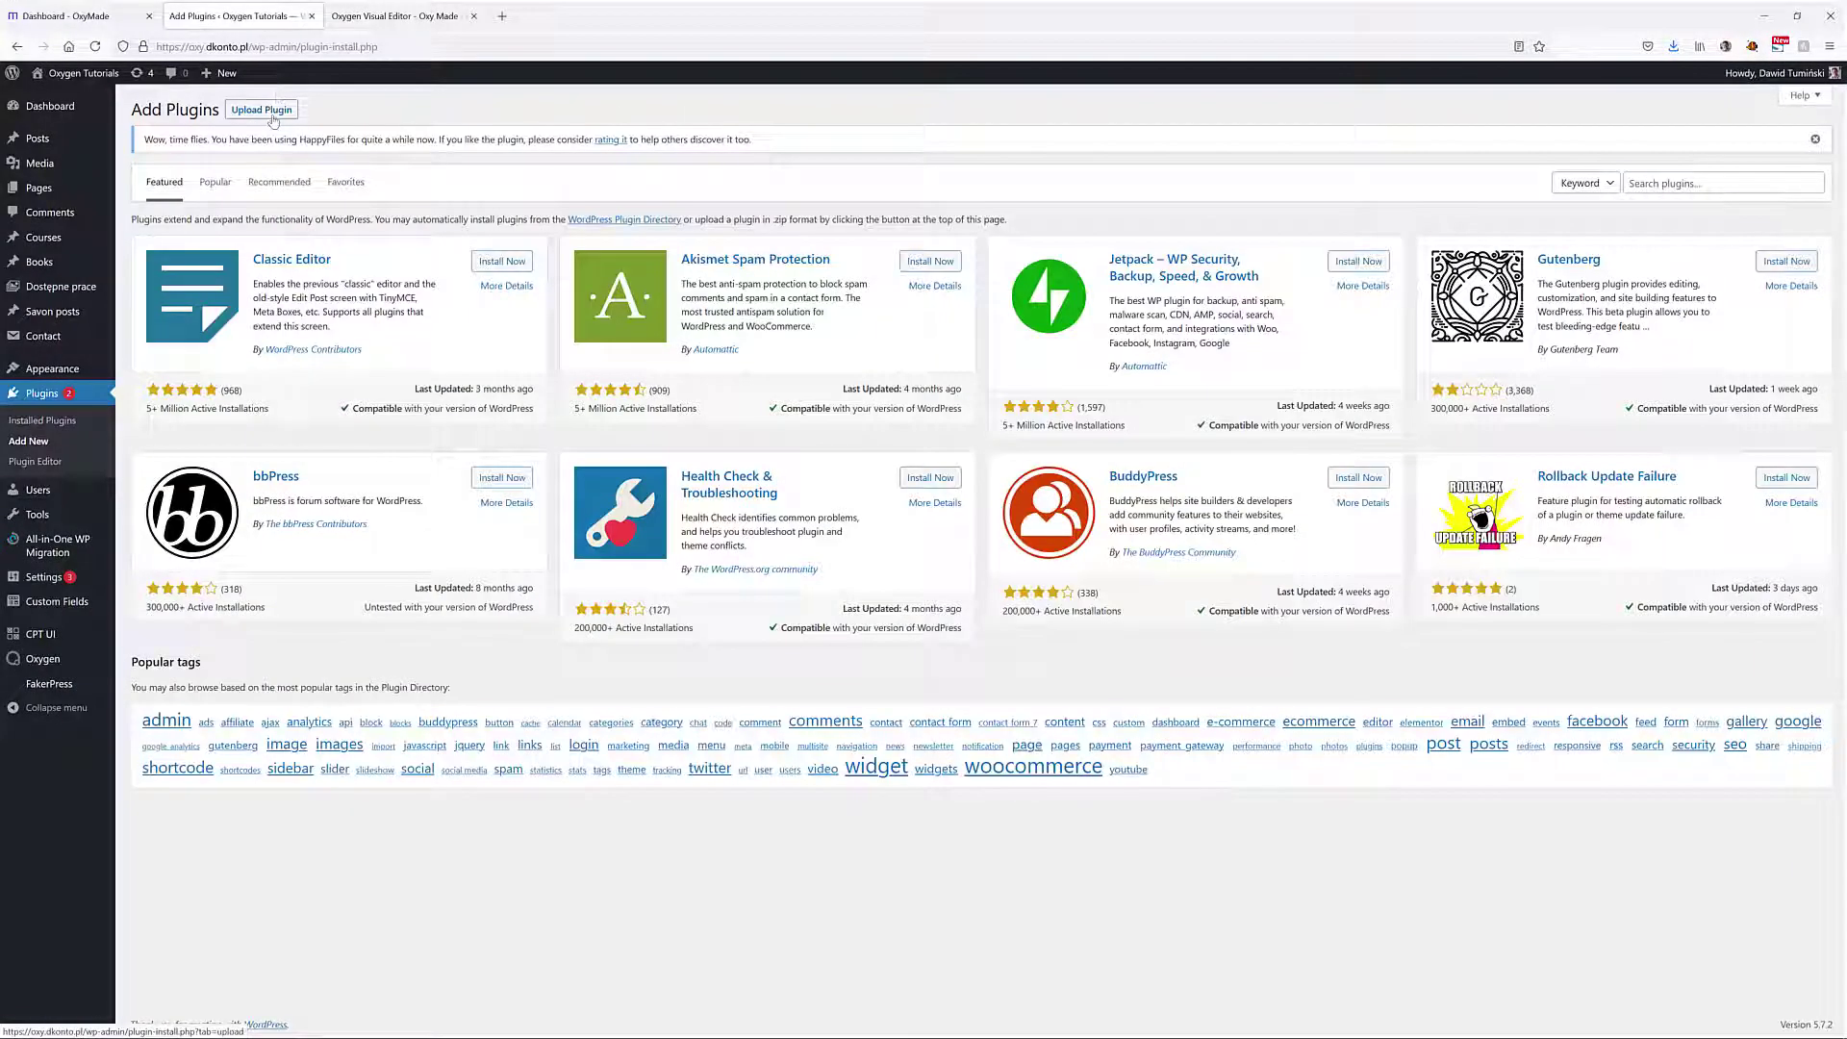
Install and activate the OxyMade 1.3.1 plugin from oxymade-1.3.1.zip, then activate its license
{"action": "left_click", "coordinate": [262, 110]}
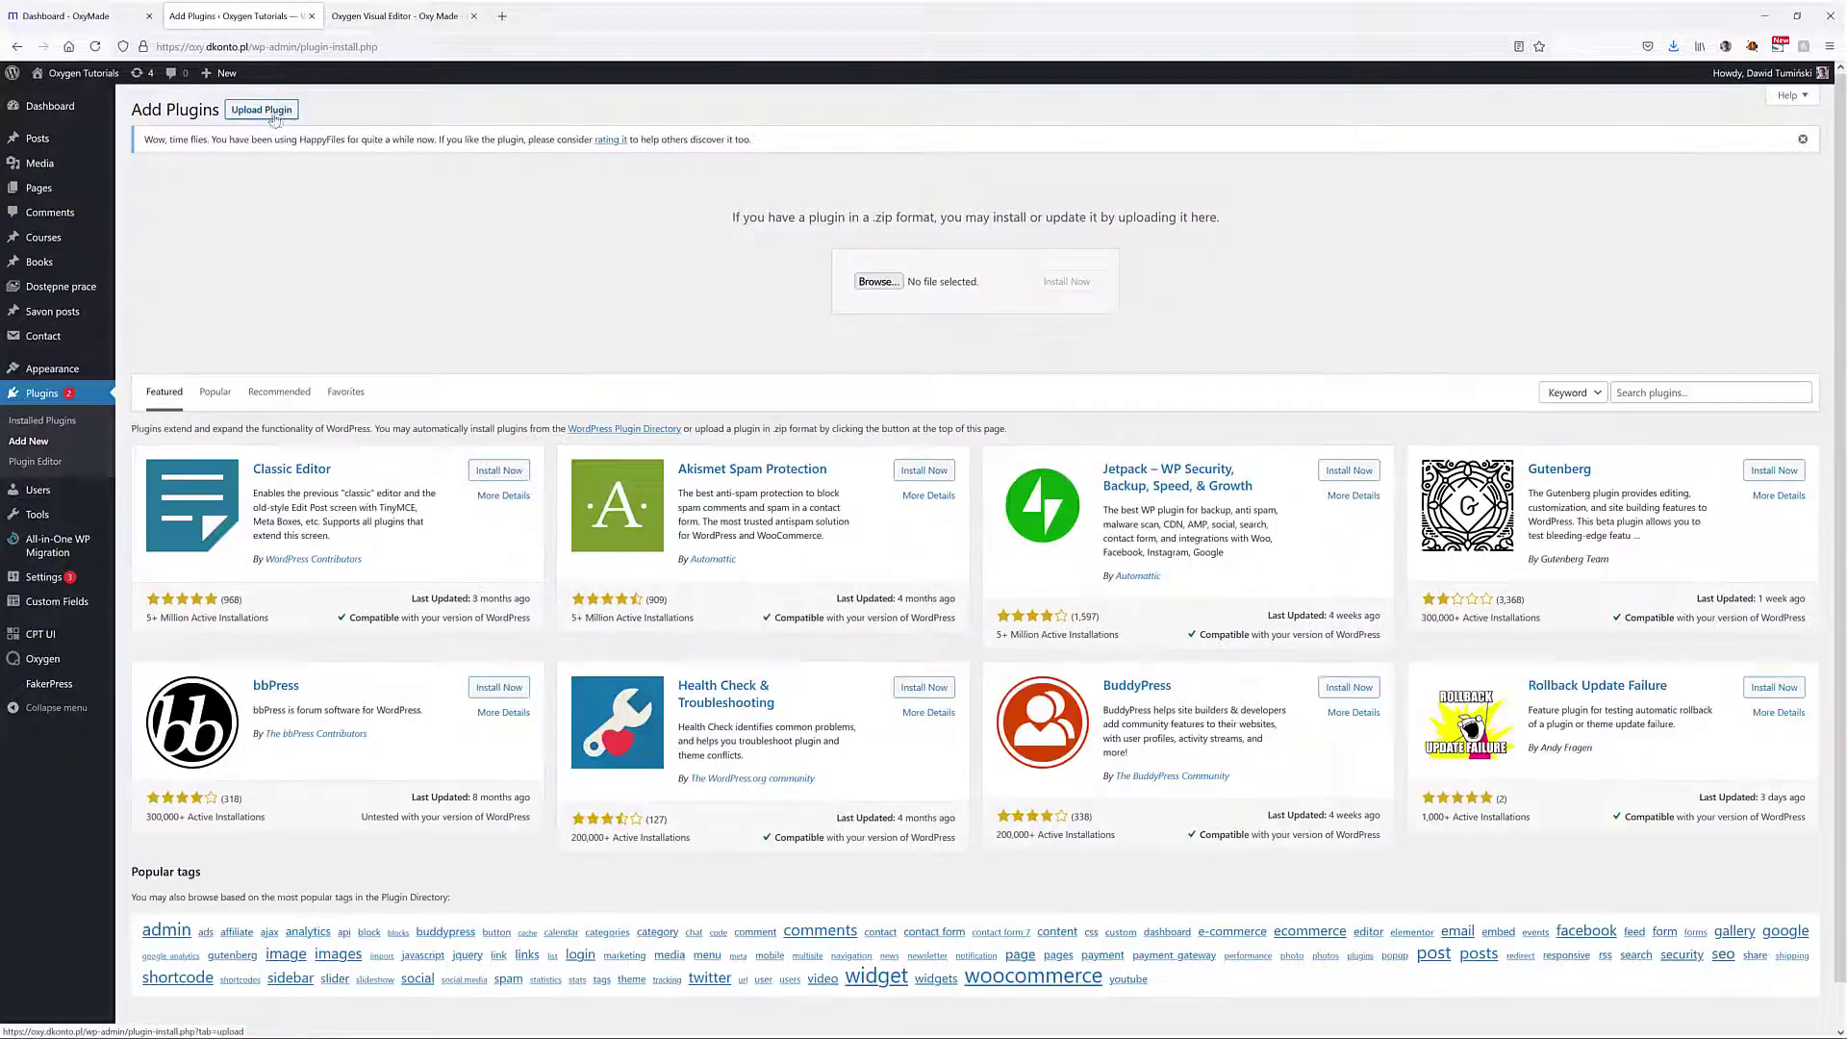
{"action": "left_click", "coordinate": [877, 281]}
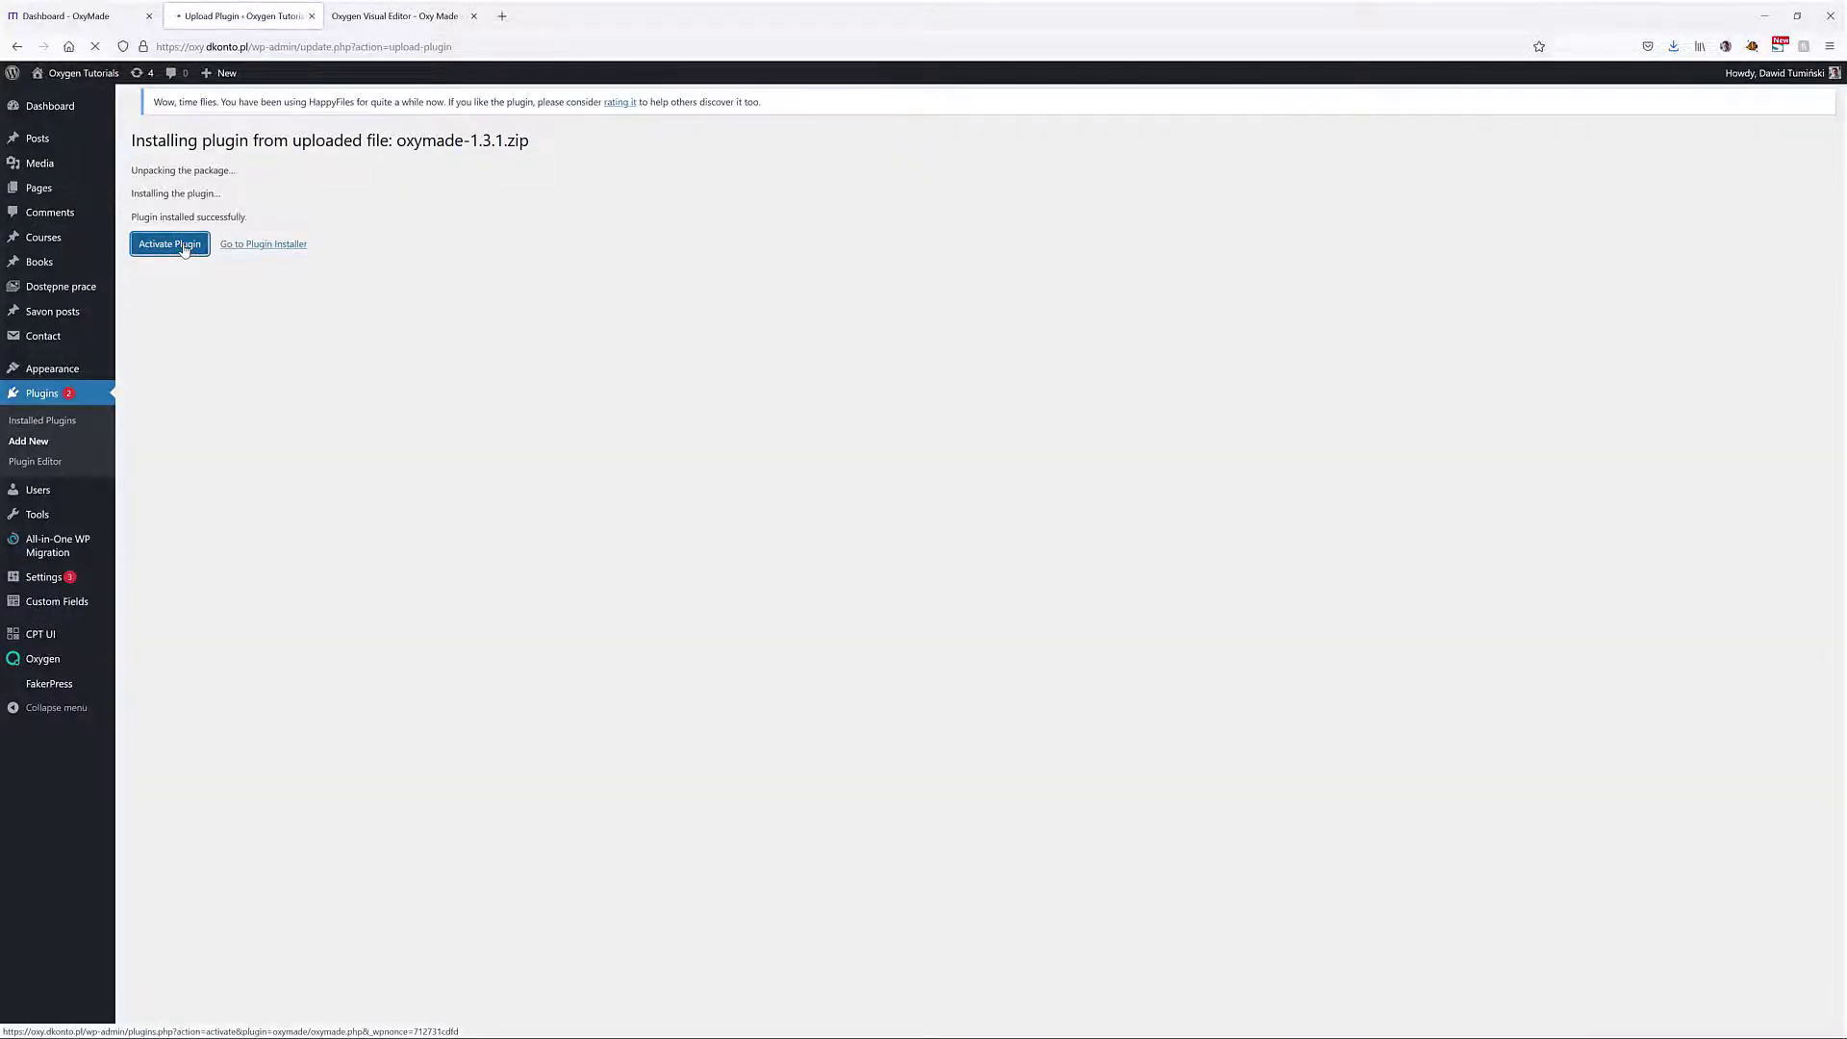
{"action": "left_click", "coordinate": [185, 247]}
{"action": "mouse_move", "coordinate": [55, 662]}
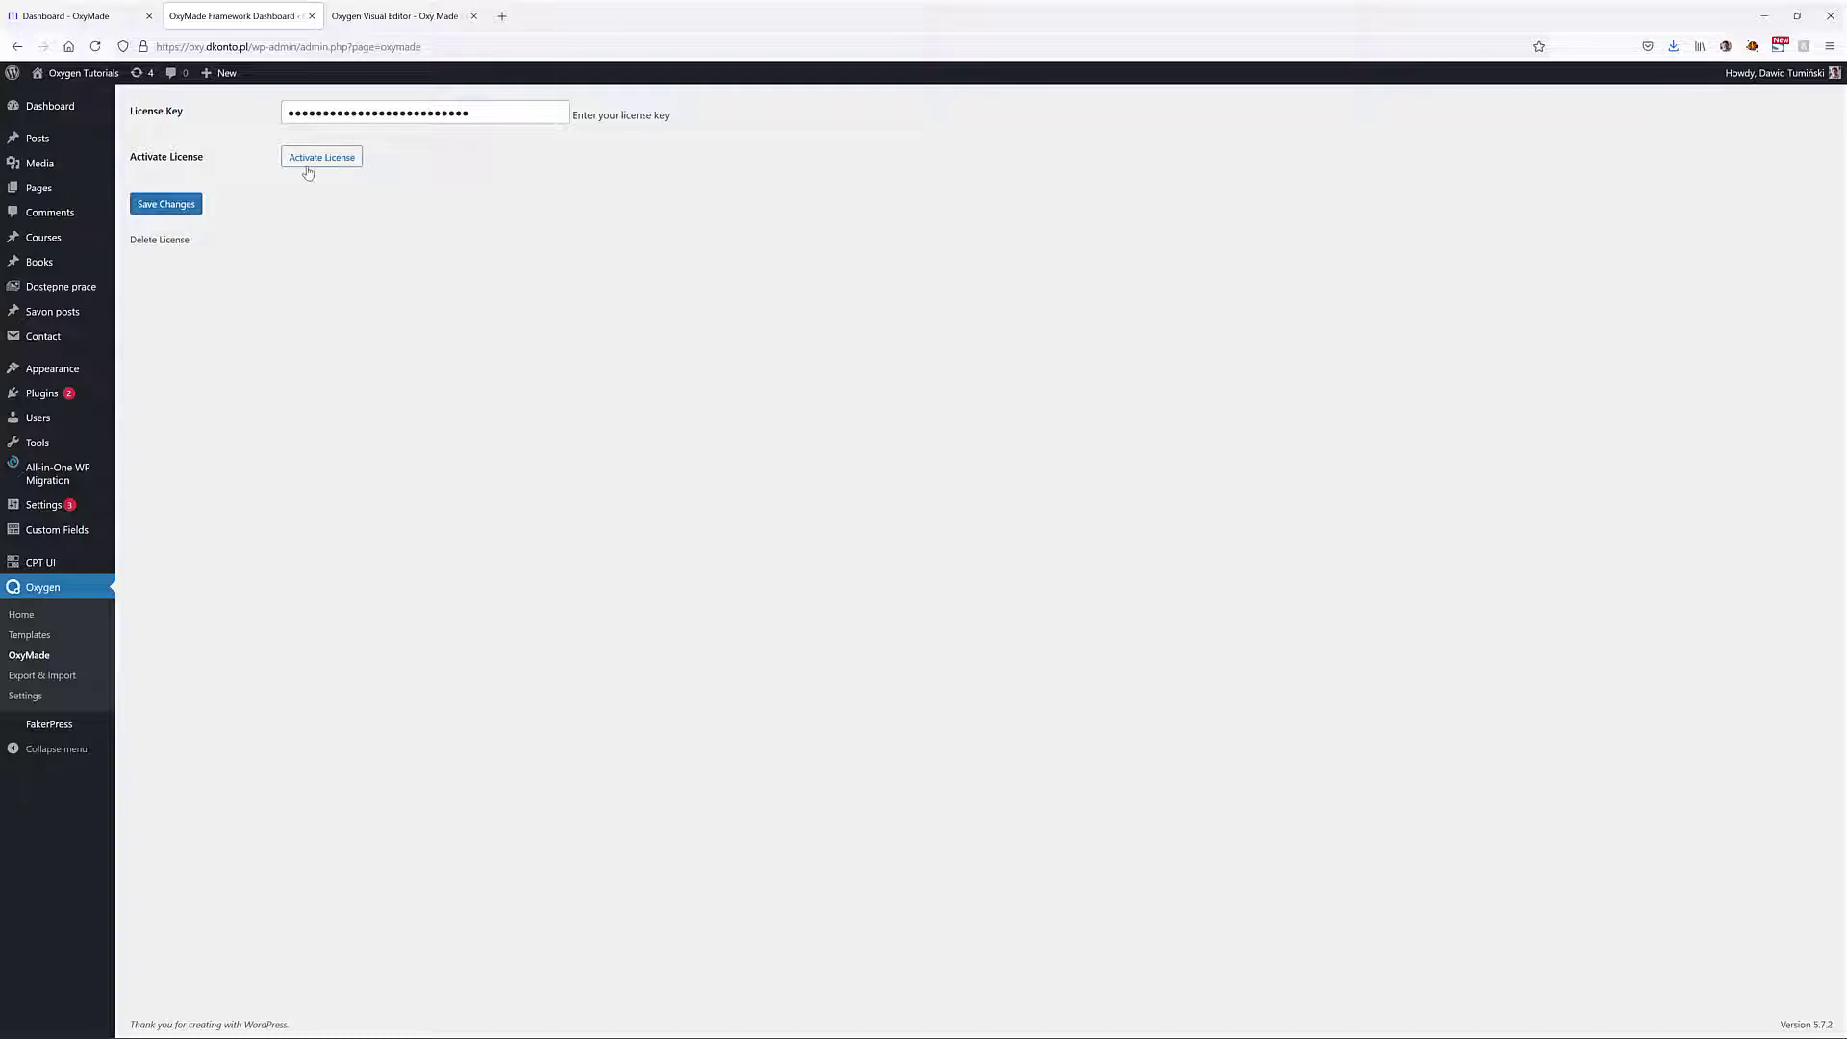
{"action": "left_click", "coordinate": [308, 166]}
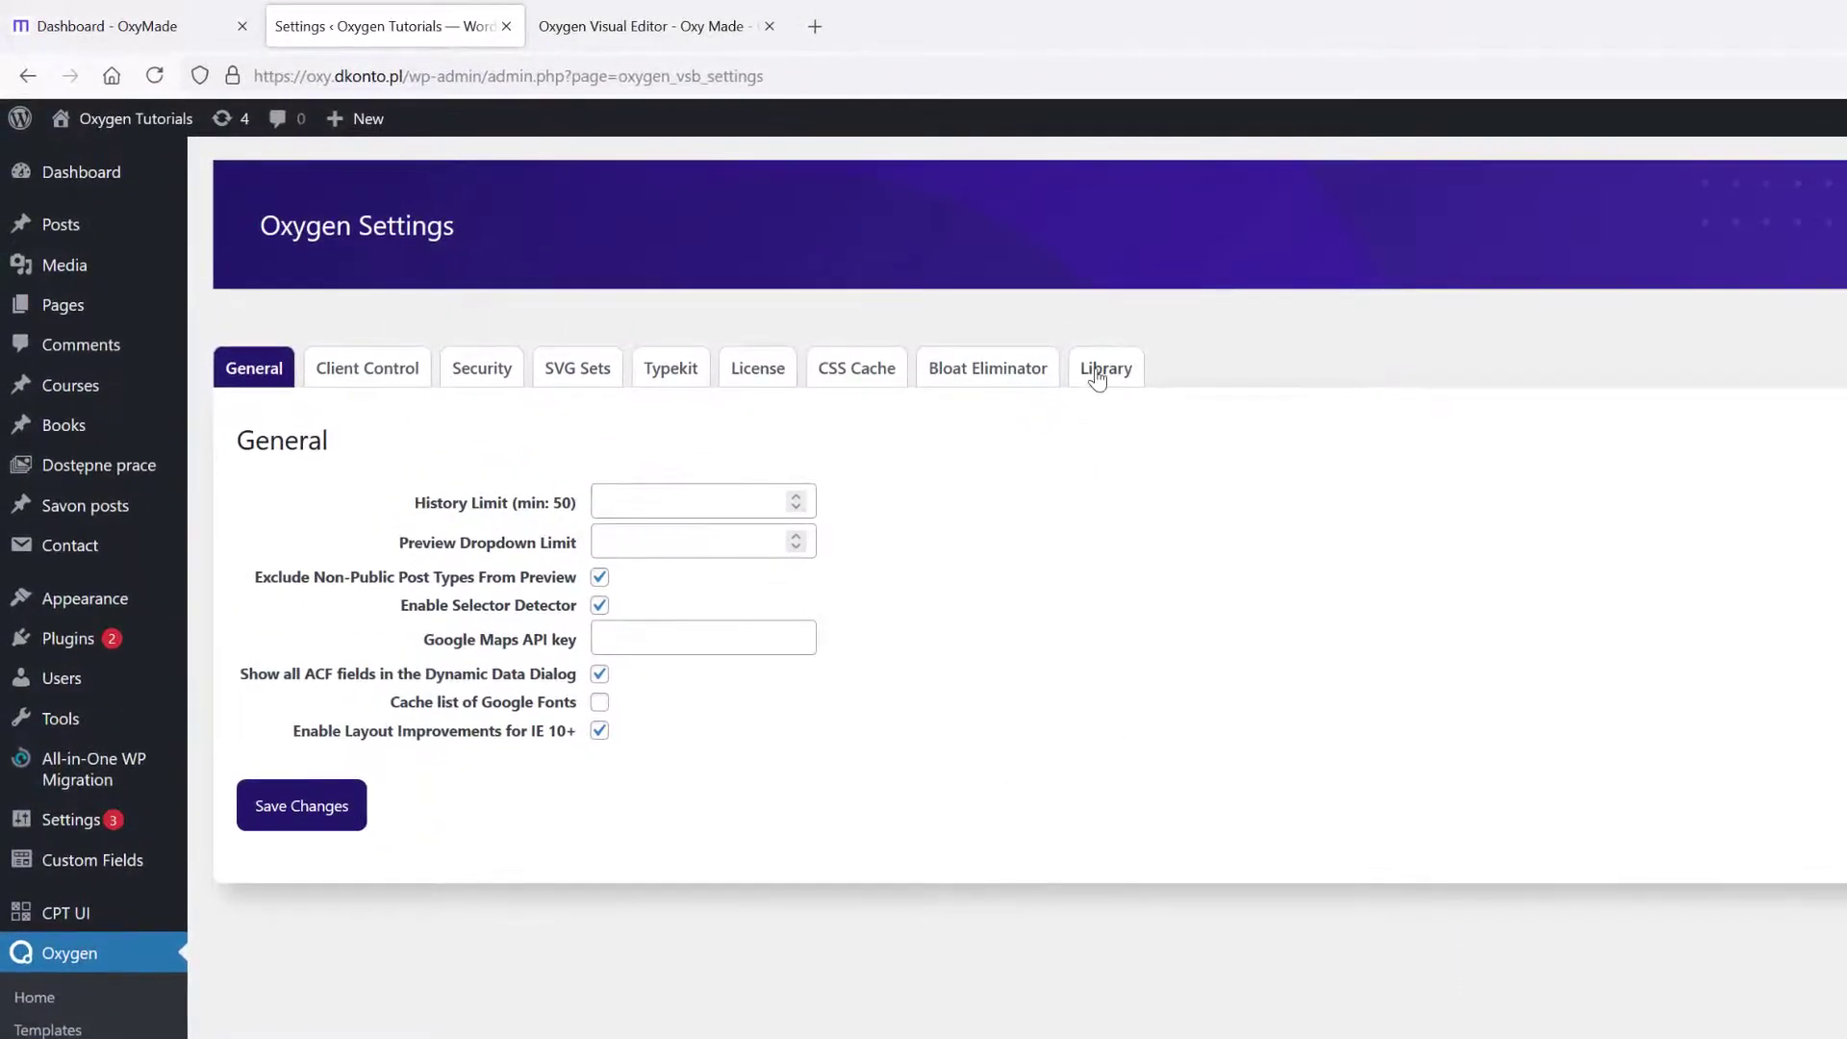
Save Oxygen's Library settings with Enable 3rd Party Design Sets ticked, listing six OxyMade sets
{"action": "left_click", "coordinate": [1098, 375]}
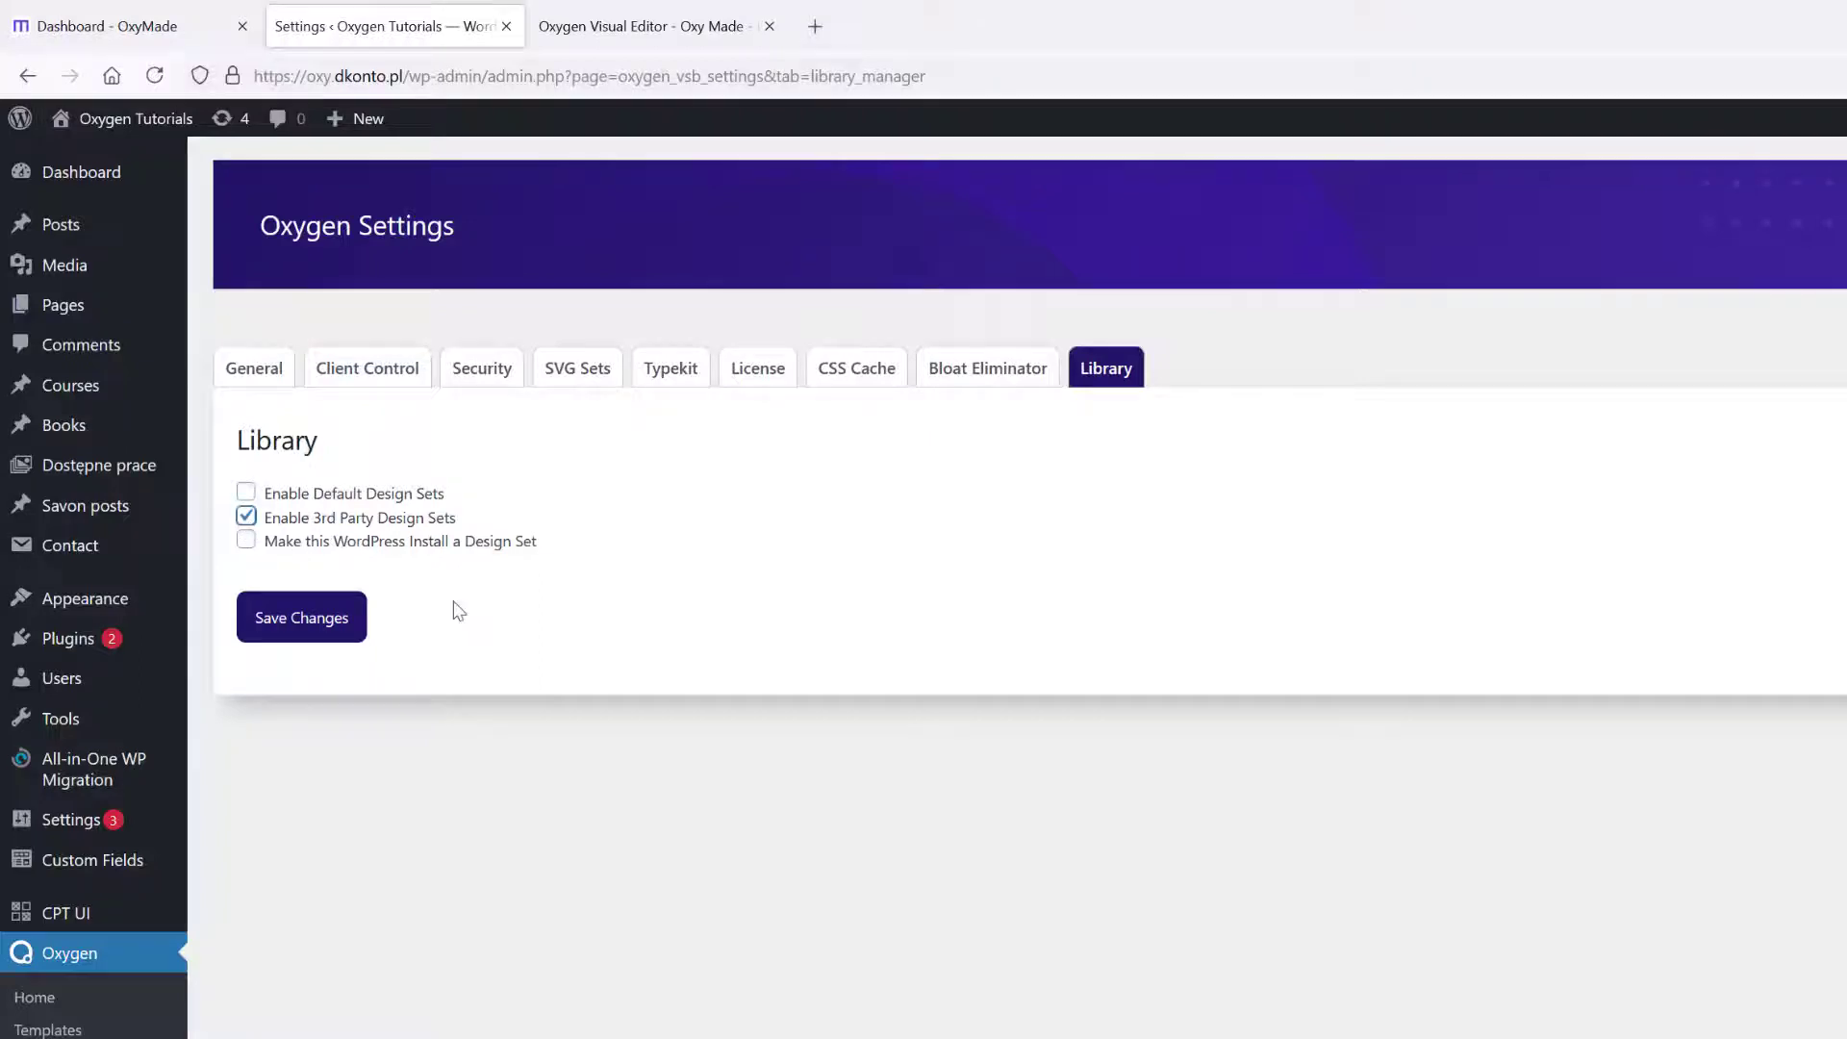
{"action": "left_click", "coordinate": [300, 618]}
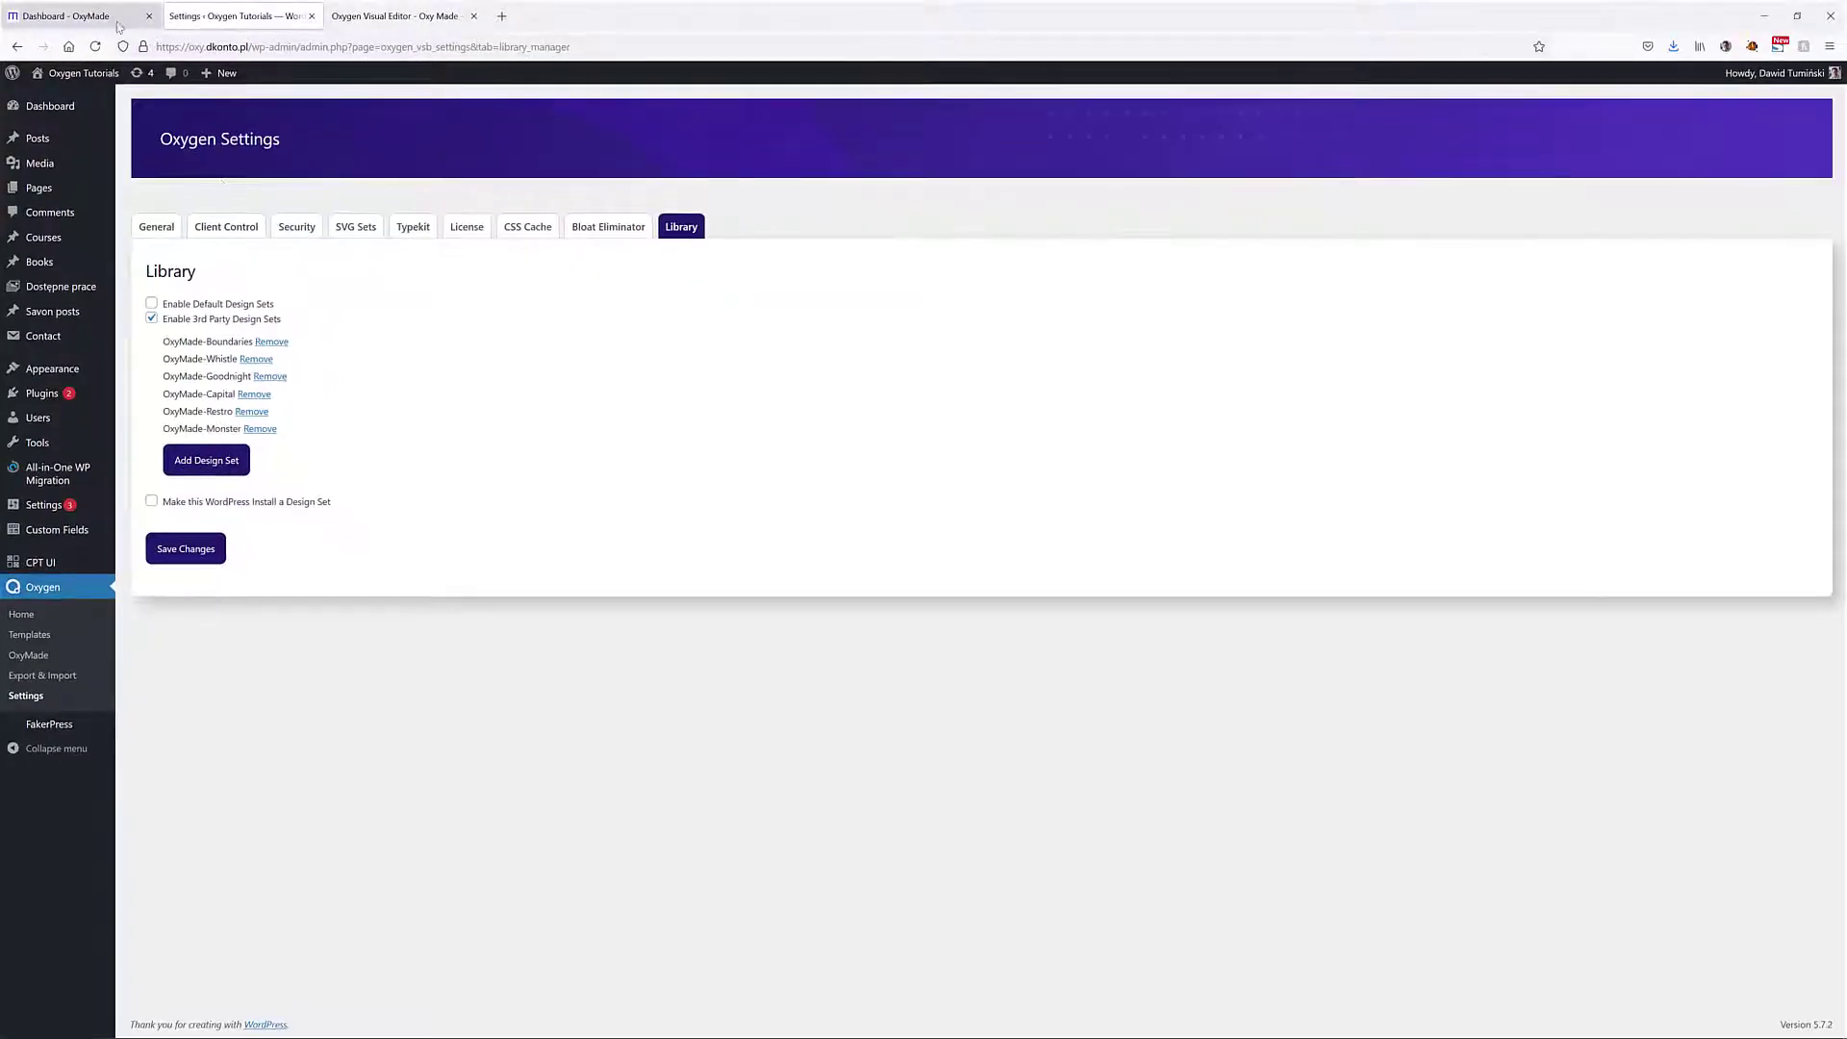
Copy the Mega Design Set site key and add it as a source site in Oxygen's Library
{"action": "left_click", "coordinate": [95, 16]}
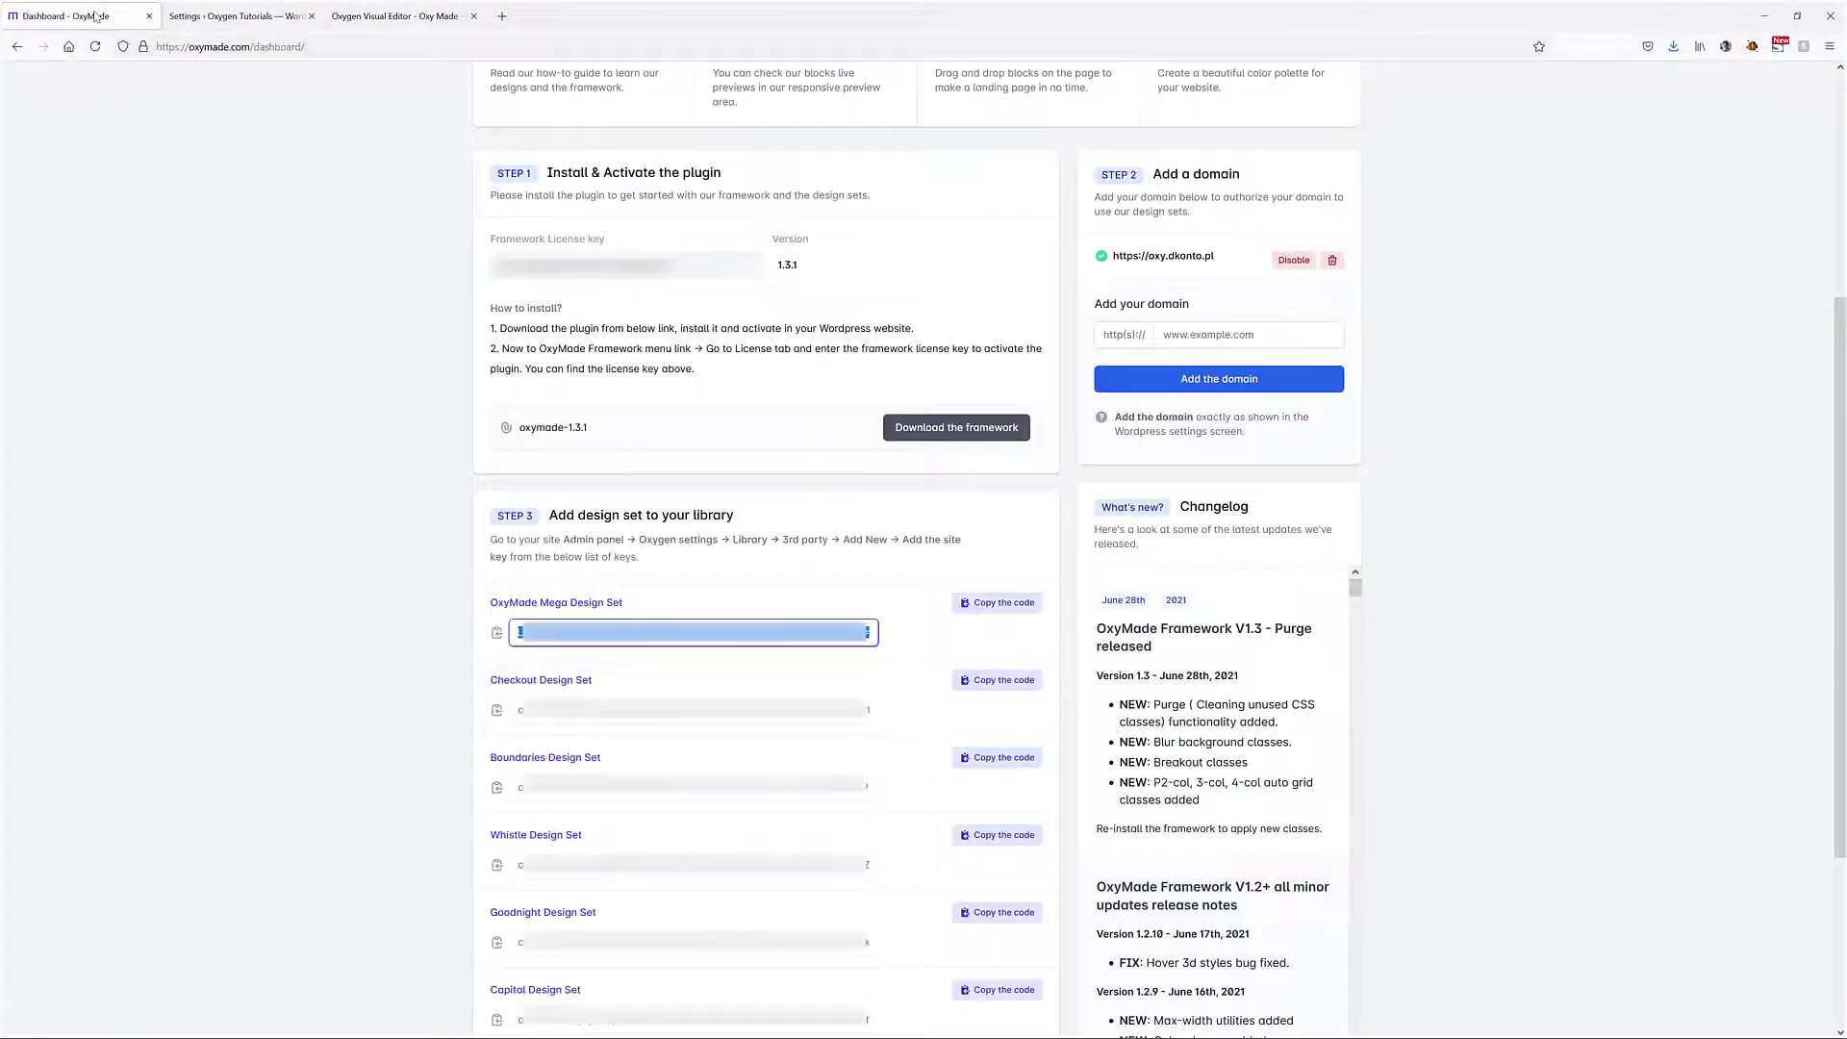
{"action": "left_click", "coordinate": [986, 604]}
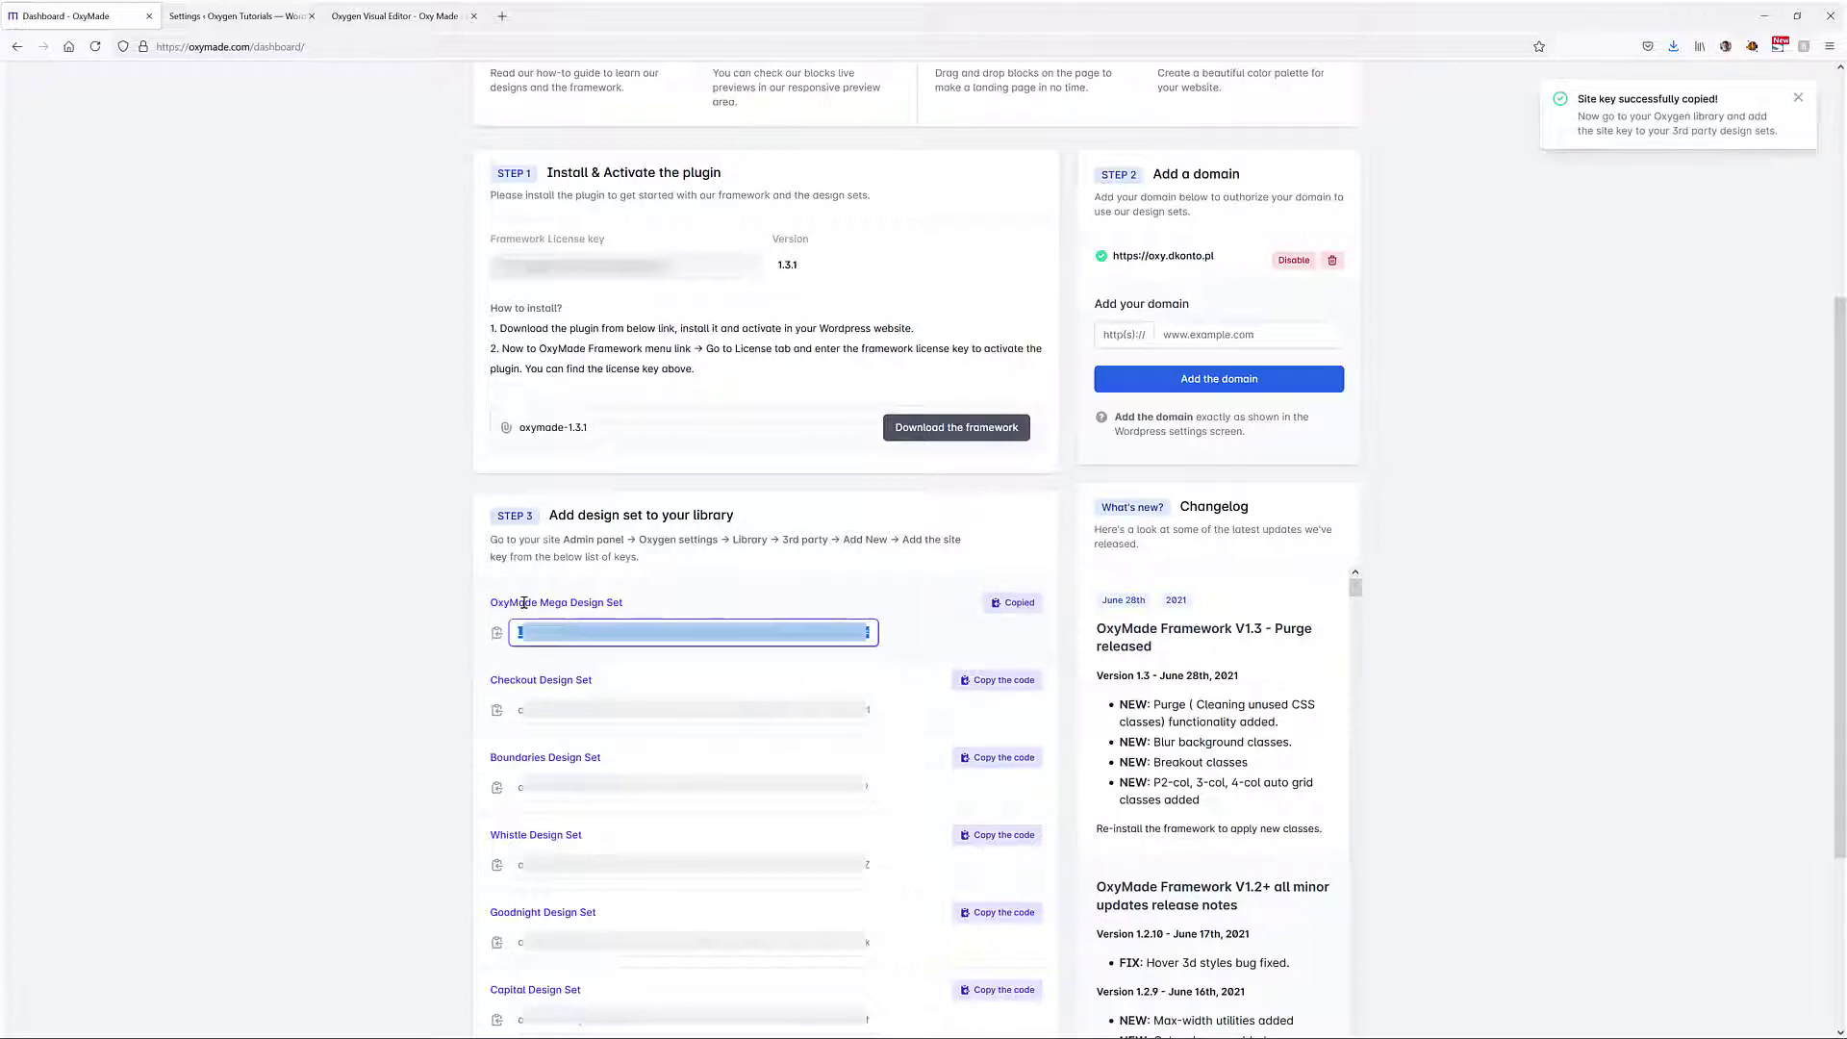
{"action": "left_click", "coordinate": [239, 16]}
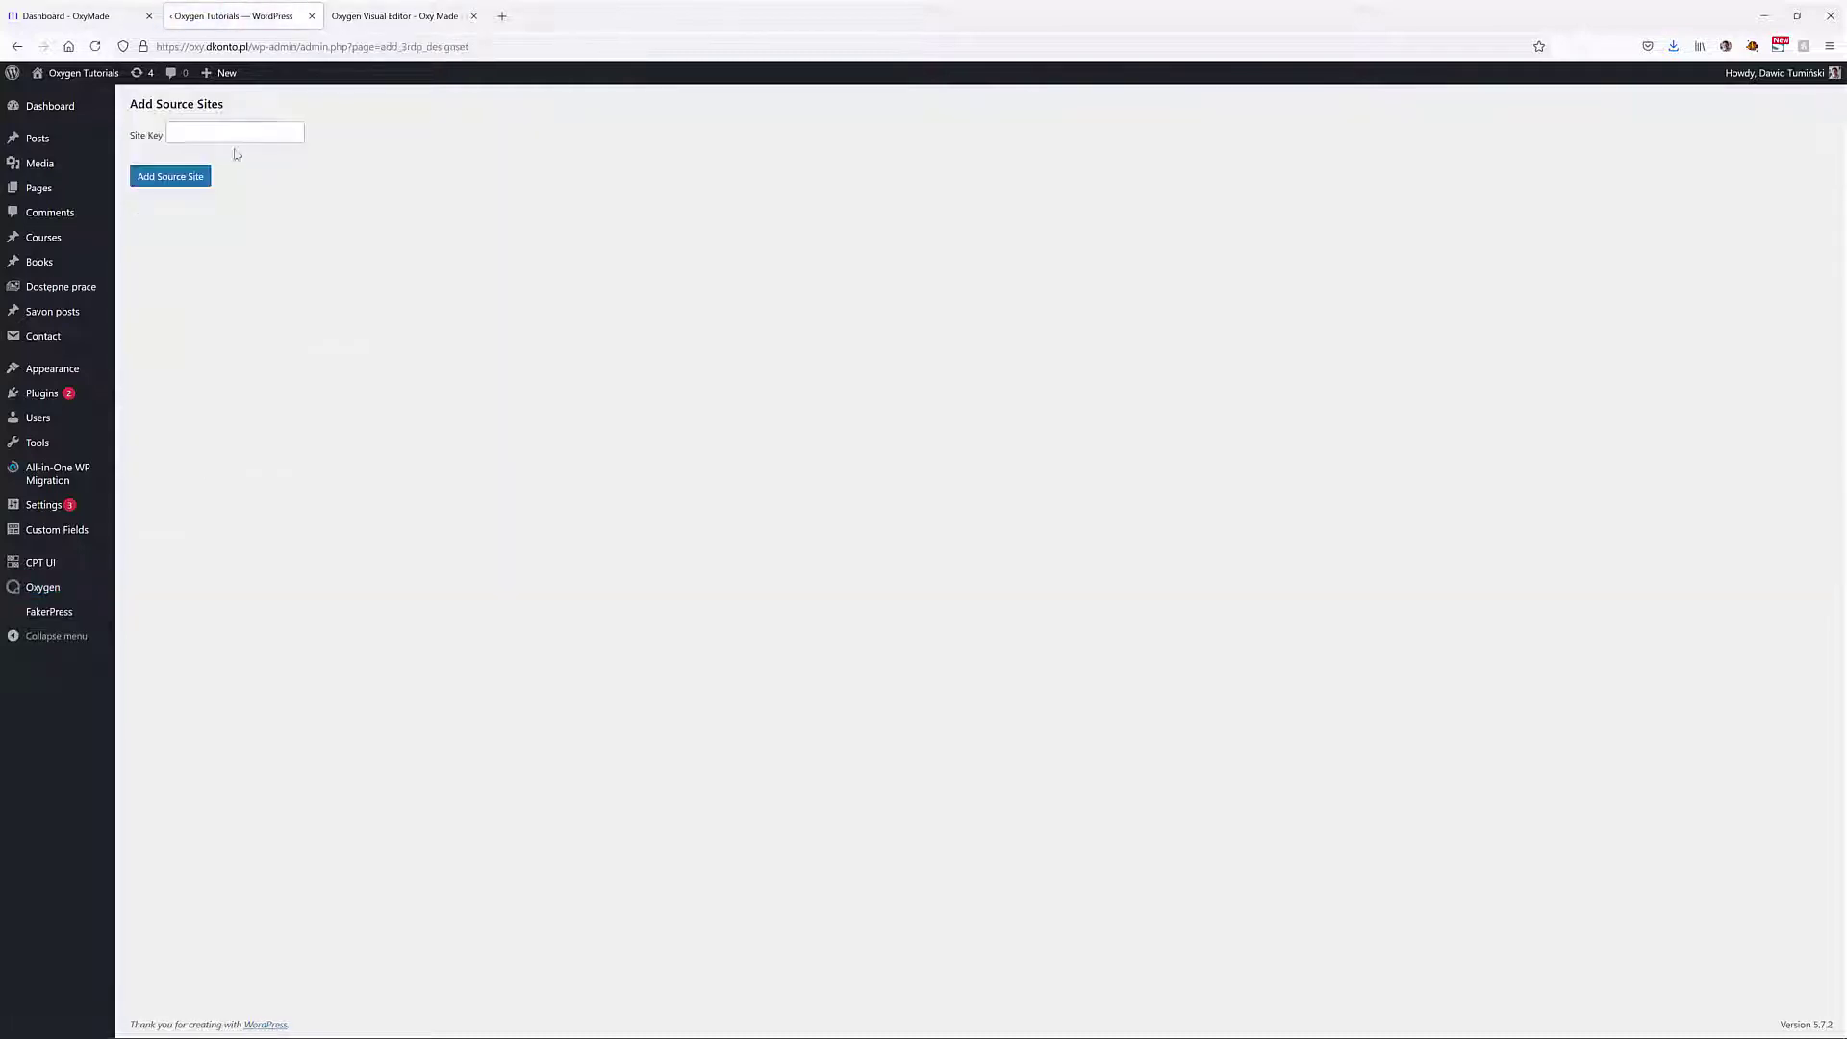
{"action": "left_click", "coordinate": [222, 135]}
{"action": "key", "text": "ctrl+v"}
{"action": "left_click", "coordinate": [175, 183]}
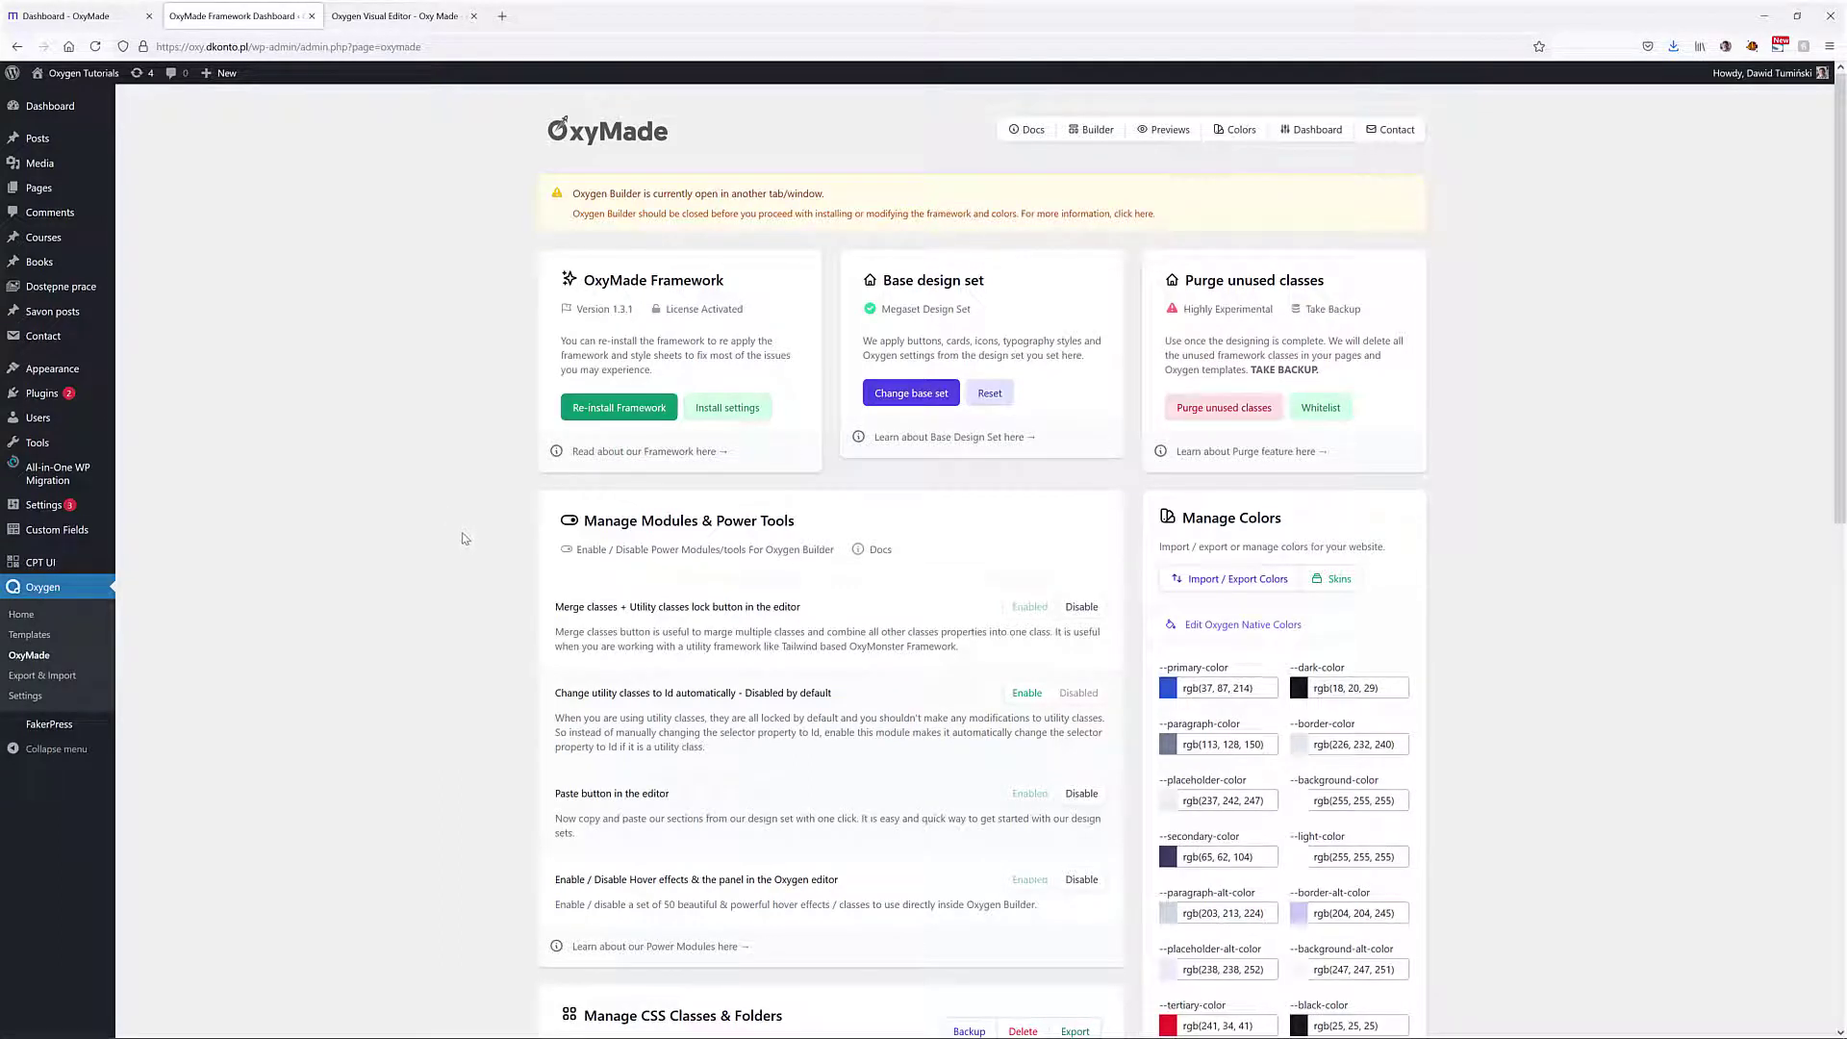
In the editor's Add panel, go back to Library and list Design Sets with OxyMade-Megaset first
{"action": "key", "text": "ctrl+Tab"}
{"action": "left_click", "coordinate": [43, 77]}
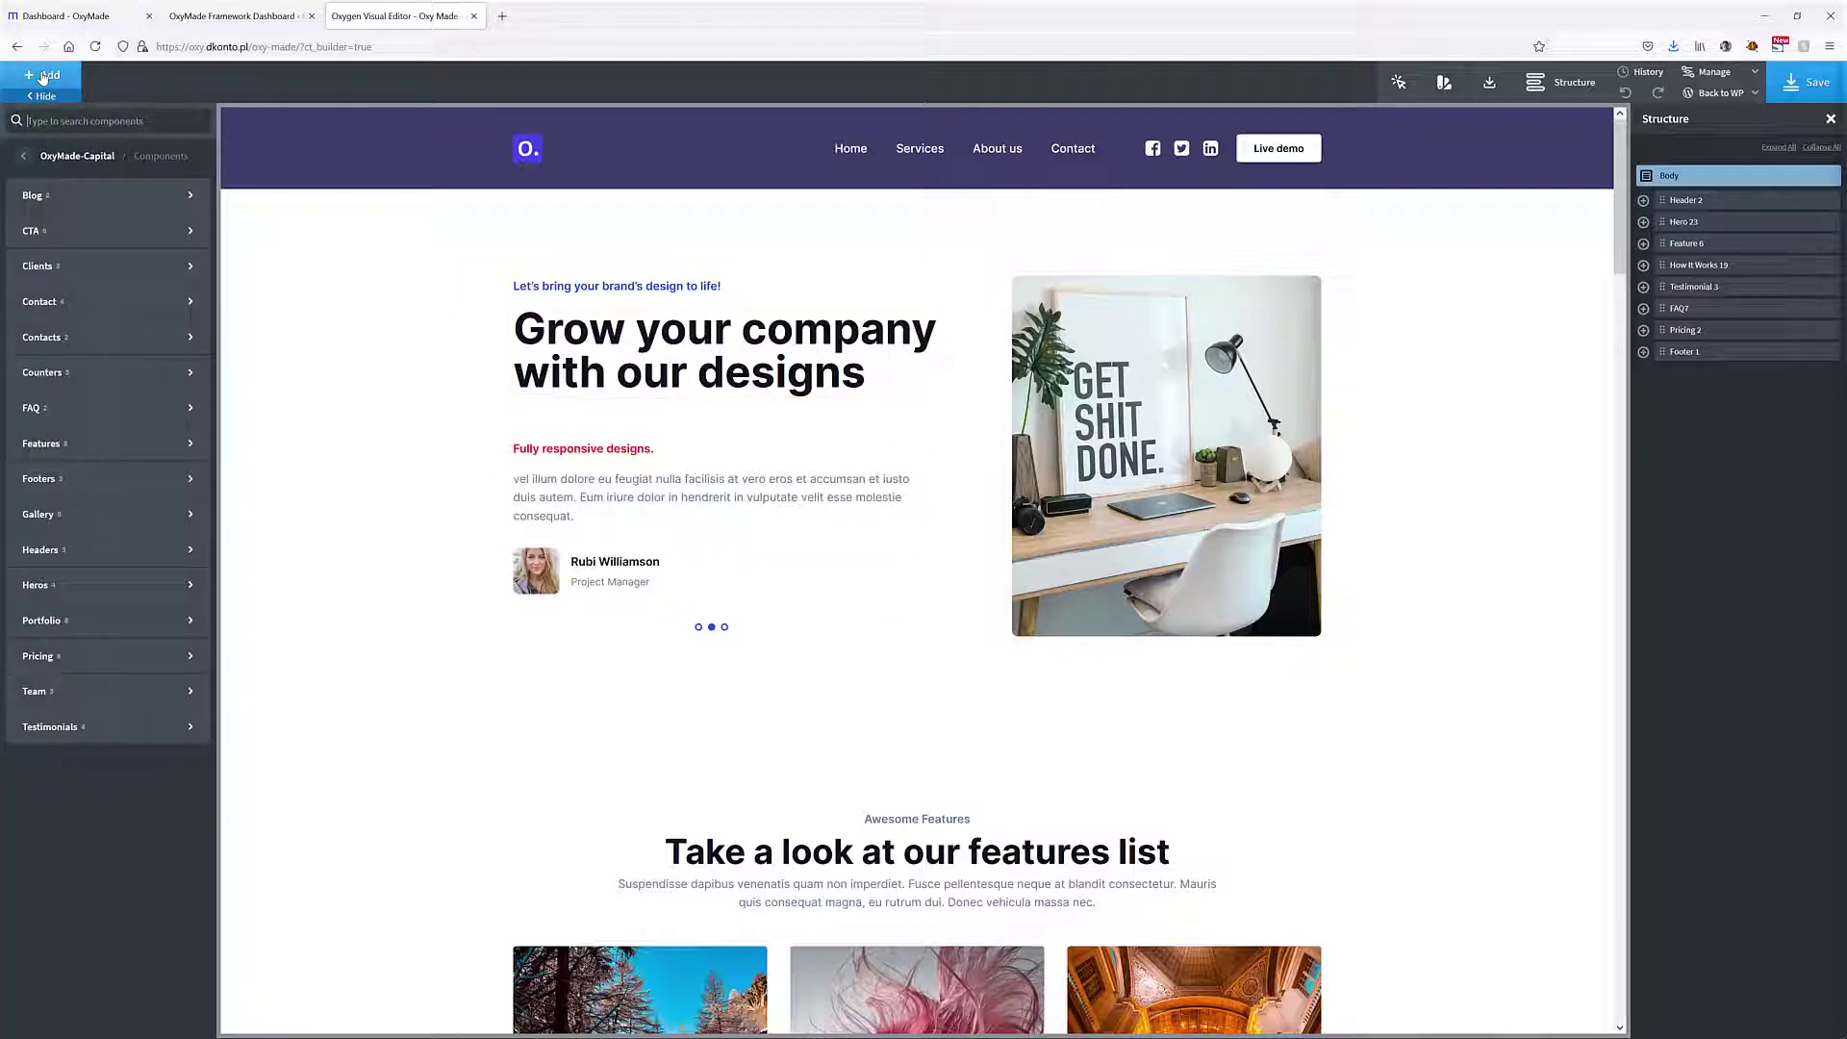
{"action": "left_click", "coordinate": [24, 159]}
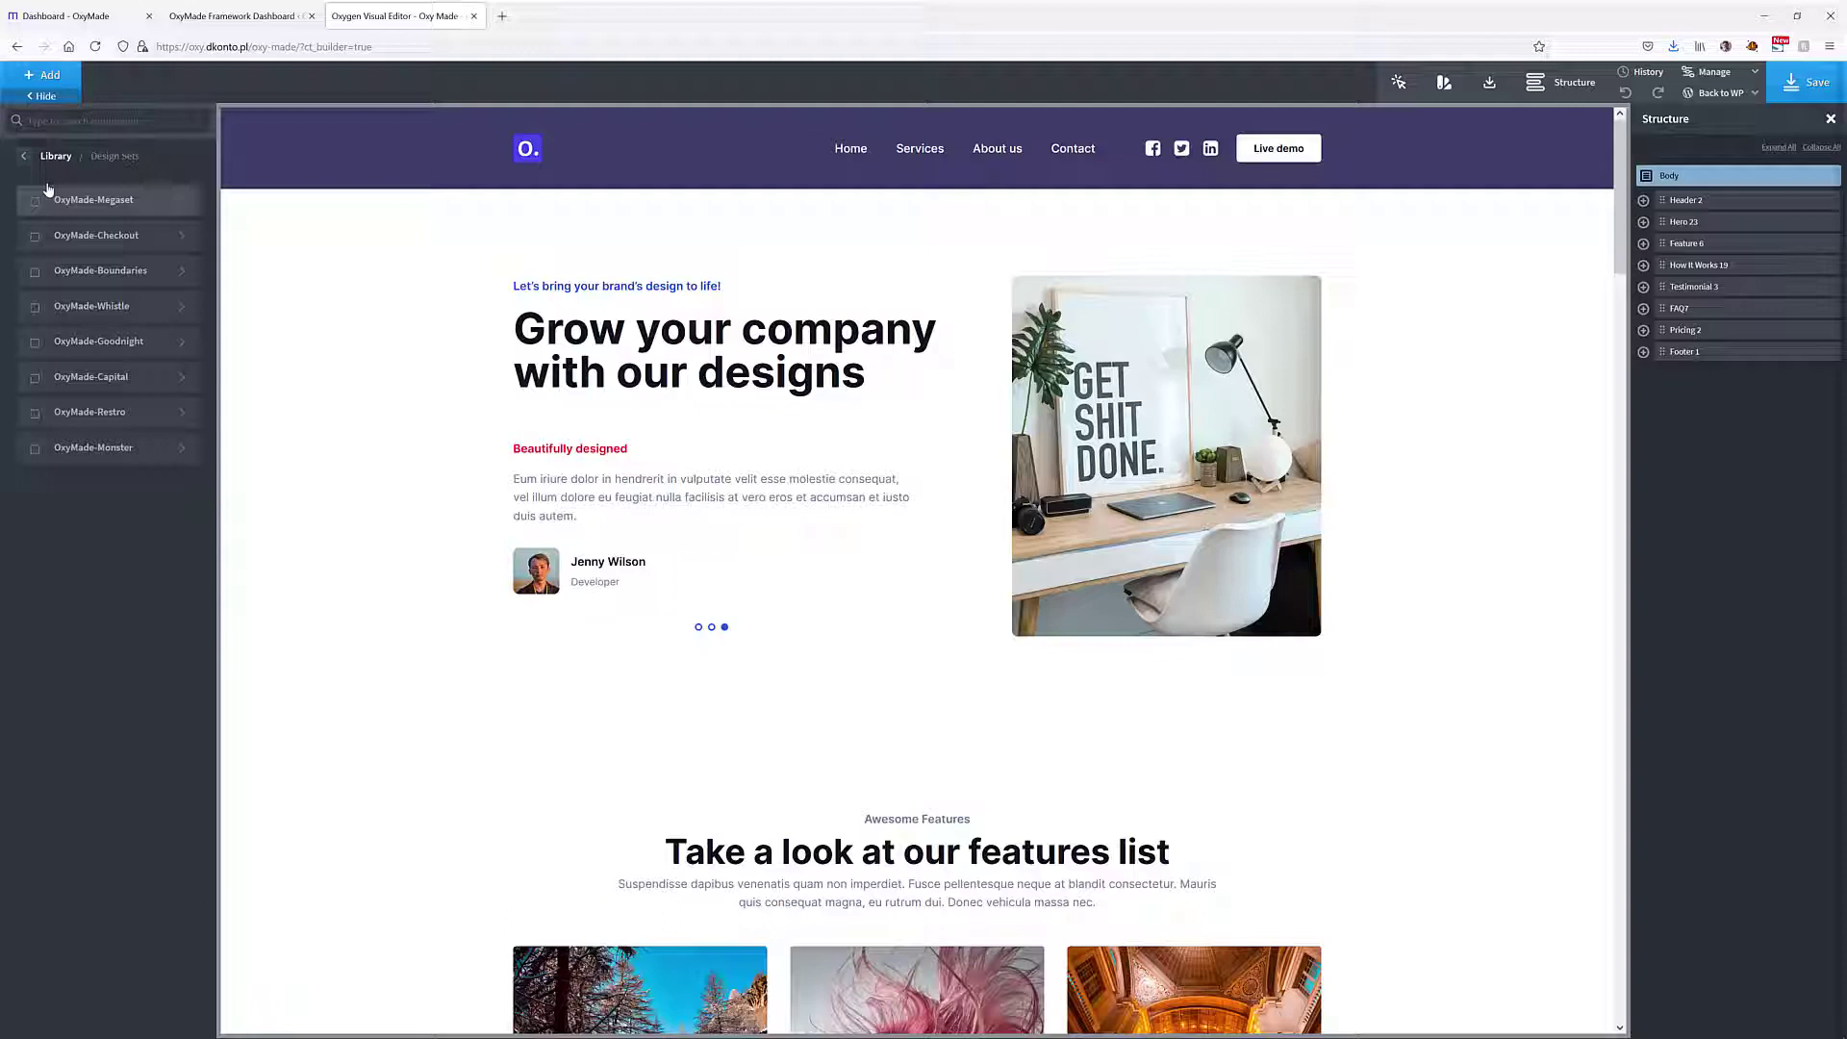
{"action": "left_click", "coordinate": [24, 159]}
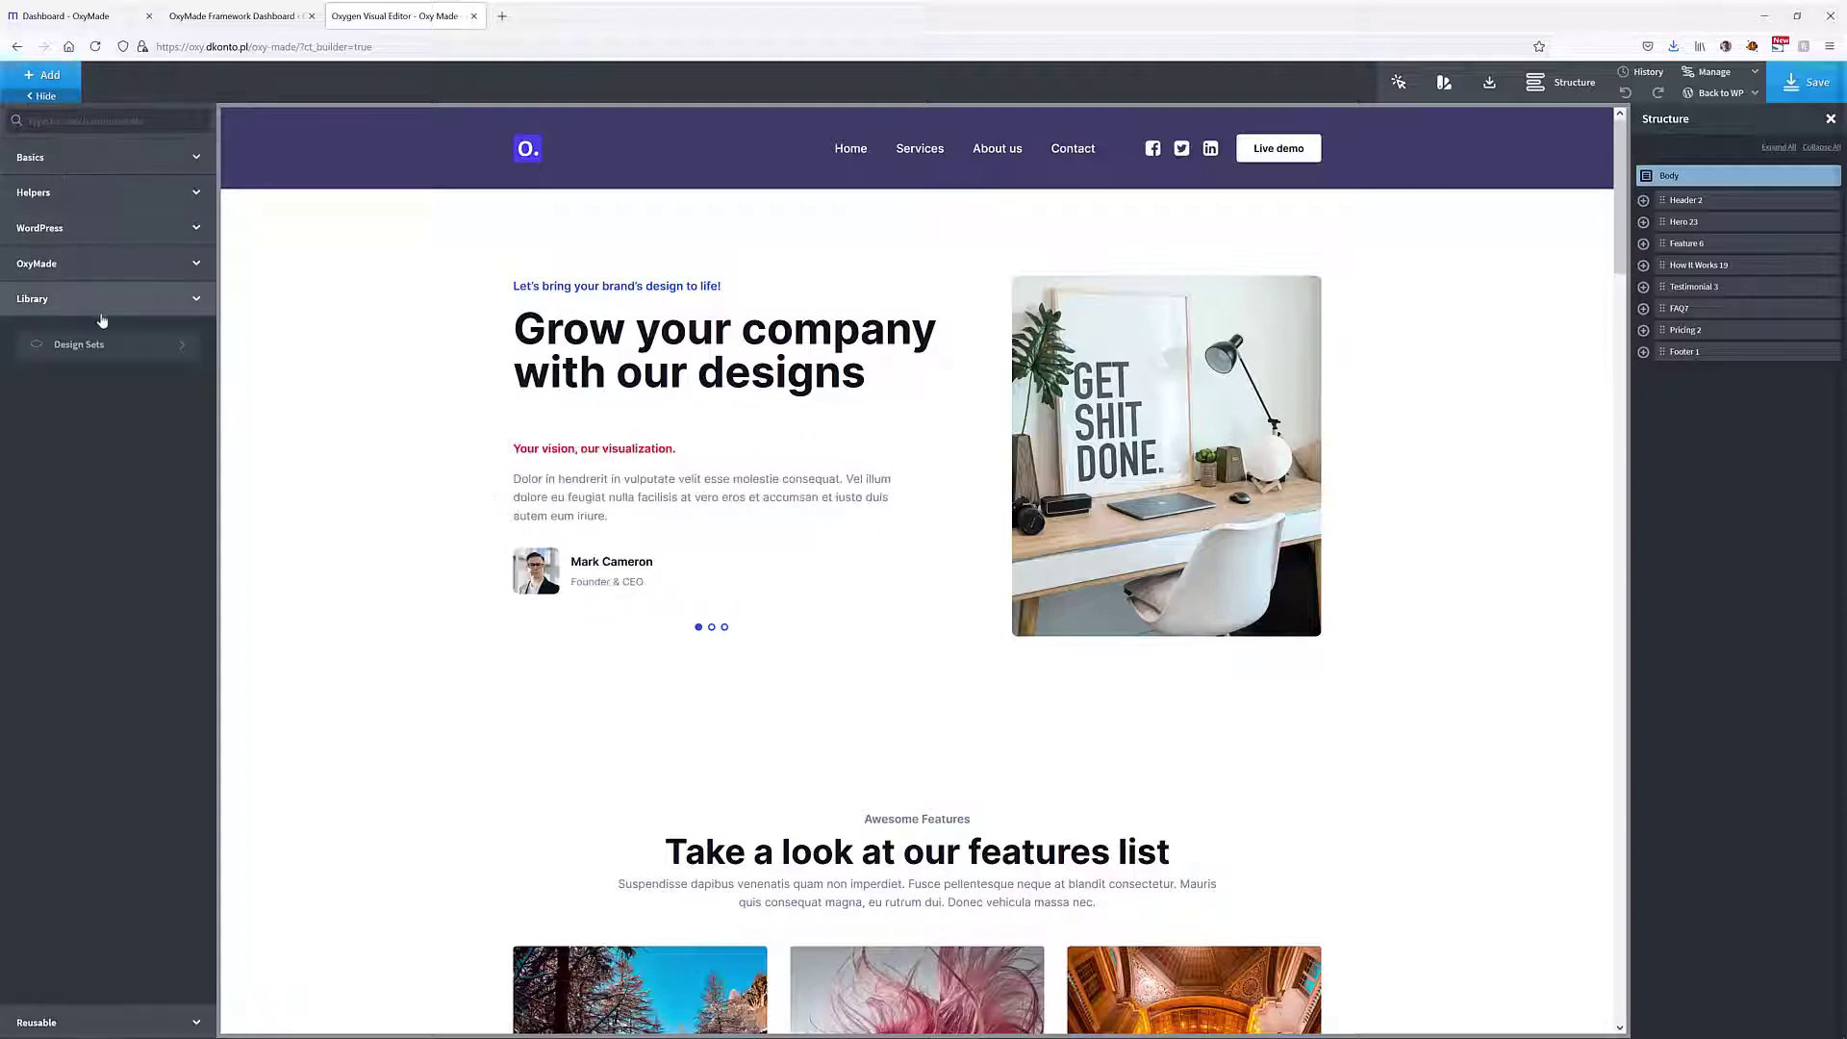
{"action": "left_click", "coordinate": [108, 361]}
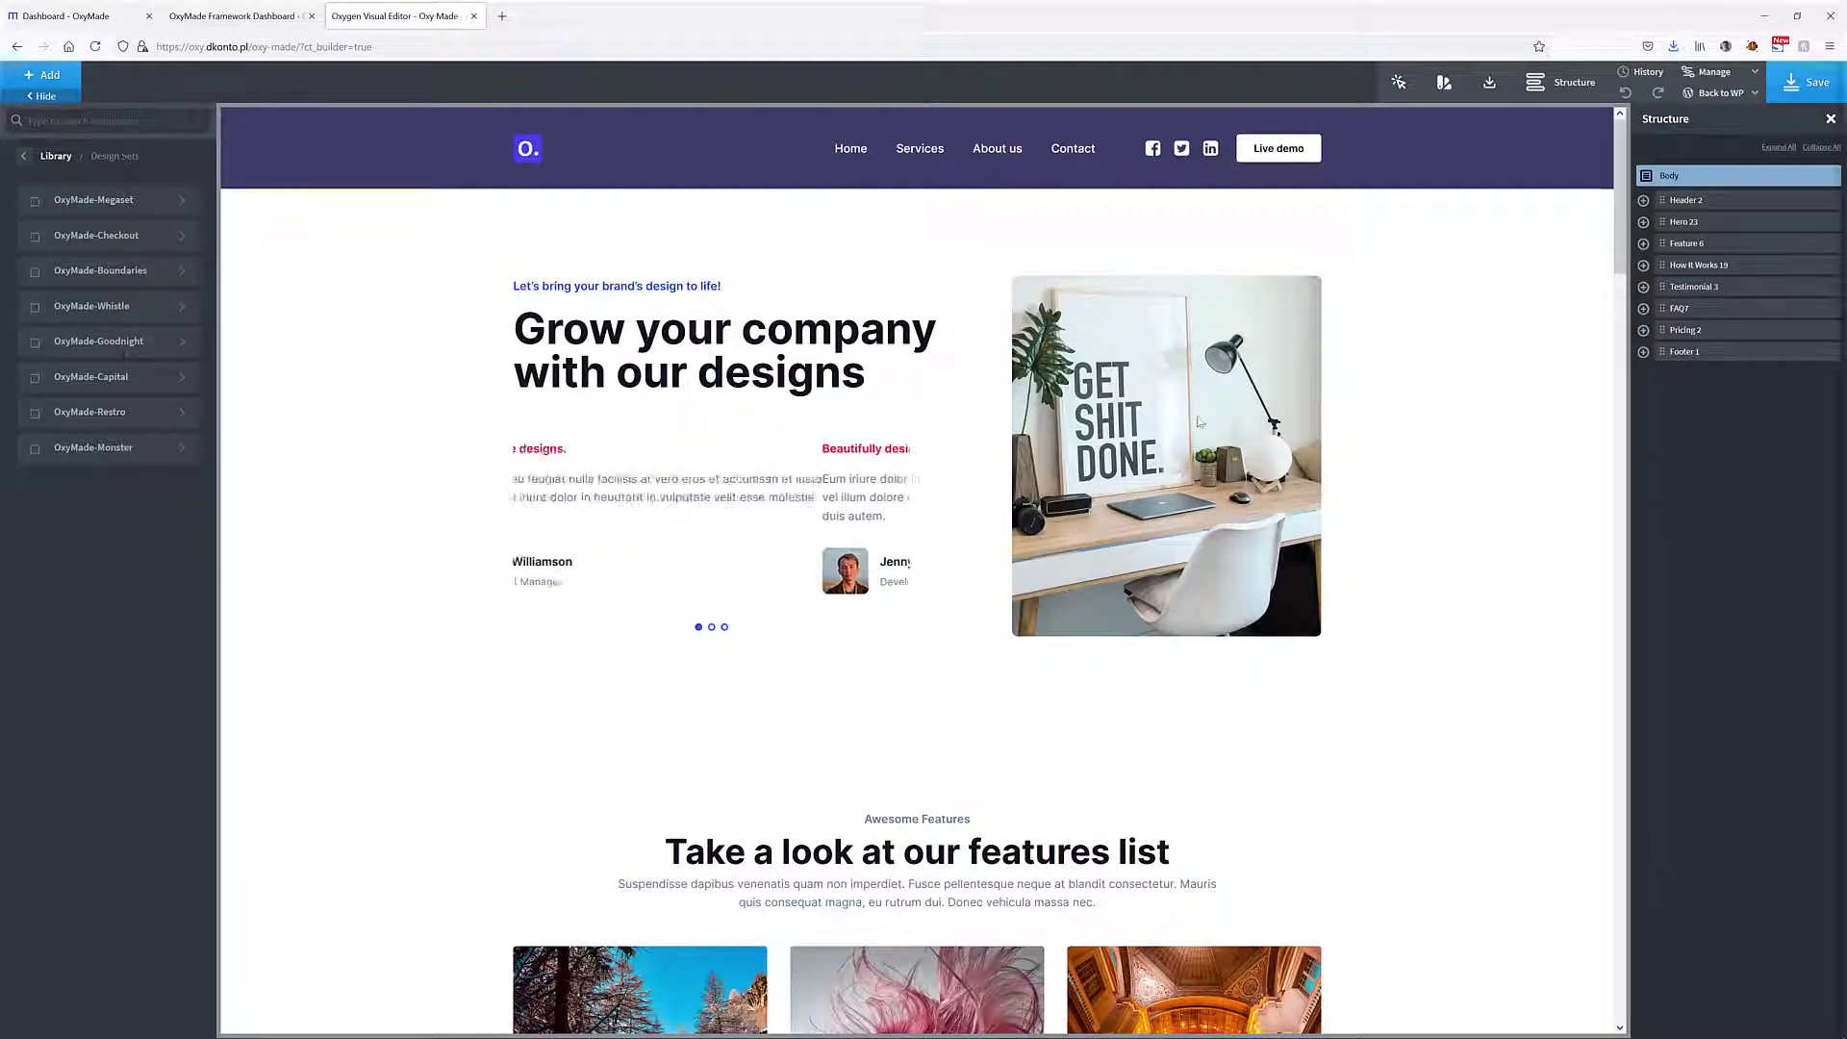
Open the Headings settings under Manage > Settings > Global Styles
{"action": "left_click", "coordinate": [1715, 77]}
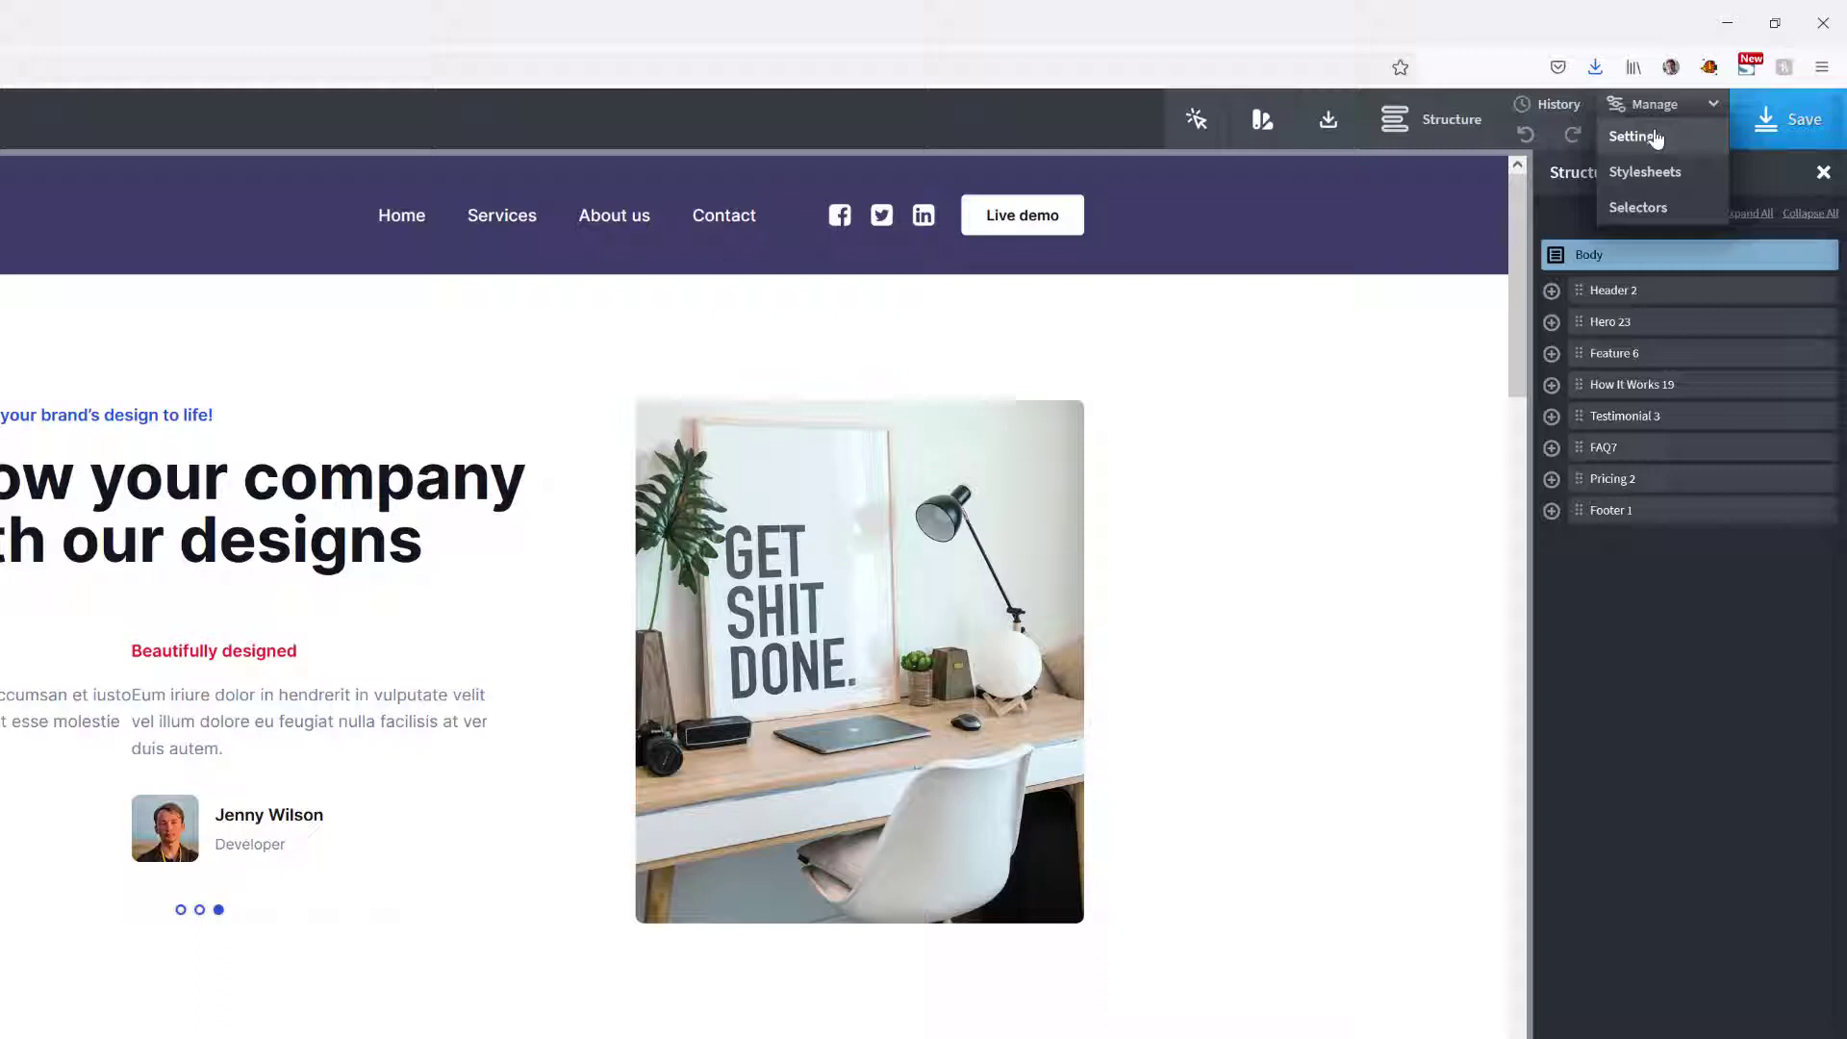
{"action": "left_click", "coordinate": [1657, 135]}
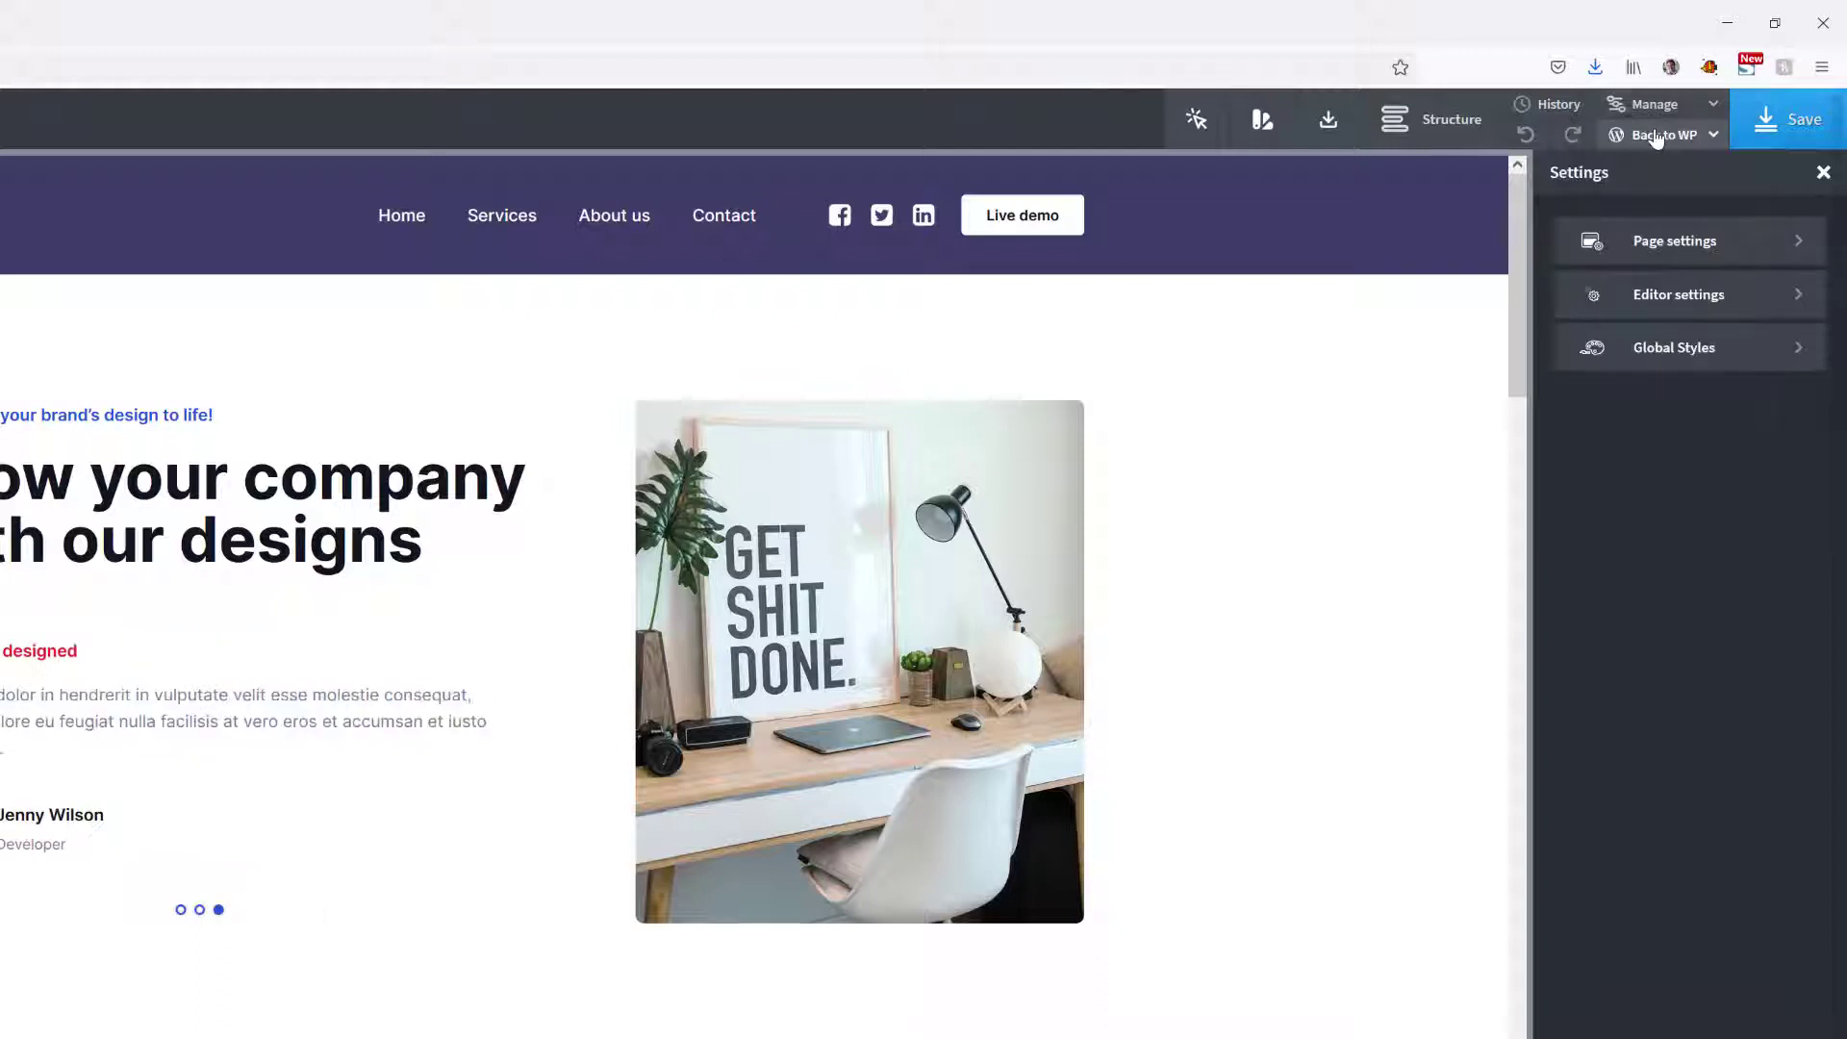
{"action": "left_click", "coordinate": [1686, 354]}
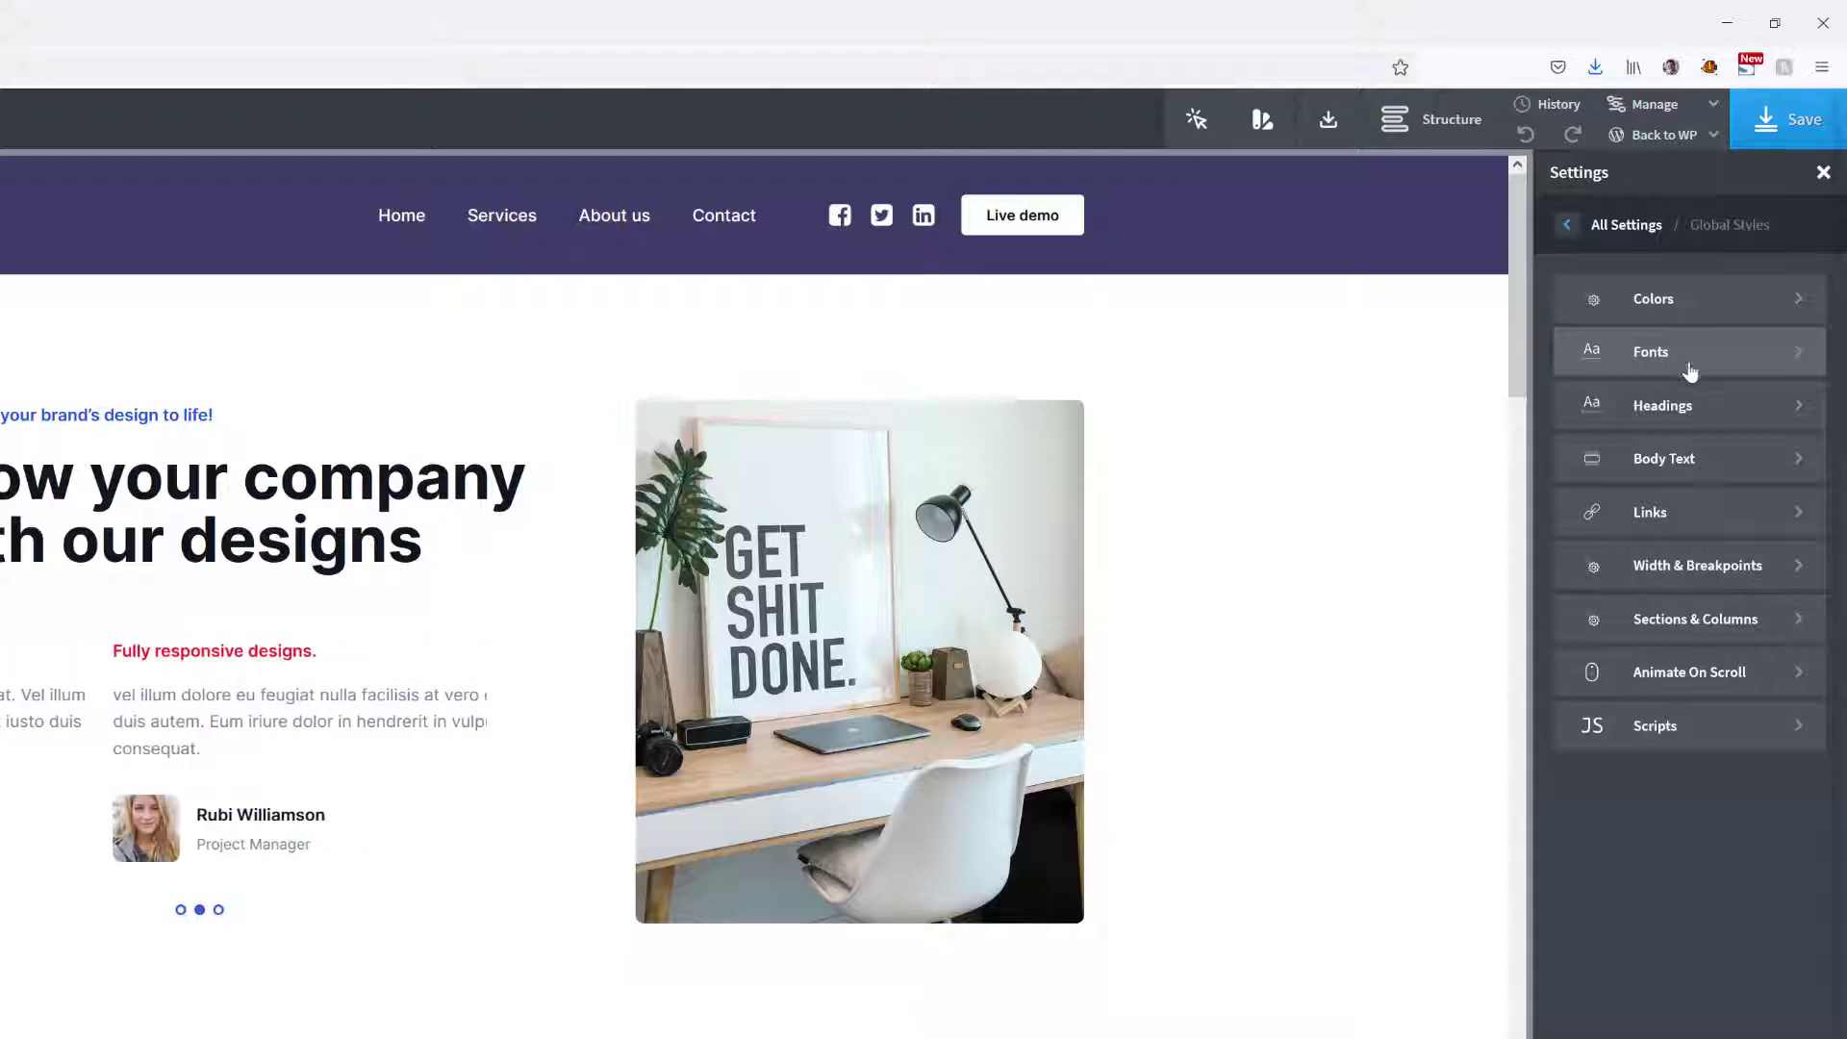
{"action": "left_click", "coordinate": [1652, 417]}
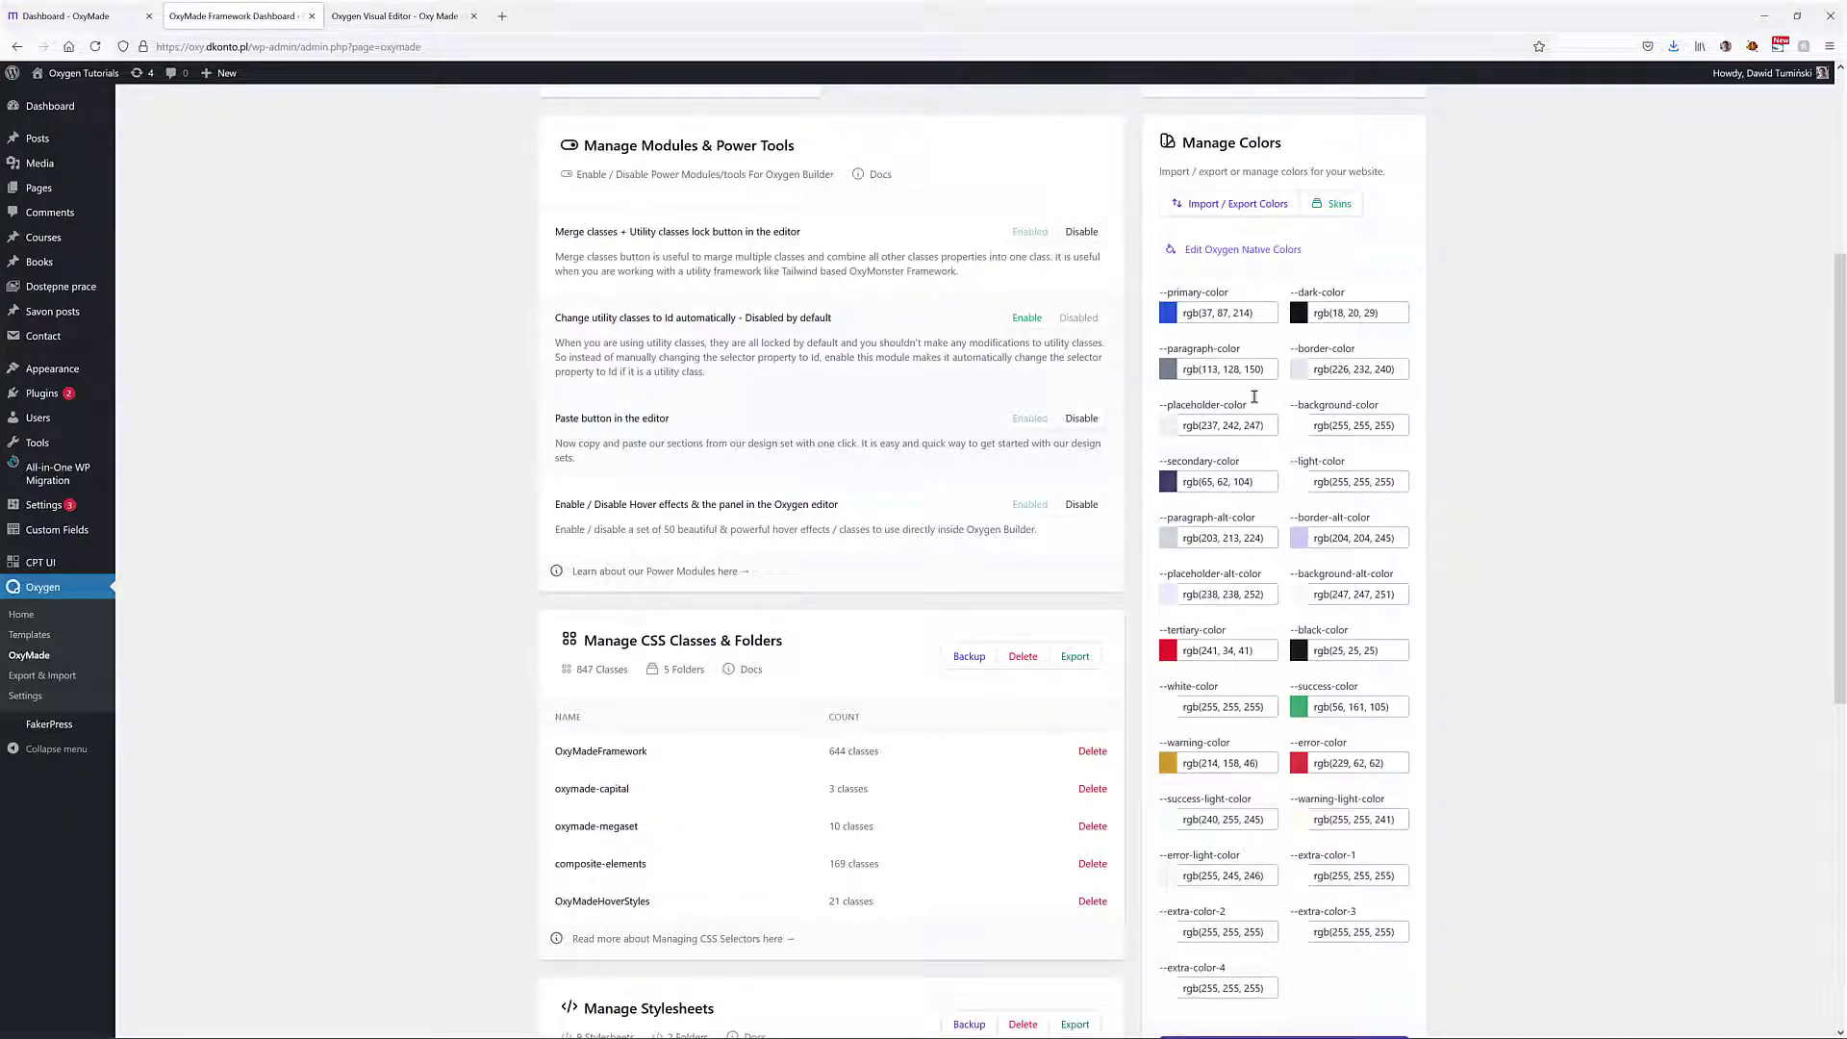
Compare the H1 colour var(--dark-color) with the dashboard's --dark-color variable, ending in the editor
{"action": "scroll", "coordinate": [1299, 438], "scroll_direction": "up", "scroll_amount": 2}
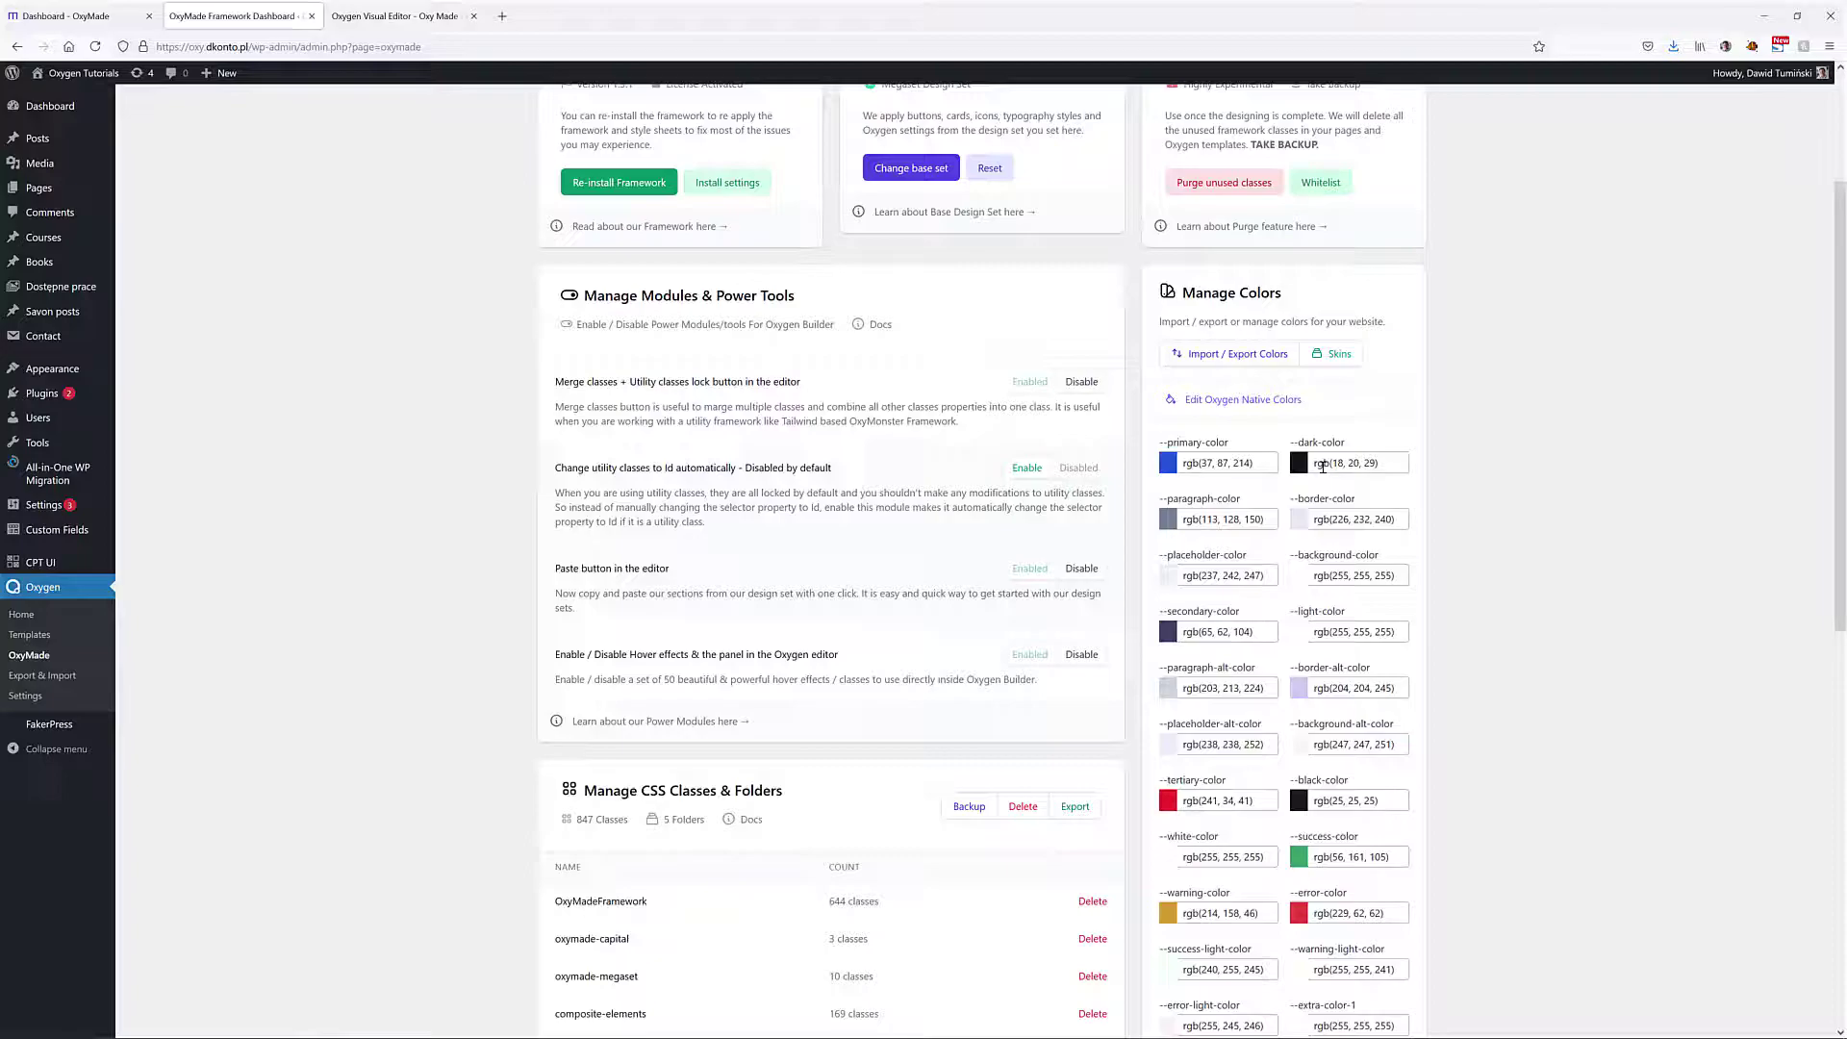
{"action": "left_click", "coordinate": [394, 15]}
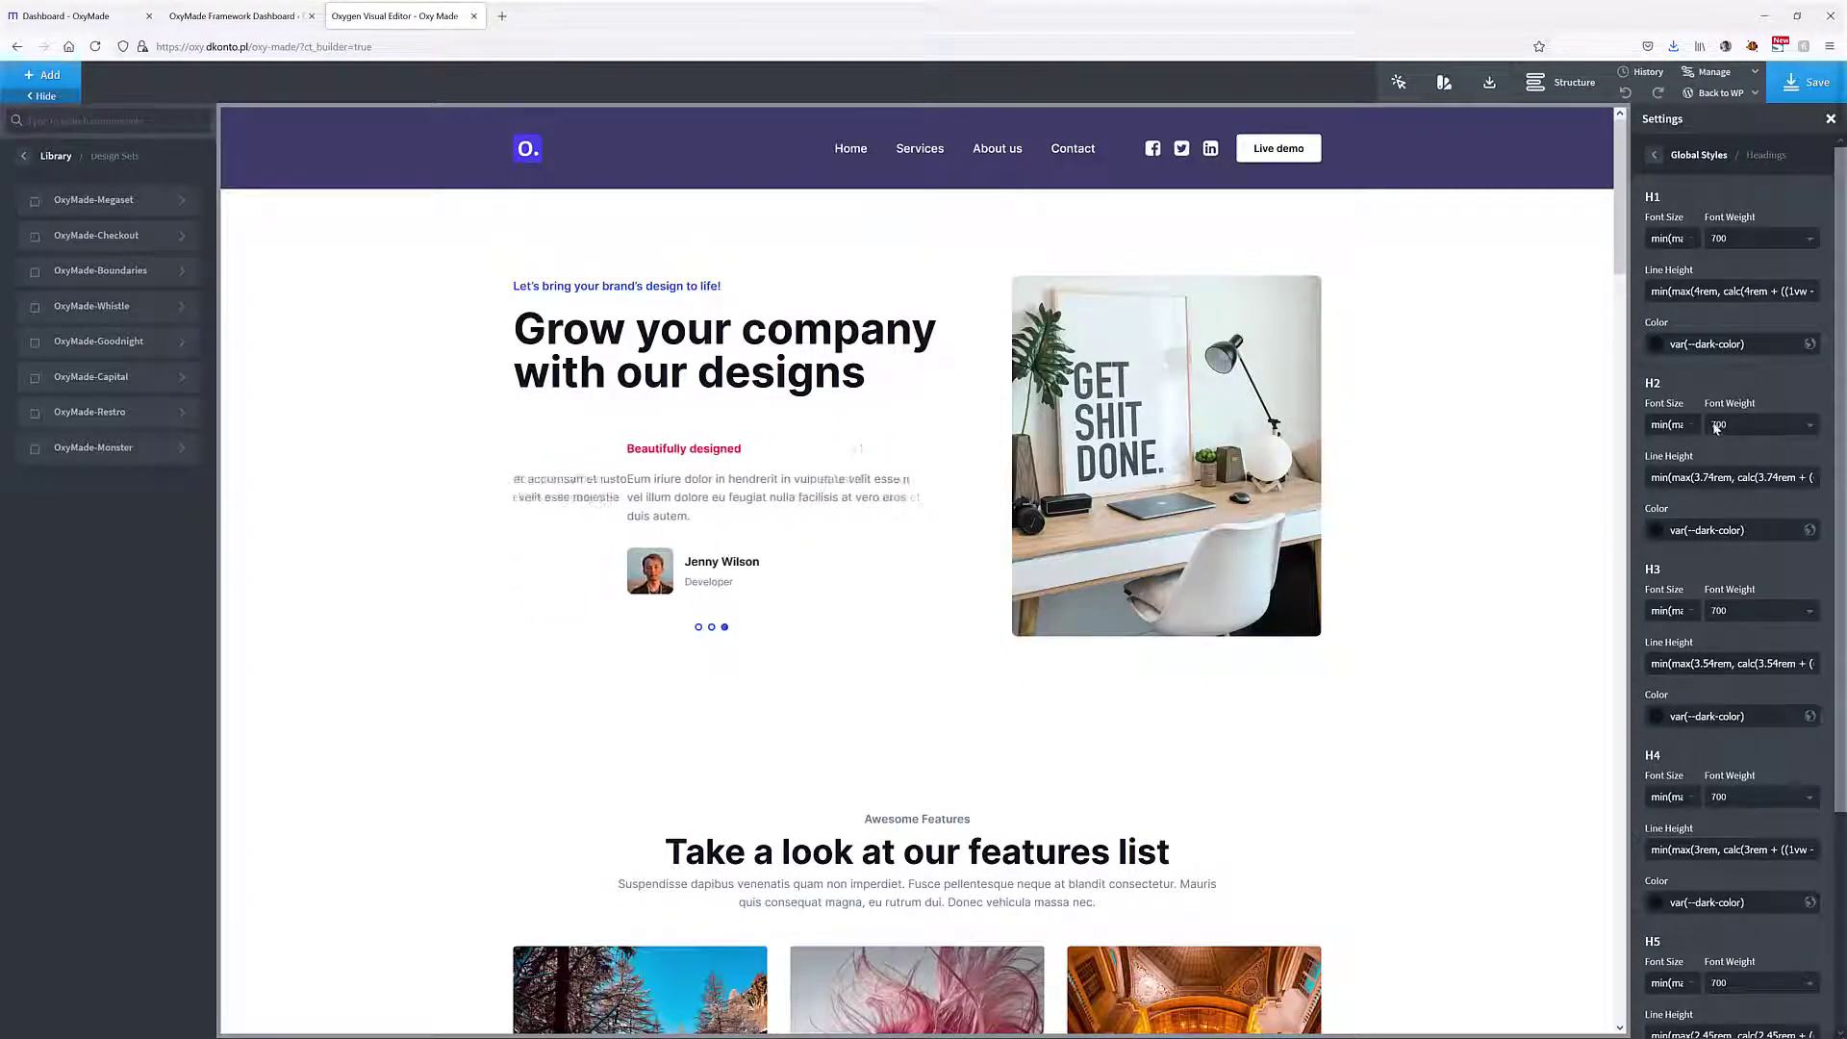
{"action": "left_click", "coordinate": [236, 16]}
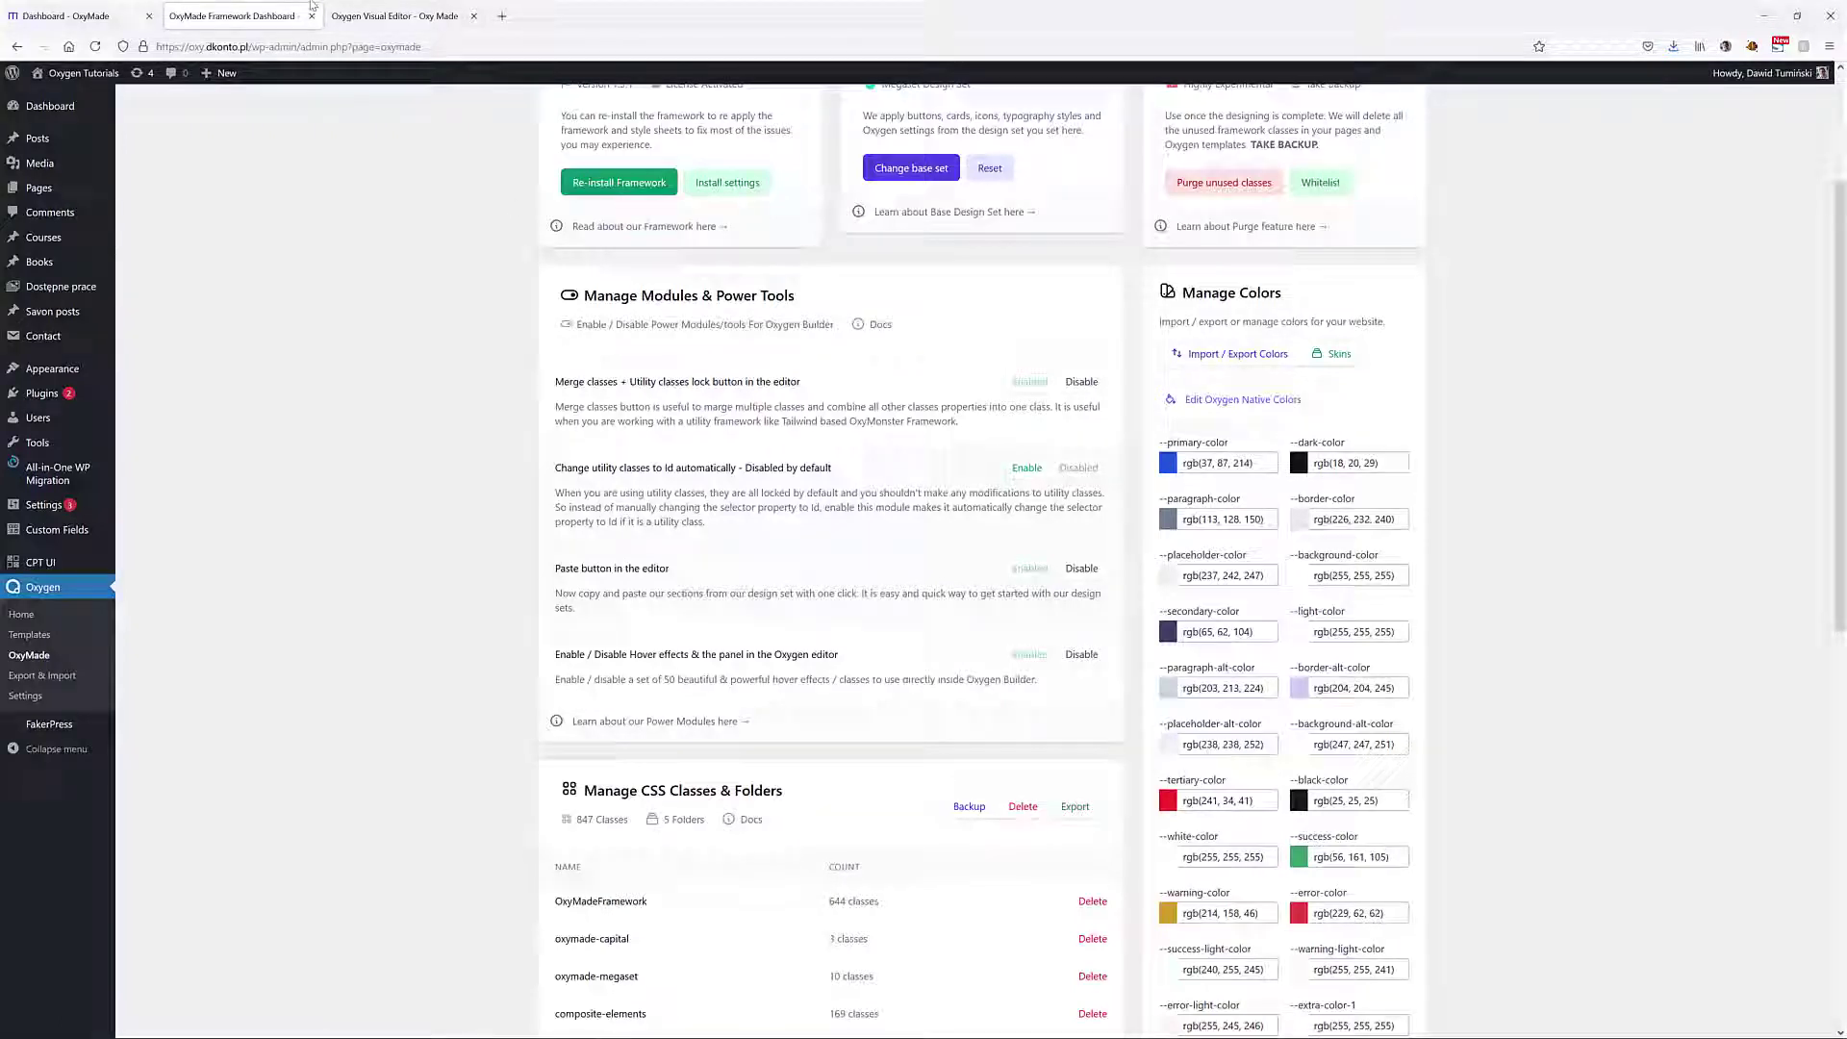
{"action": "left_click", "coordinate": [394, 16]}
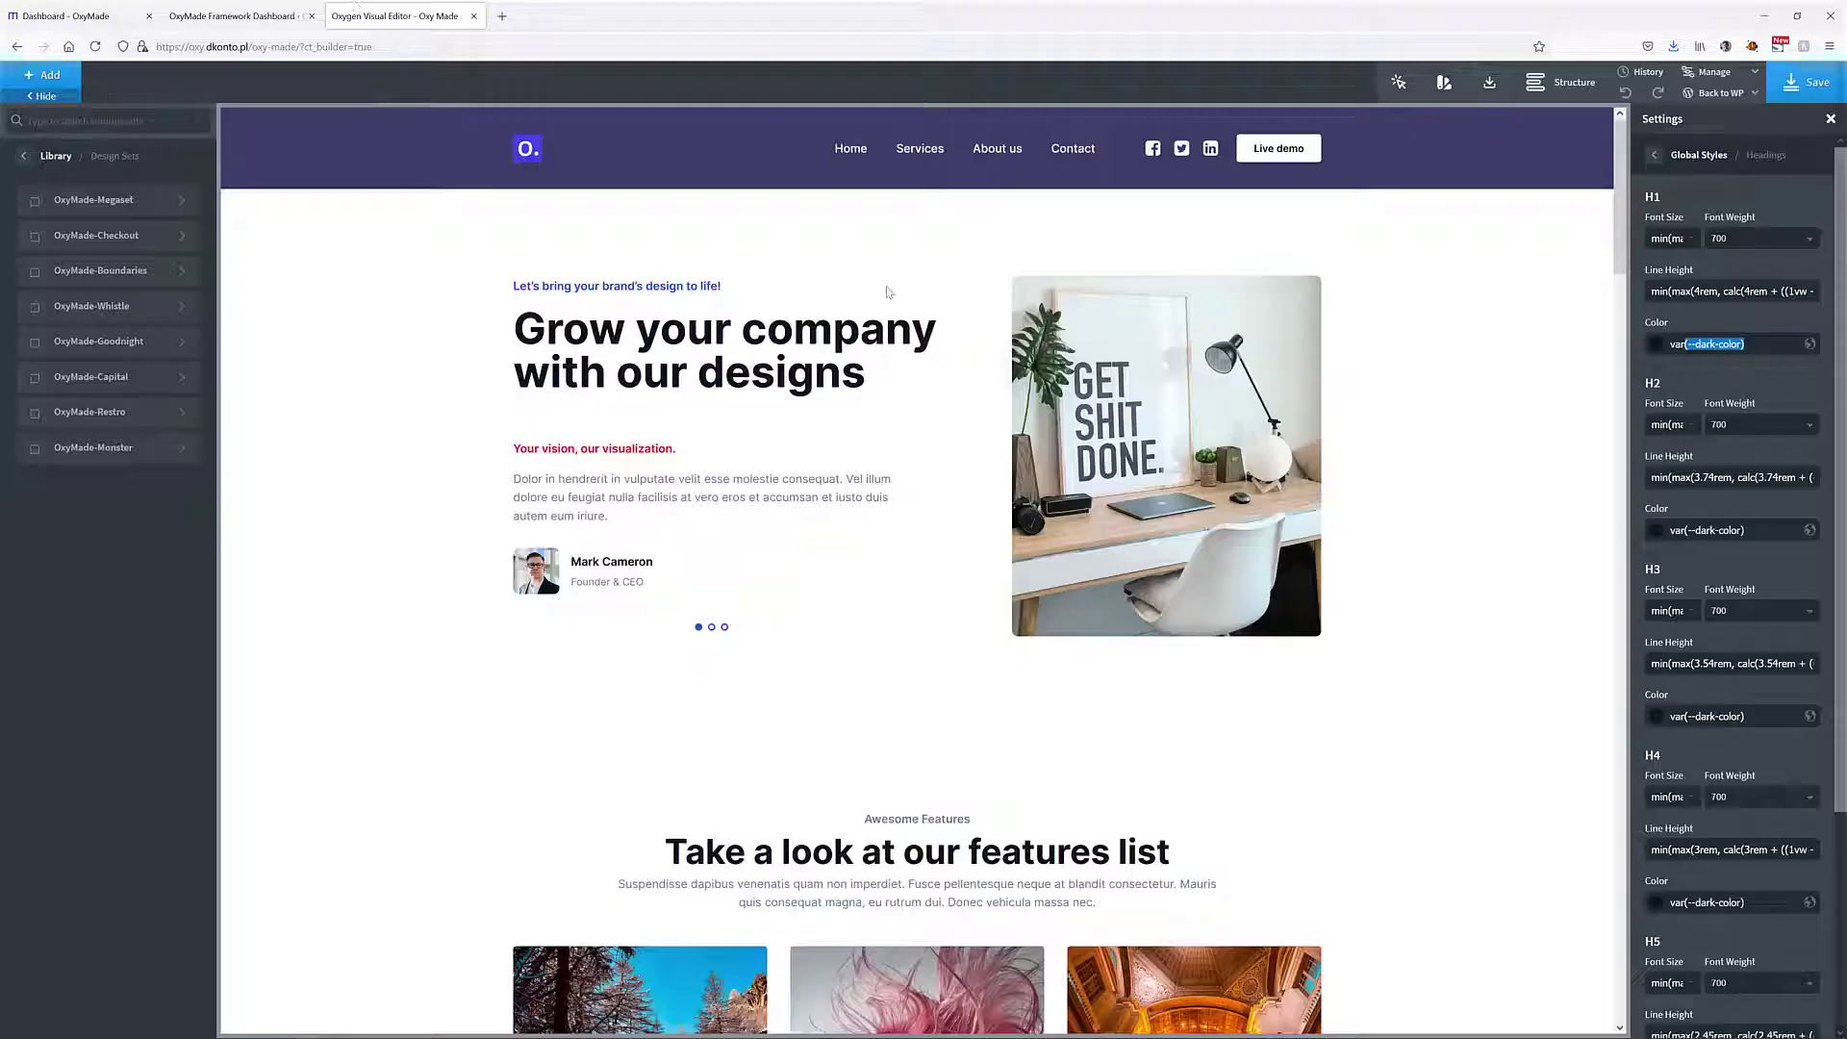
{"action": "left_click", "coordinate": [236, 15]}
{"action": "left_click", "coordinate": [404, 16]}
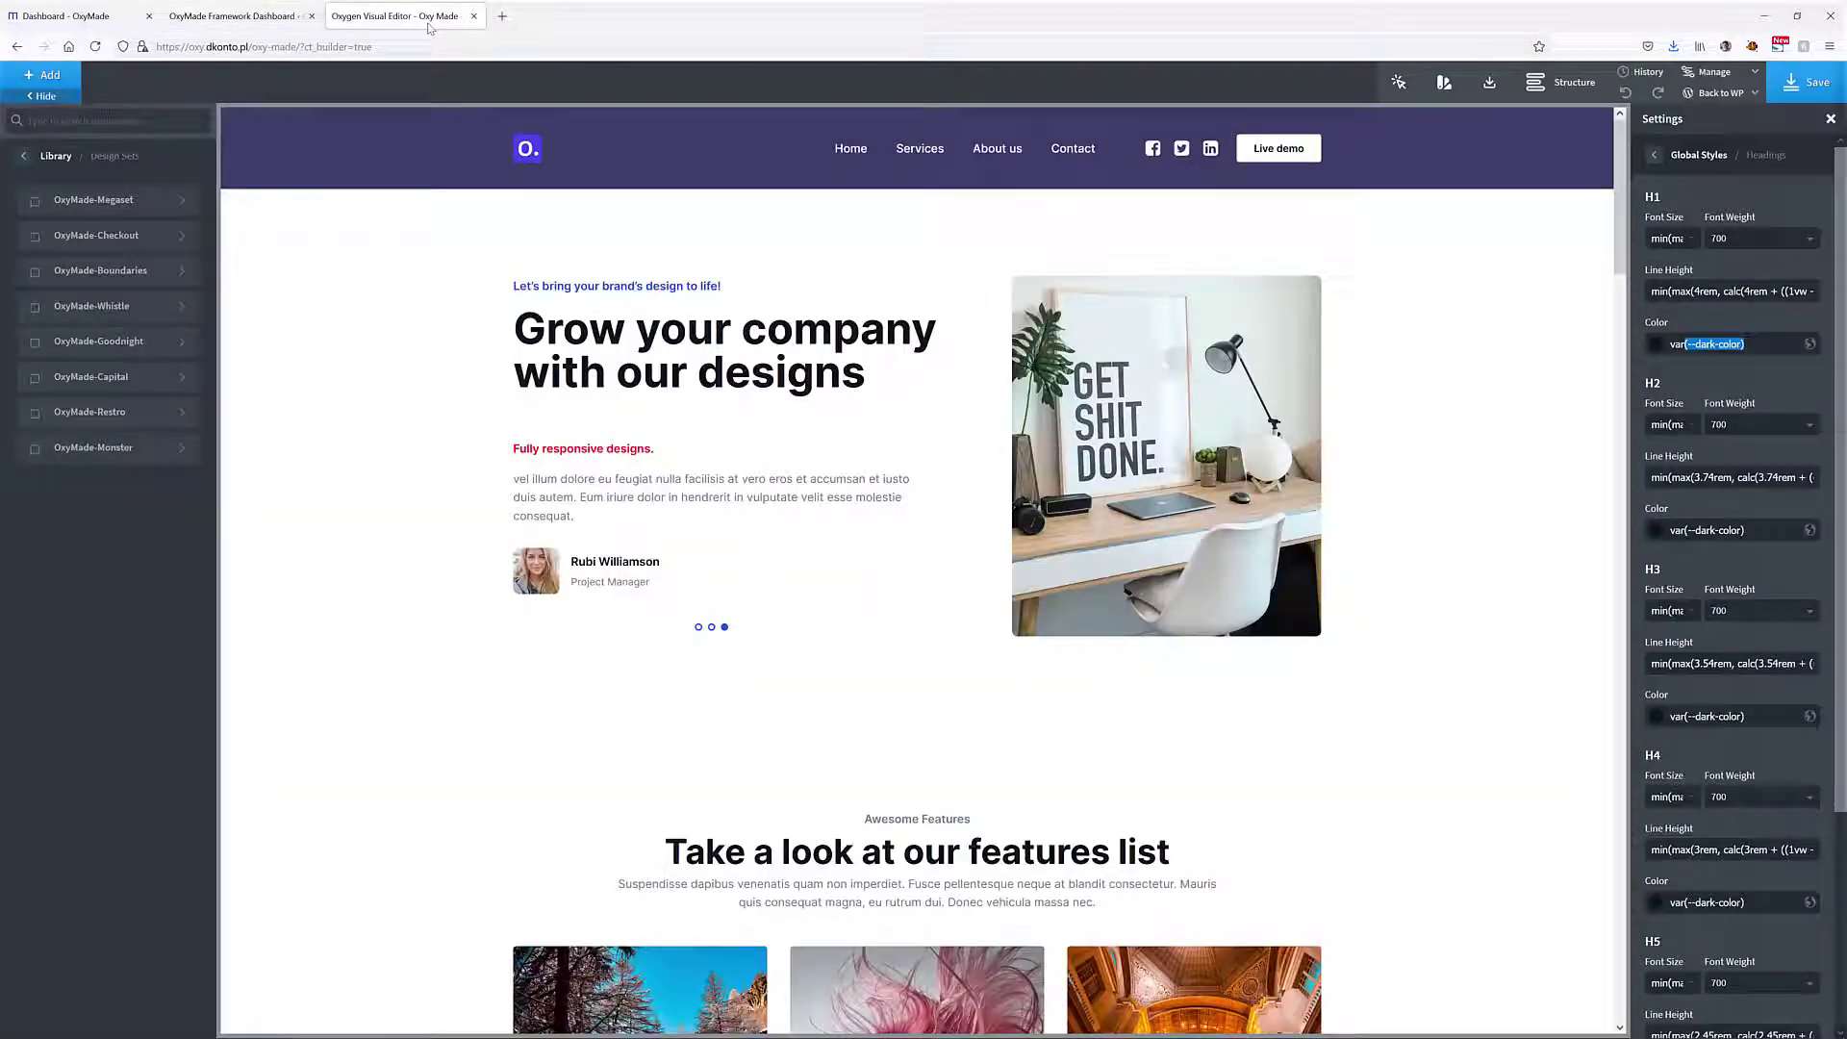
Return to All Settings and review the global Sections & Columns spacing settings
{"action": "left_click", "coordinate": [1657, 157]}
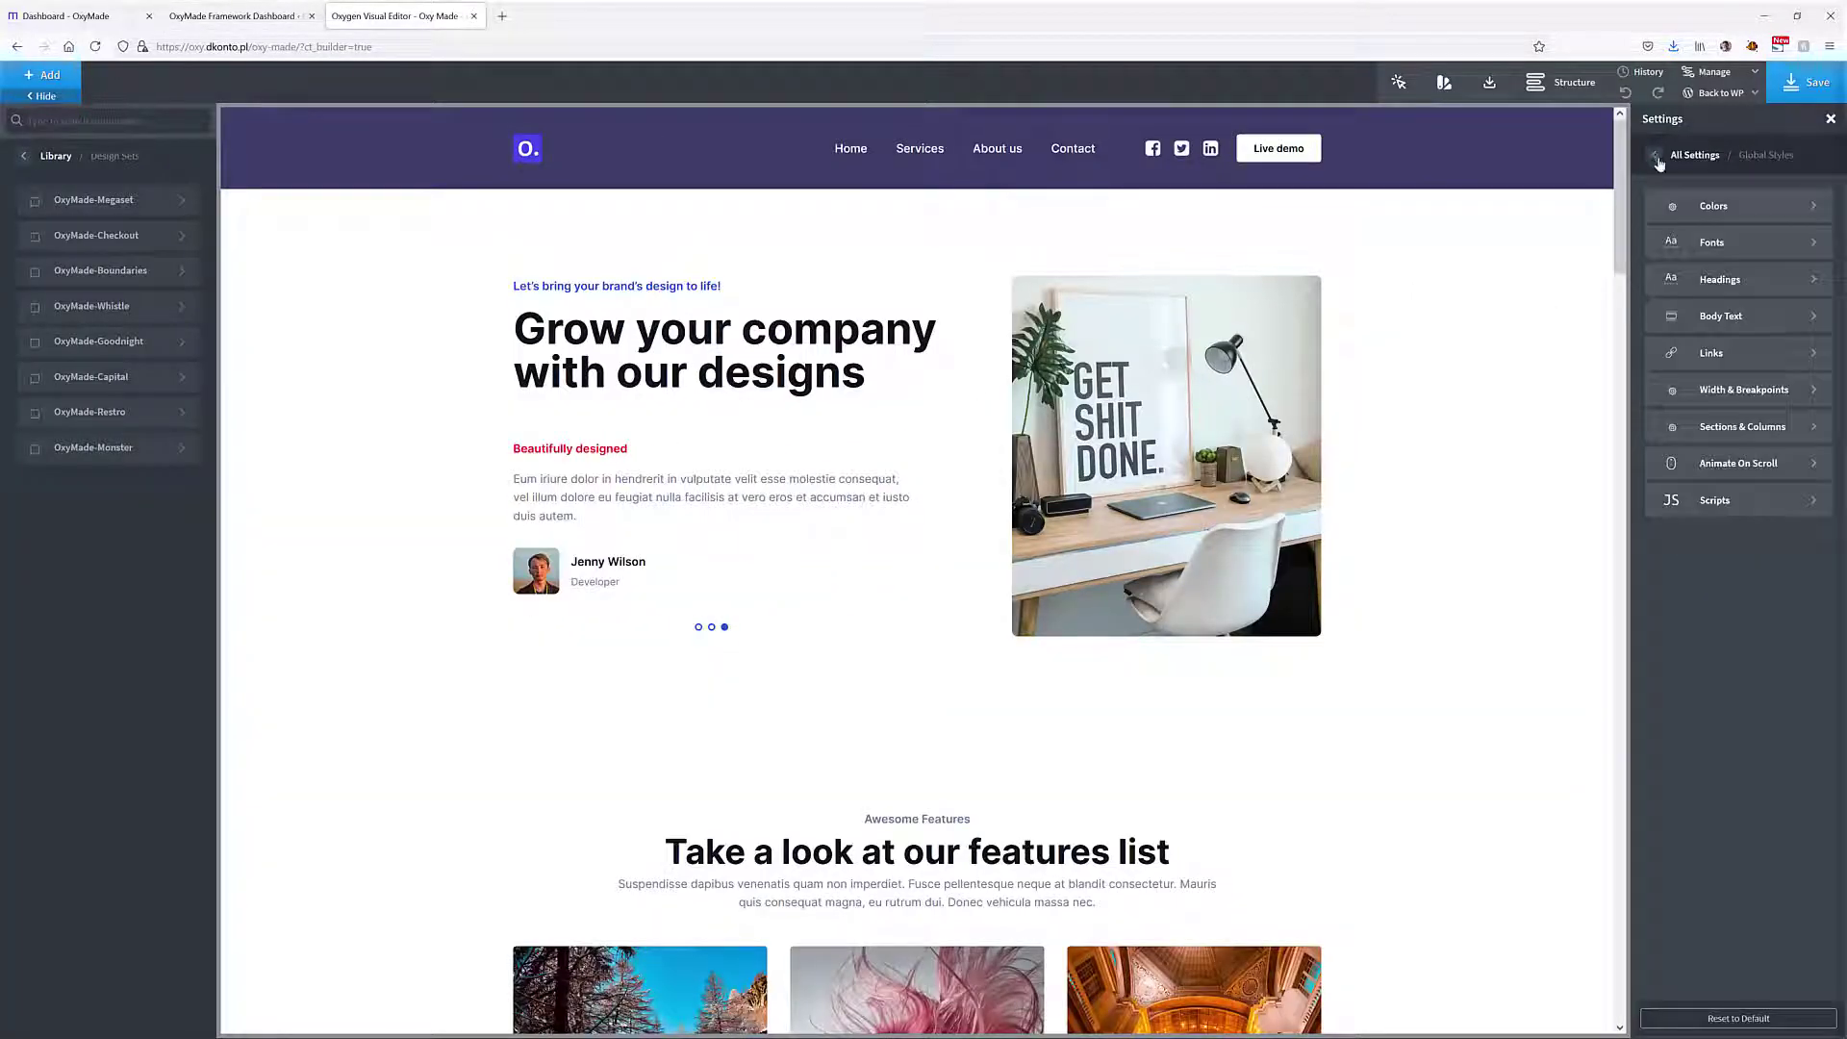
{"action": "left_click", "coordinate": [1731, 428]}
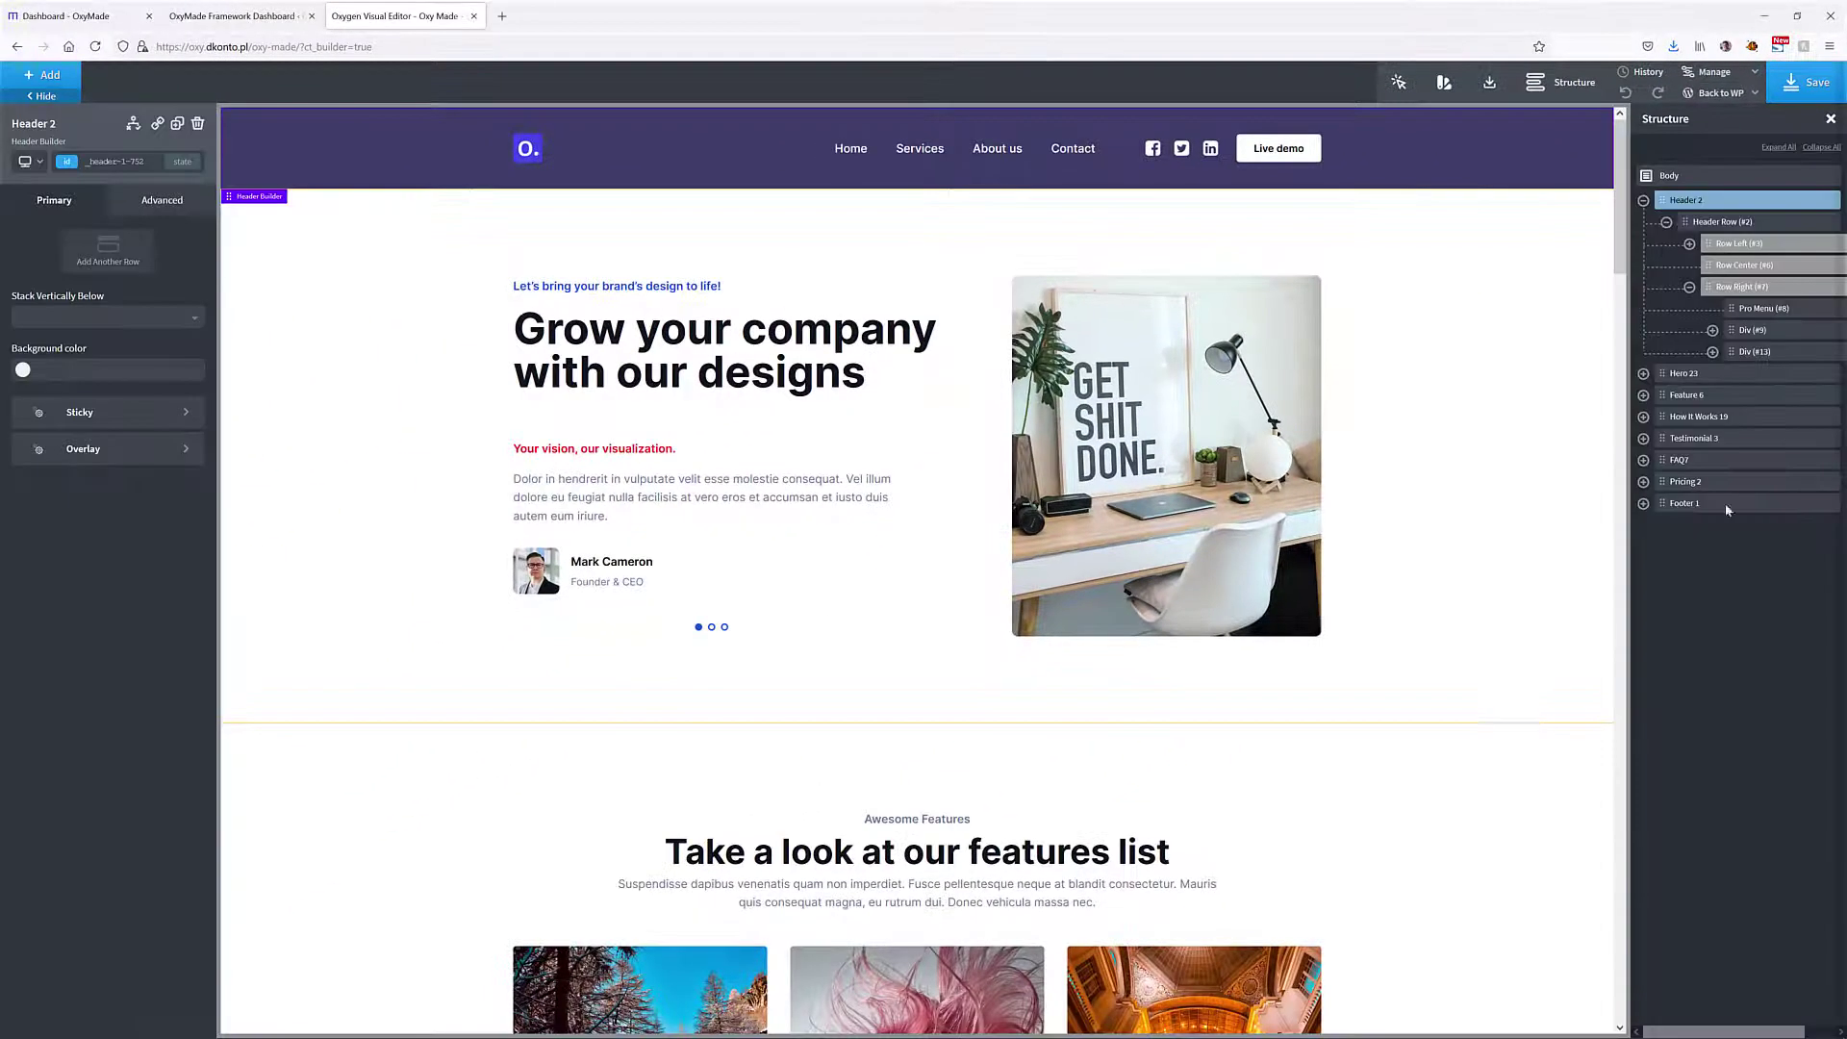
Inspect the classes applied to the Hero 23 section and the Header 2 element
{"action": "left_click", "coordinate": [1695, 382]}
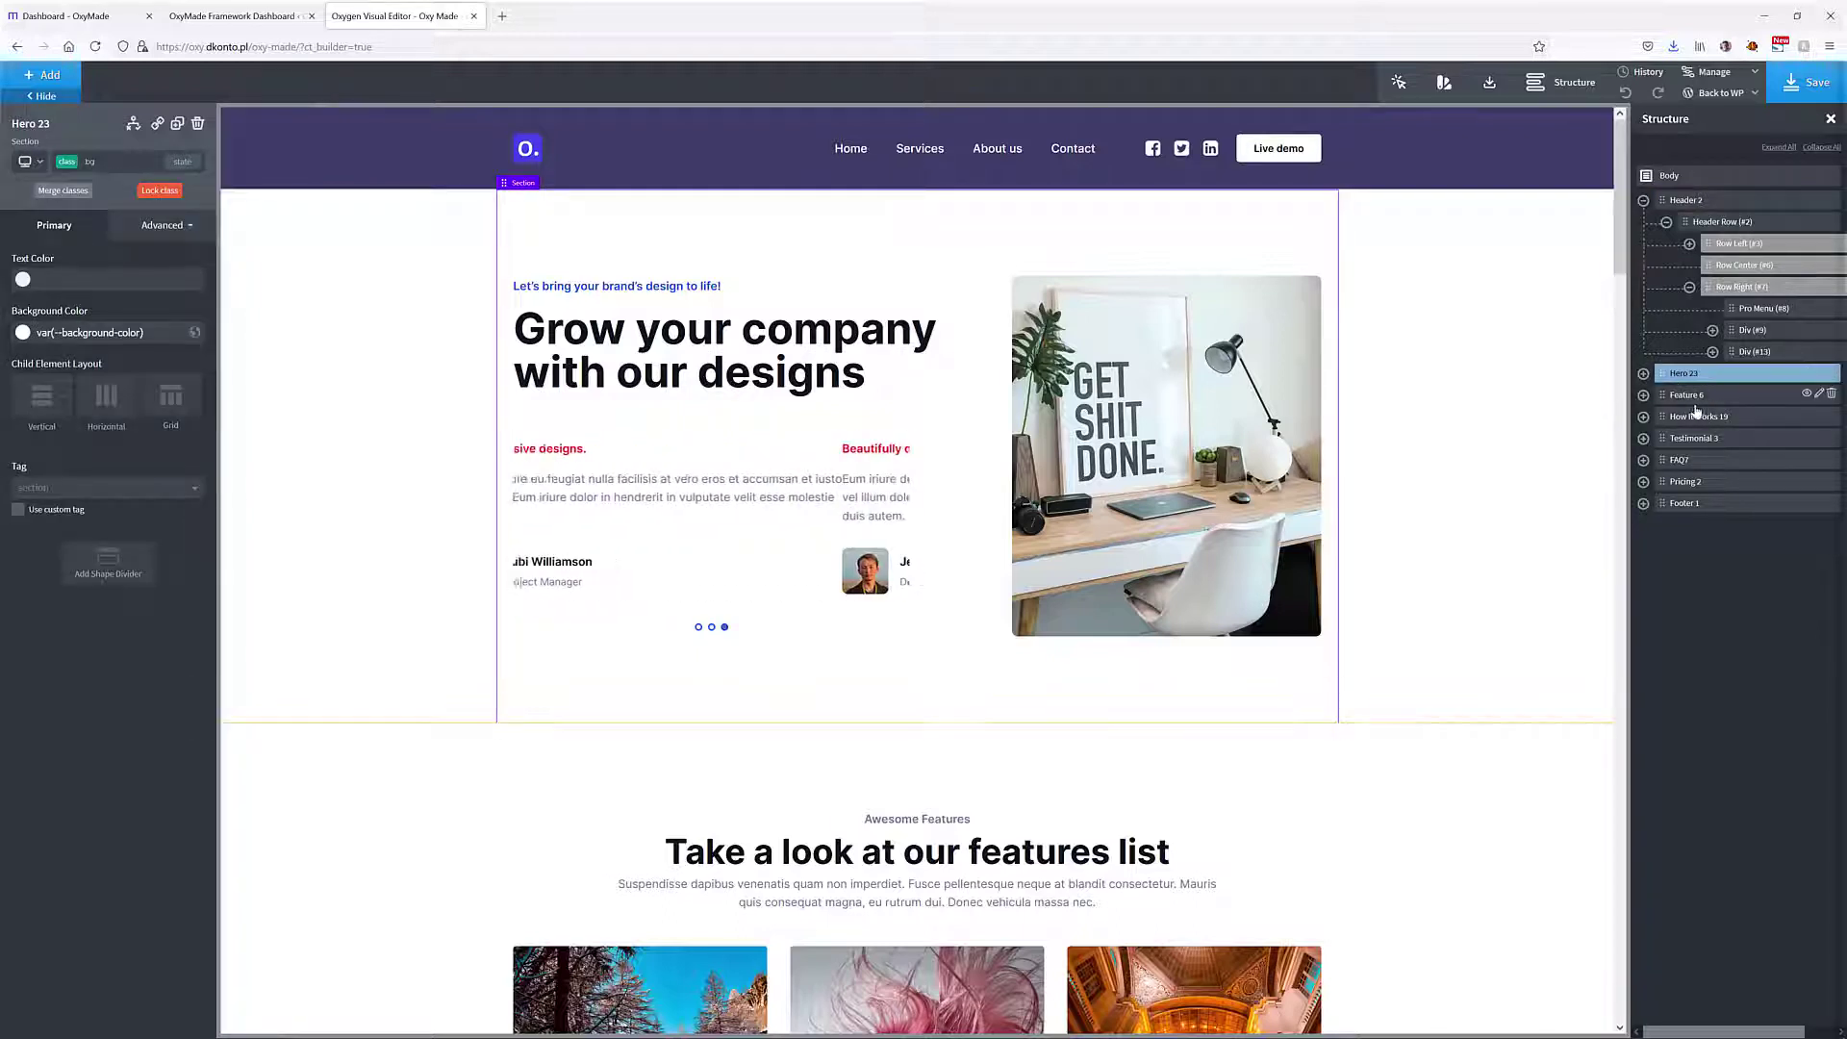
{"action": "left_click", "coordinate": [116, 164]}
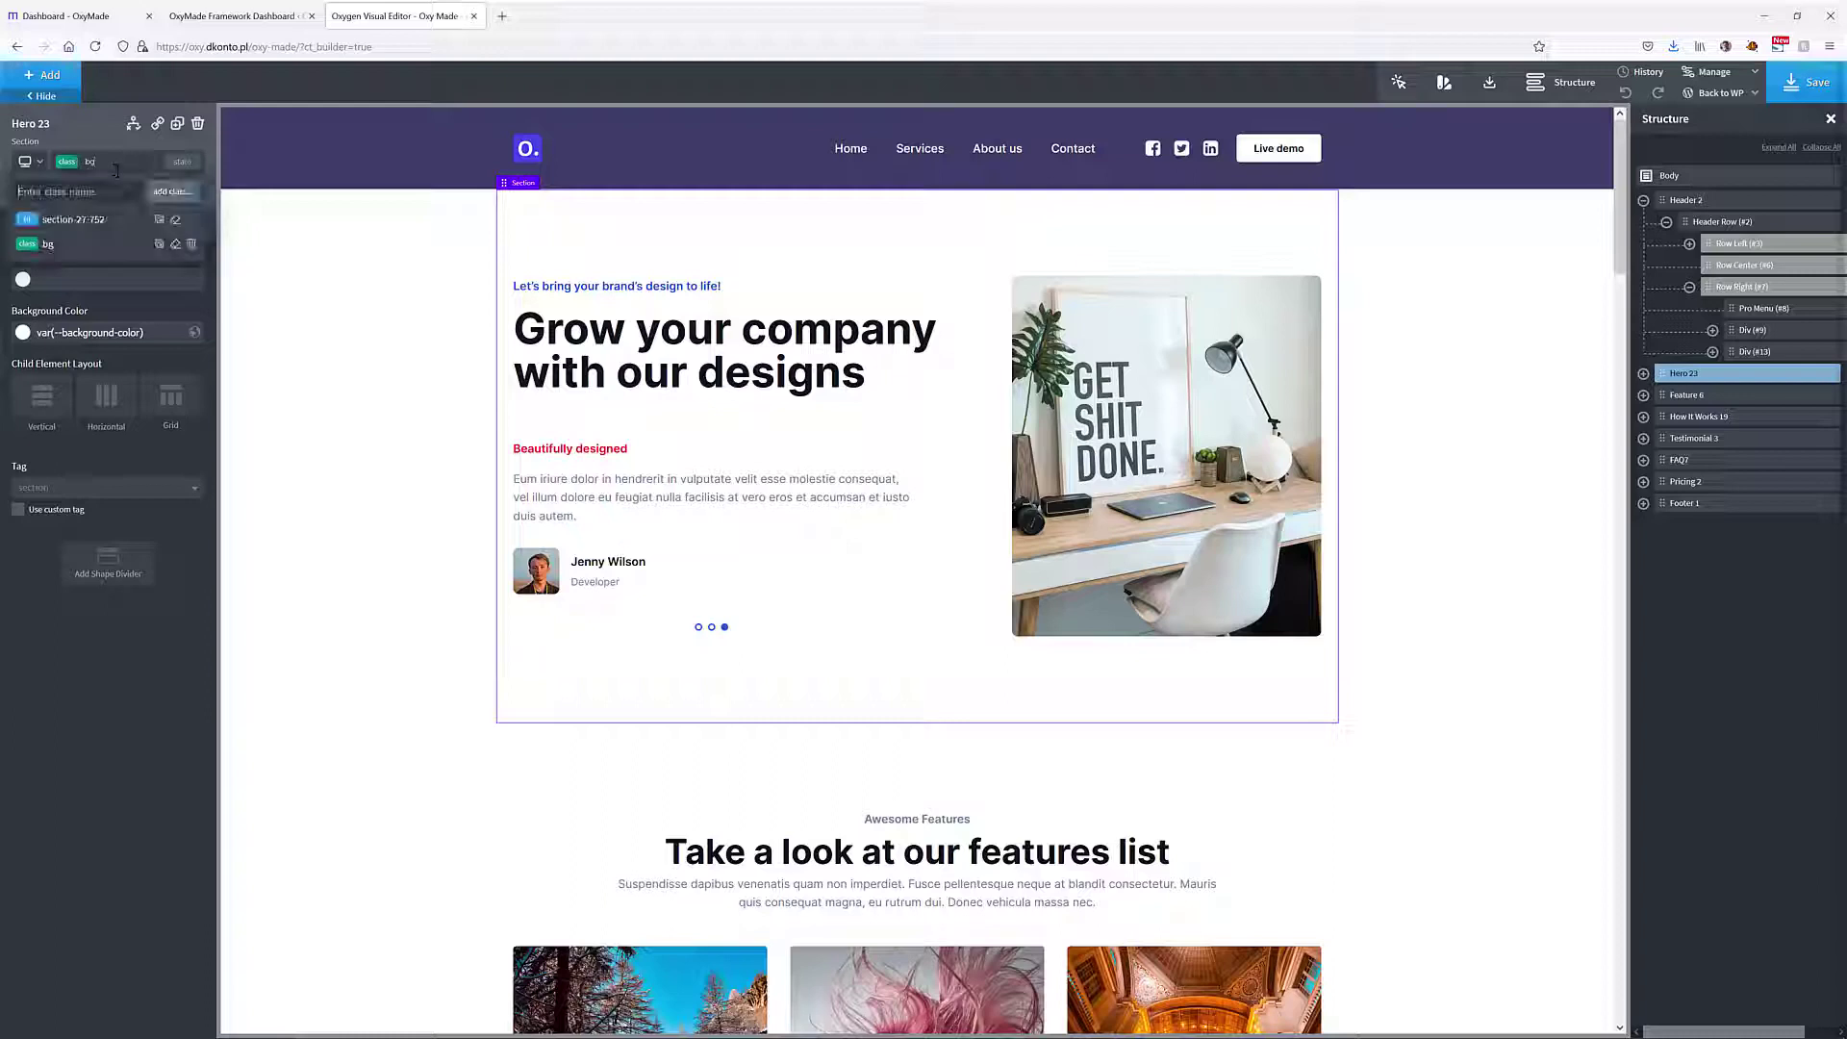
{"action": "left_click", "coordinate": [1698, 201]}
{"action": "left_click", "coordinate": [114, 160]}
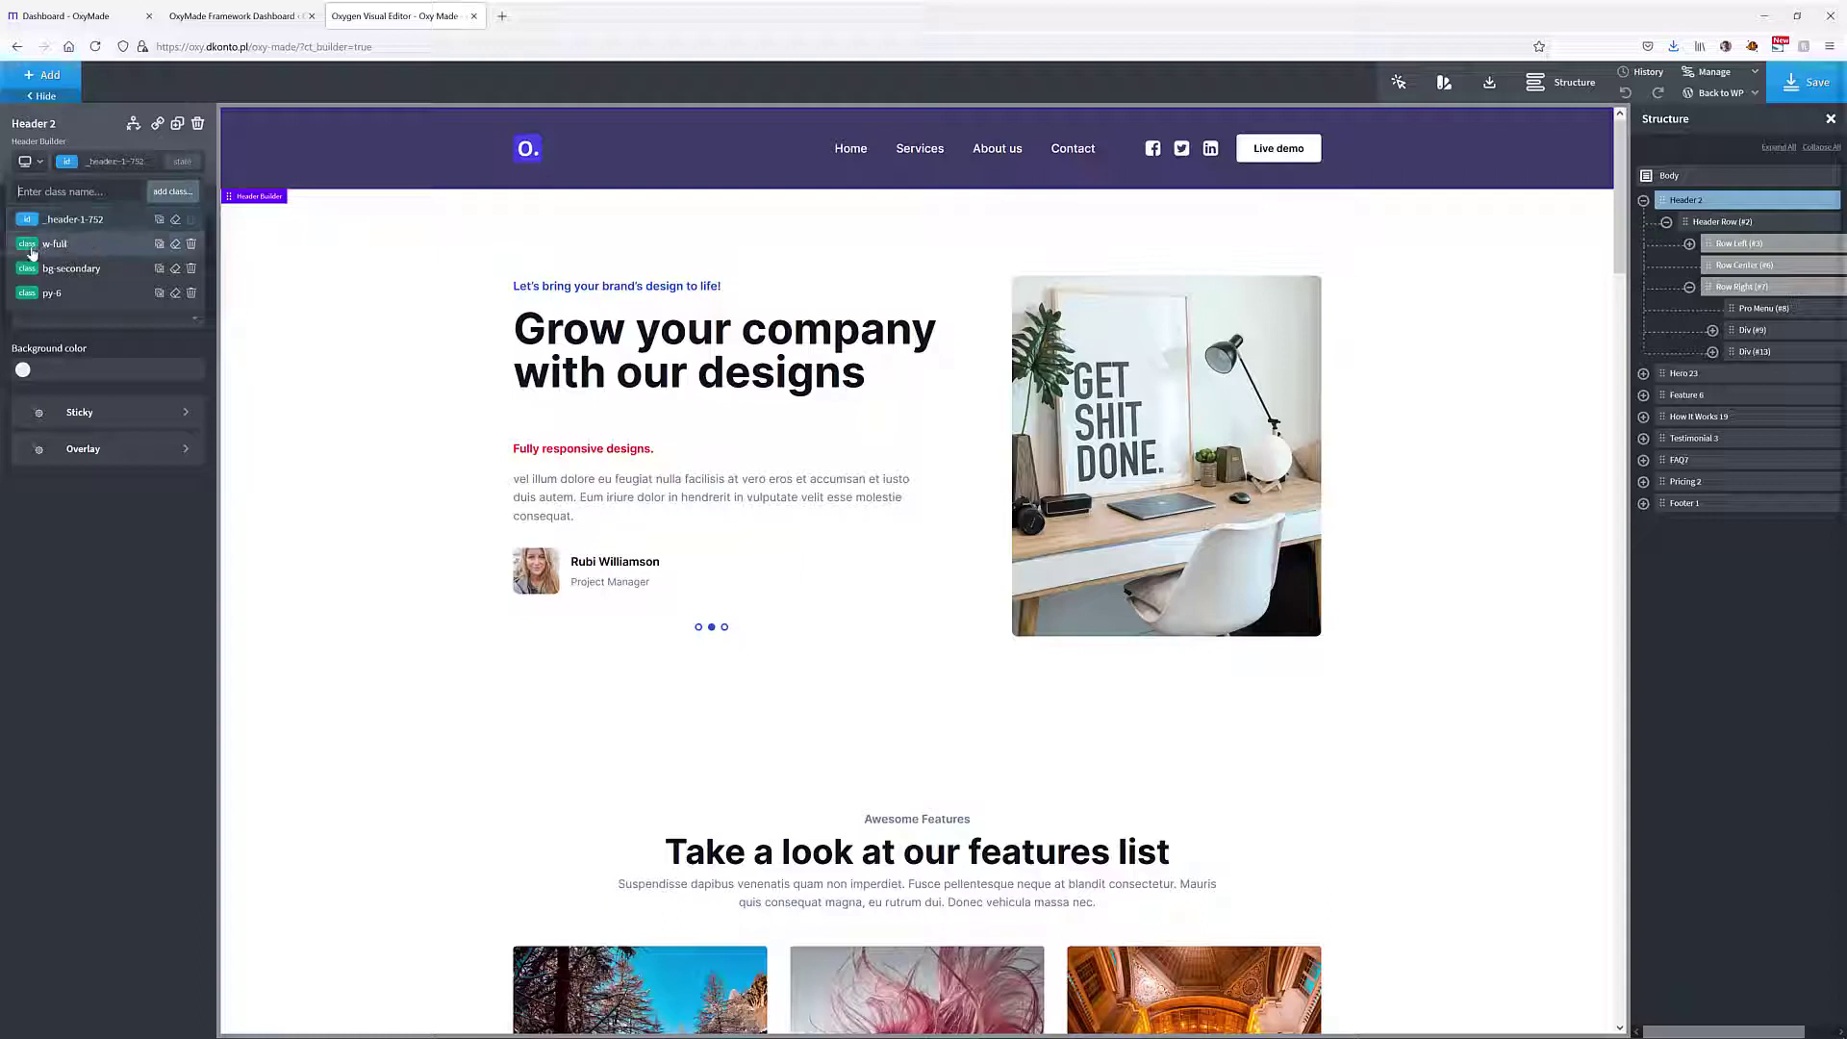
Select and unlock the header's bg-secondary class, then return editing to the header's ID
{"action": "left_click", "coordinate": [58, 269]}
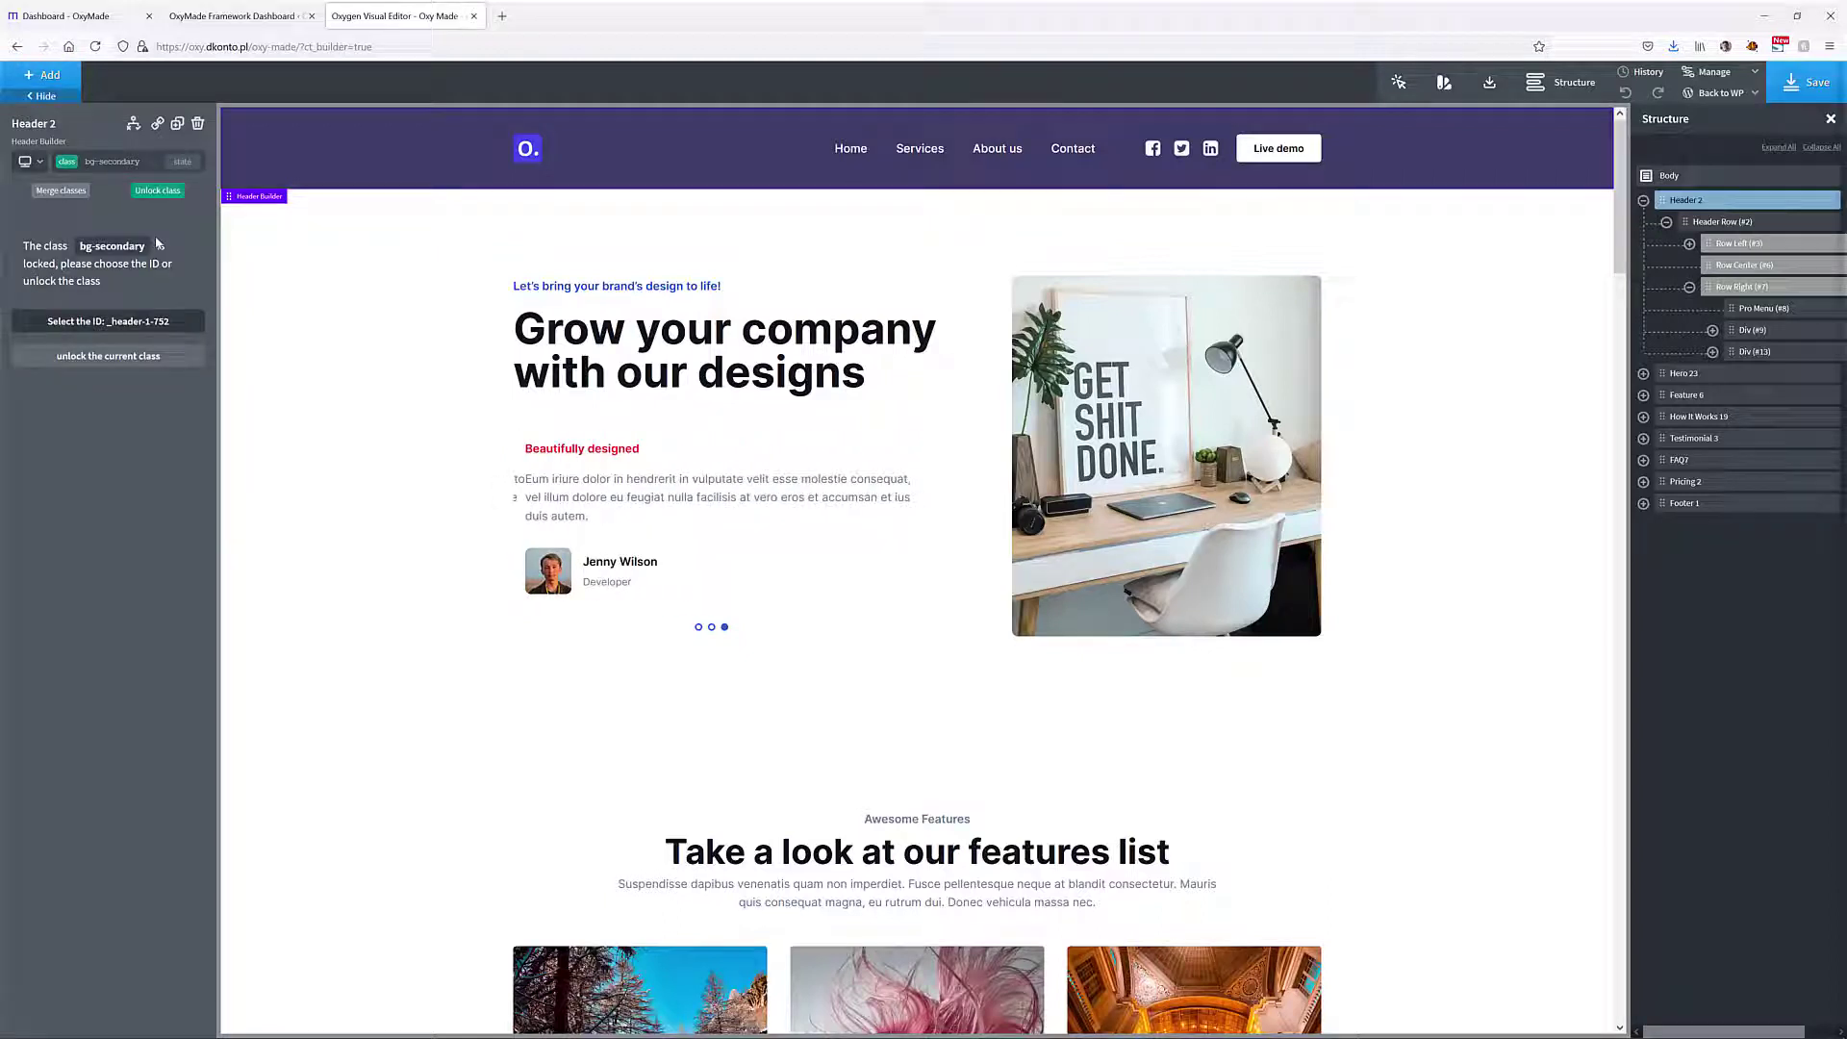
{"action": "left_click", "coordinate": [154, 192]}
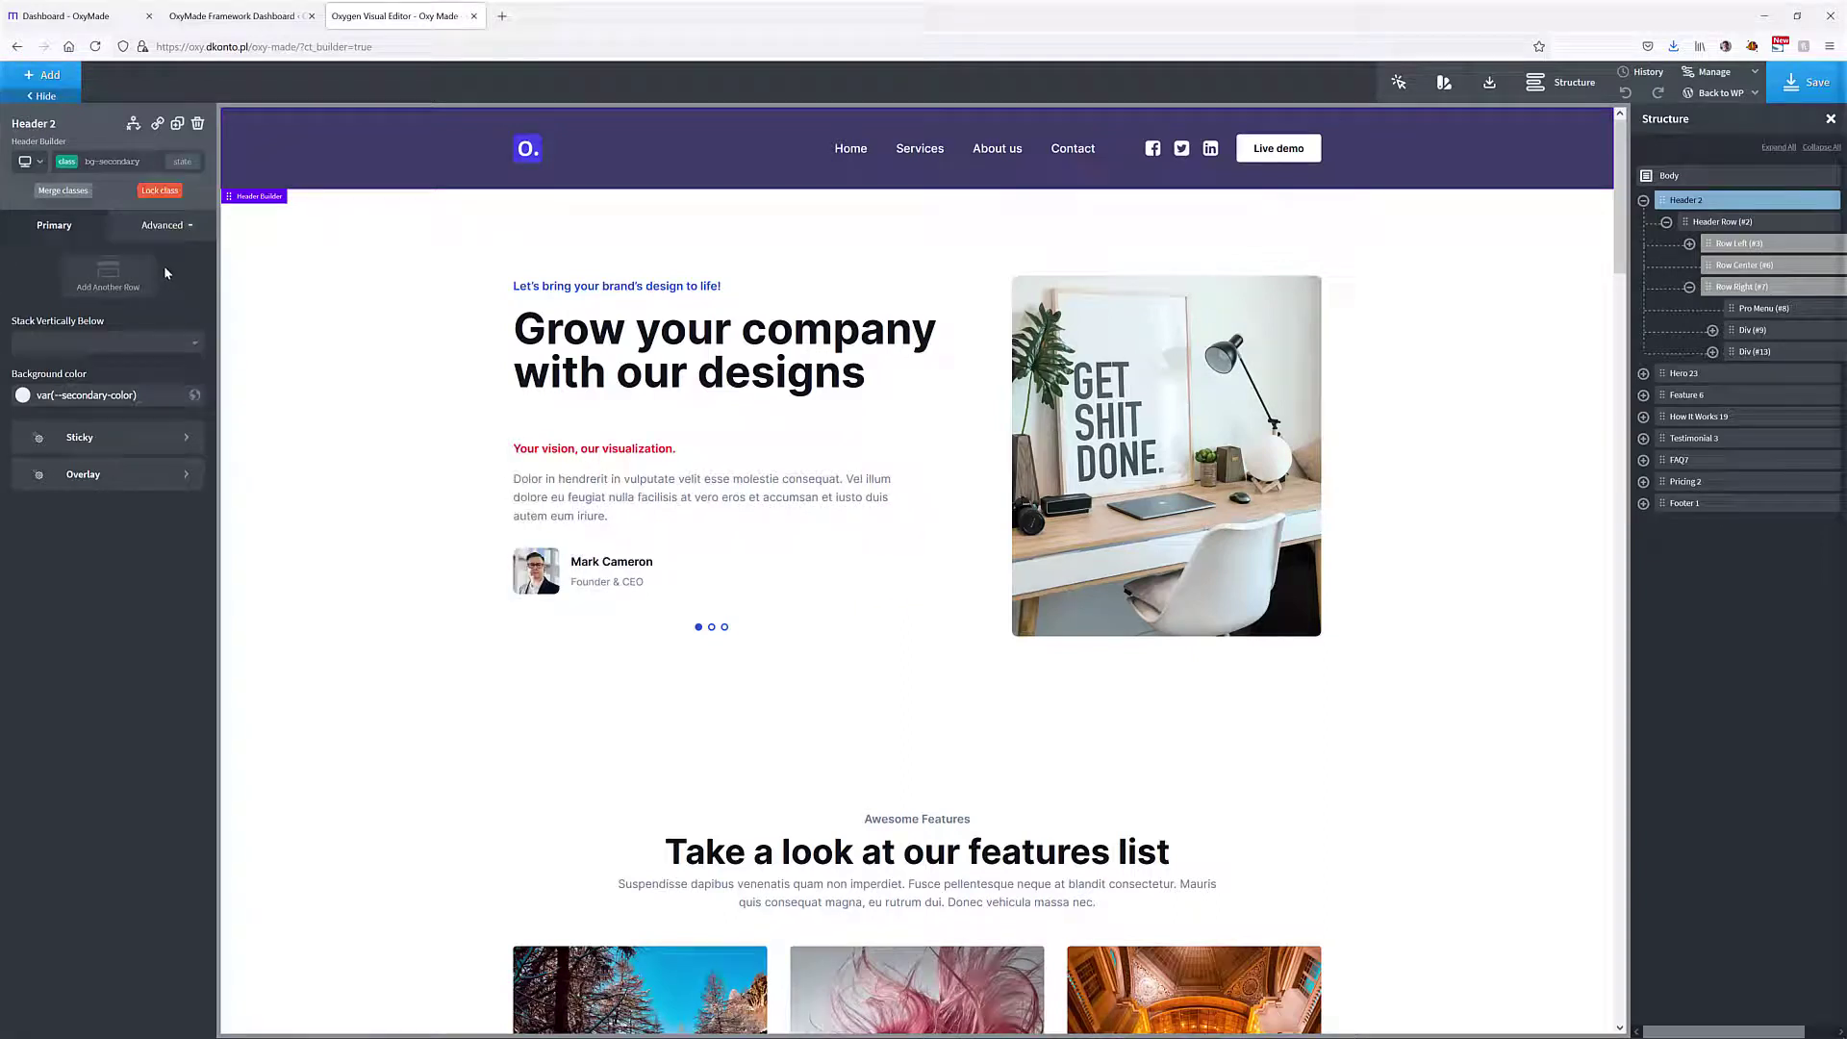
{"action": "left_click", "coordinate": [145, 161]}
{"action": "left_click", "coordinate": [166, 203]}
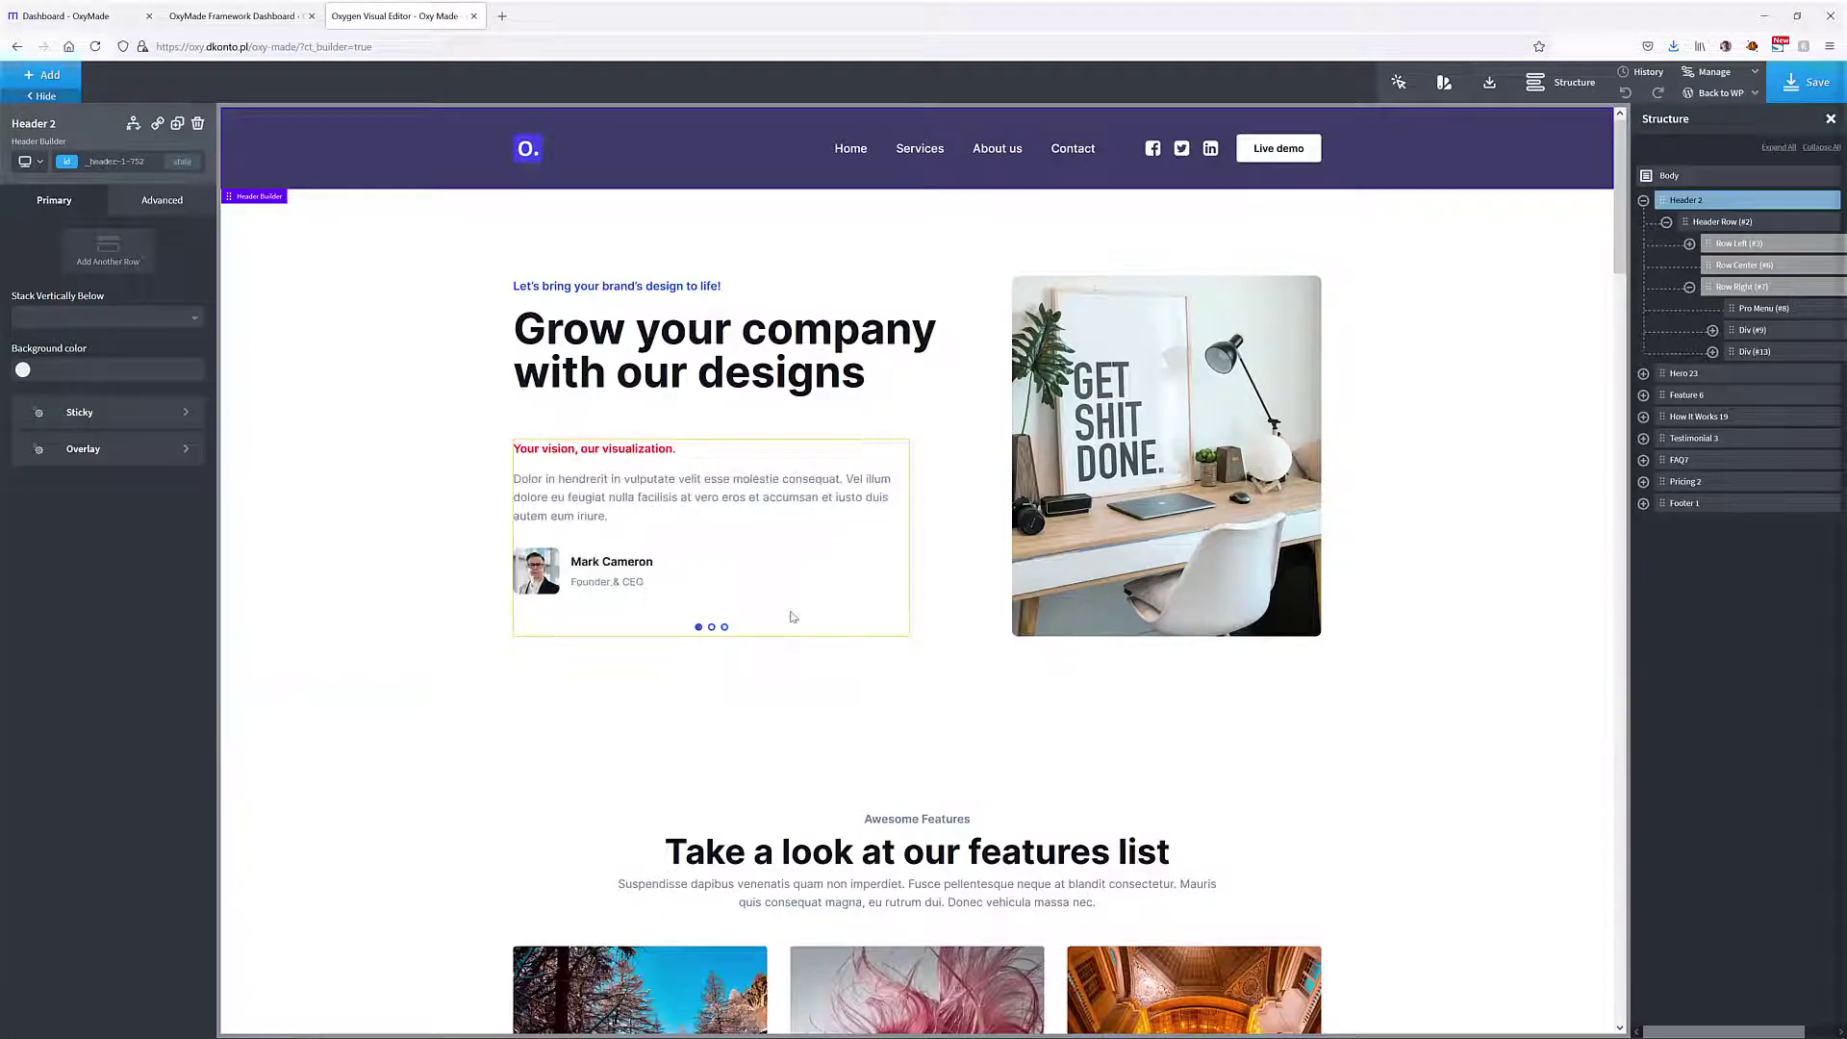
Load megaset.oxymade.com/app and drag the Megamenu-1 block into the builder
{"action": "left_click", "coordinate": [507, 19]}
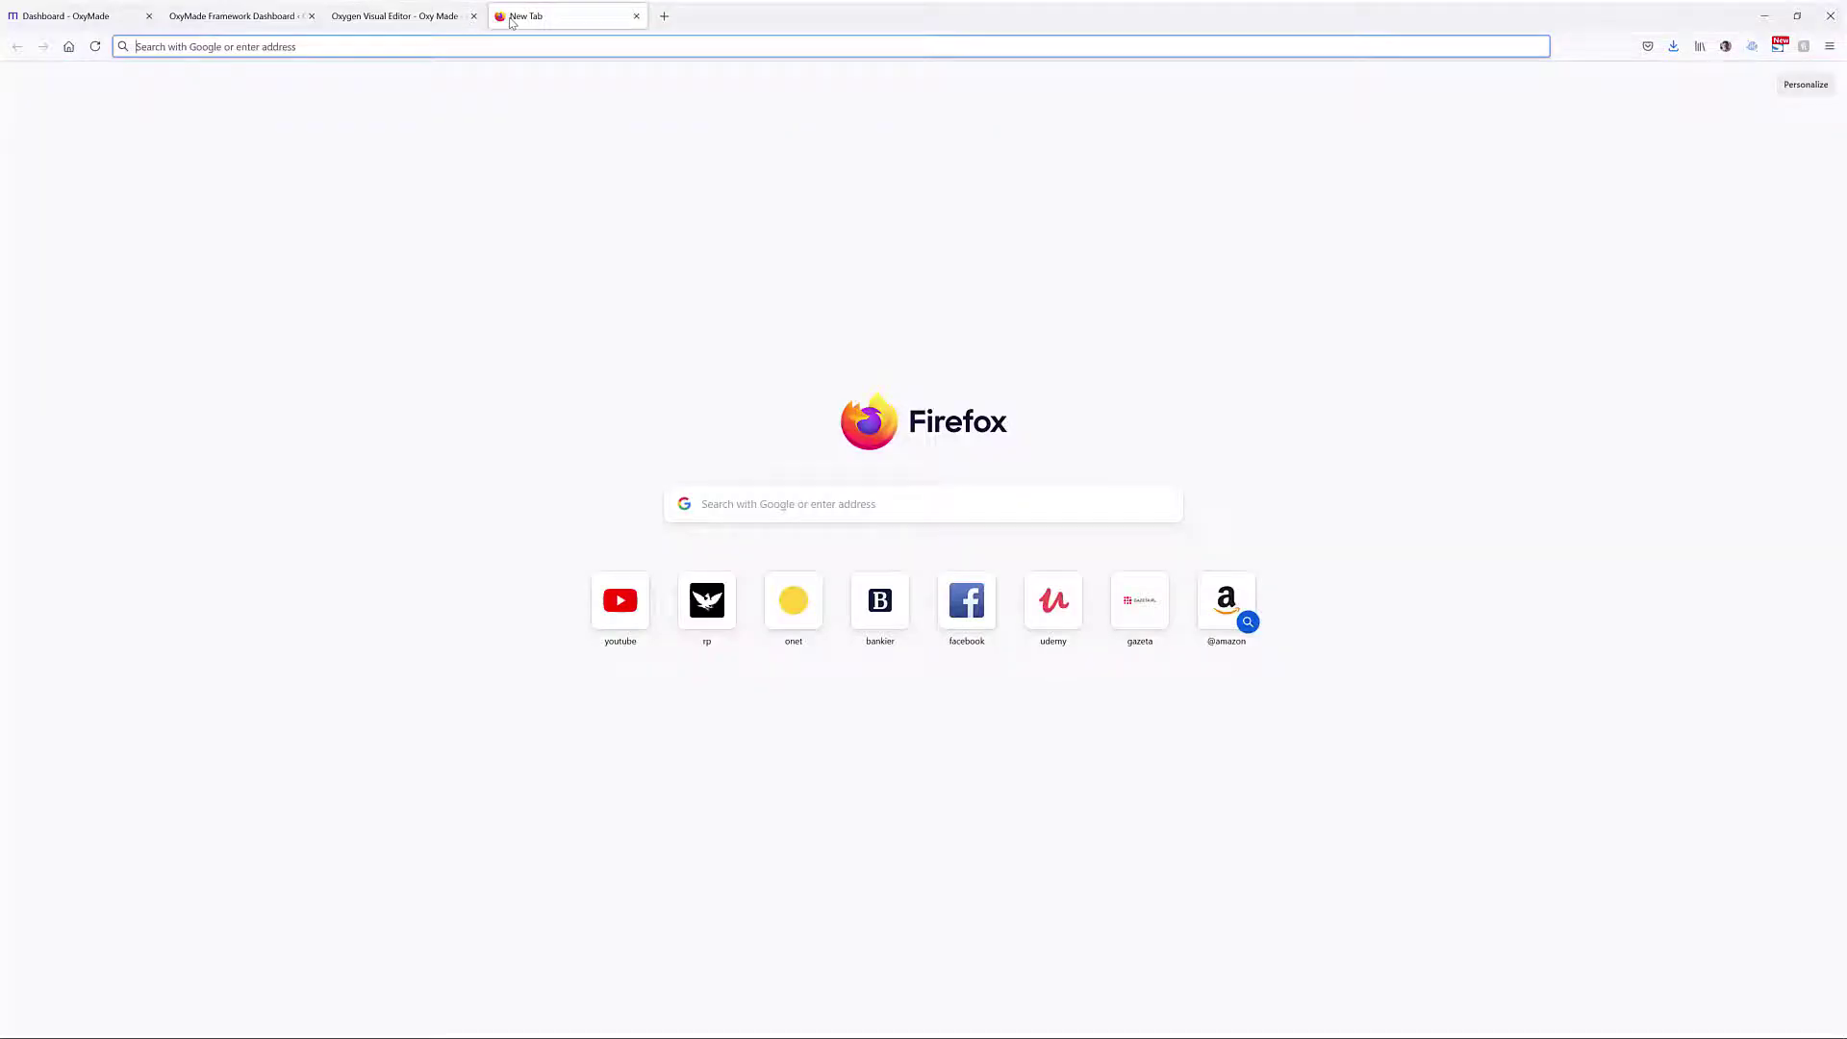
{"action": "type", "text": "https://megaset.oxymade.com/app"}
{"action": "key", "text": "Return"}
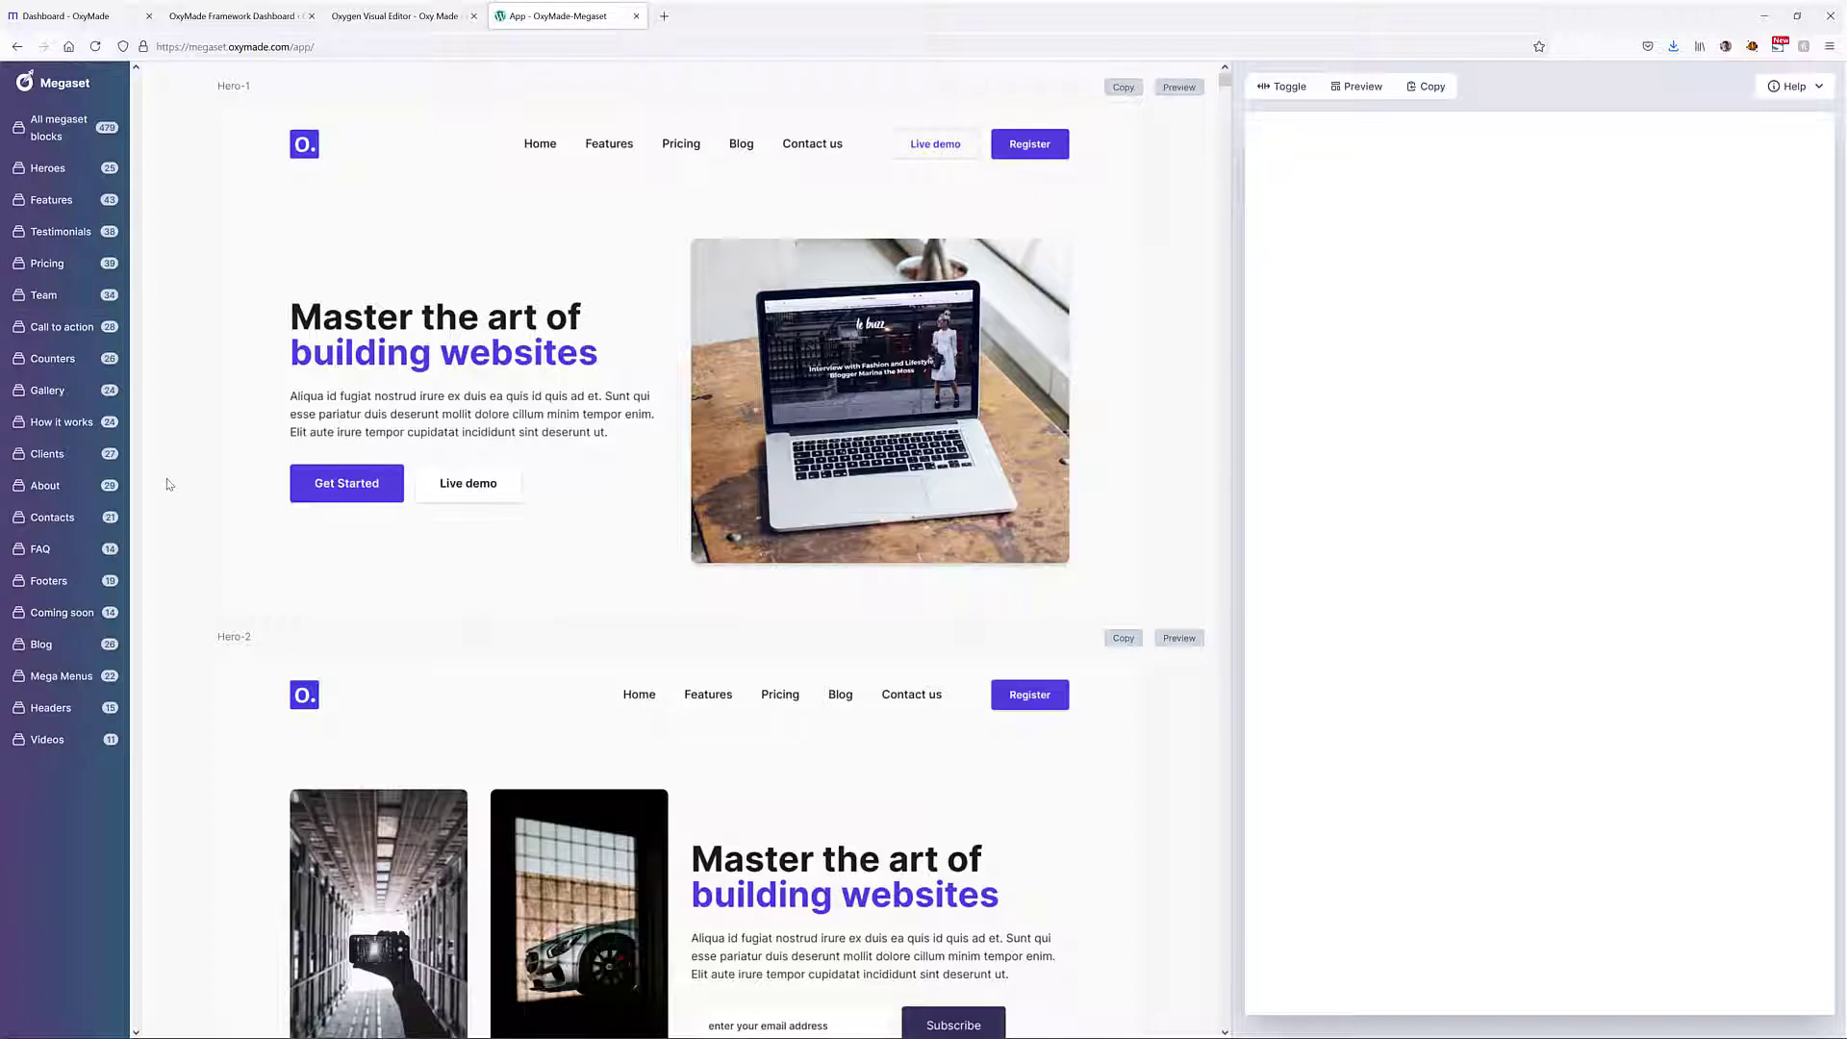
{"action": "left_click", "coordinate": [52, 679]}
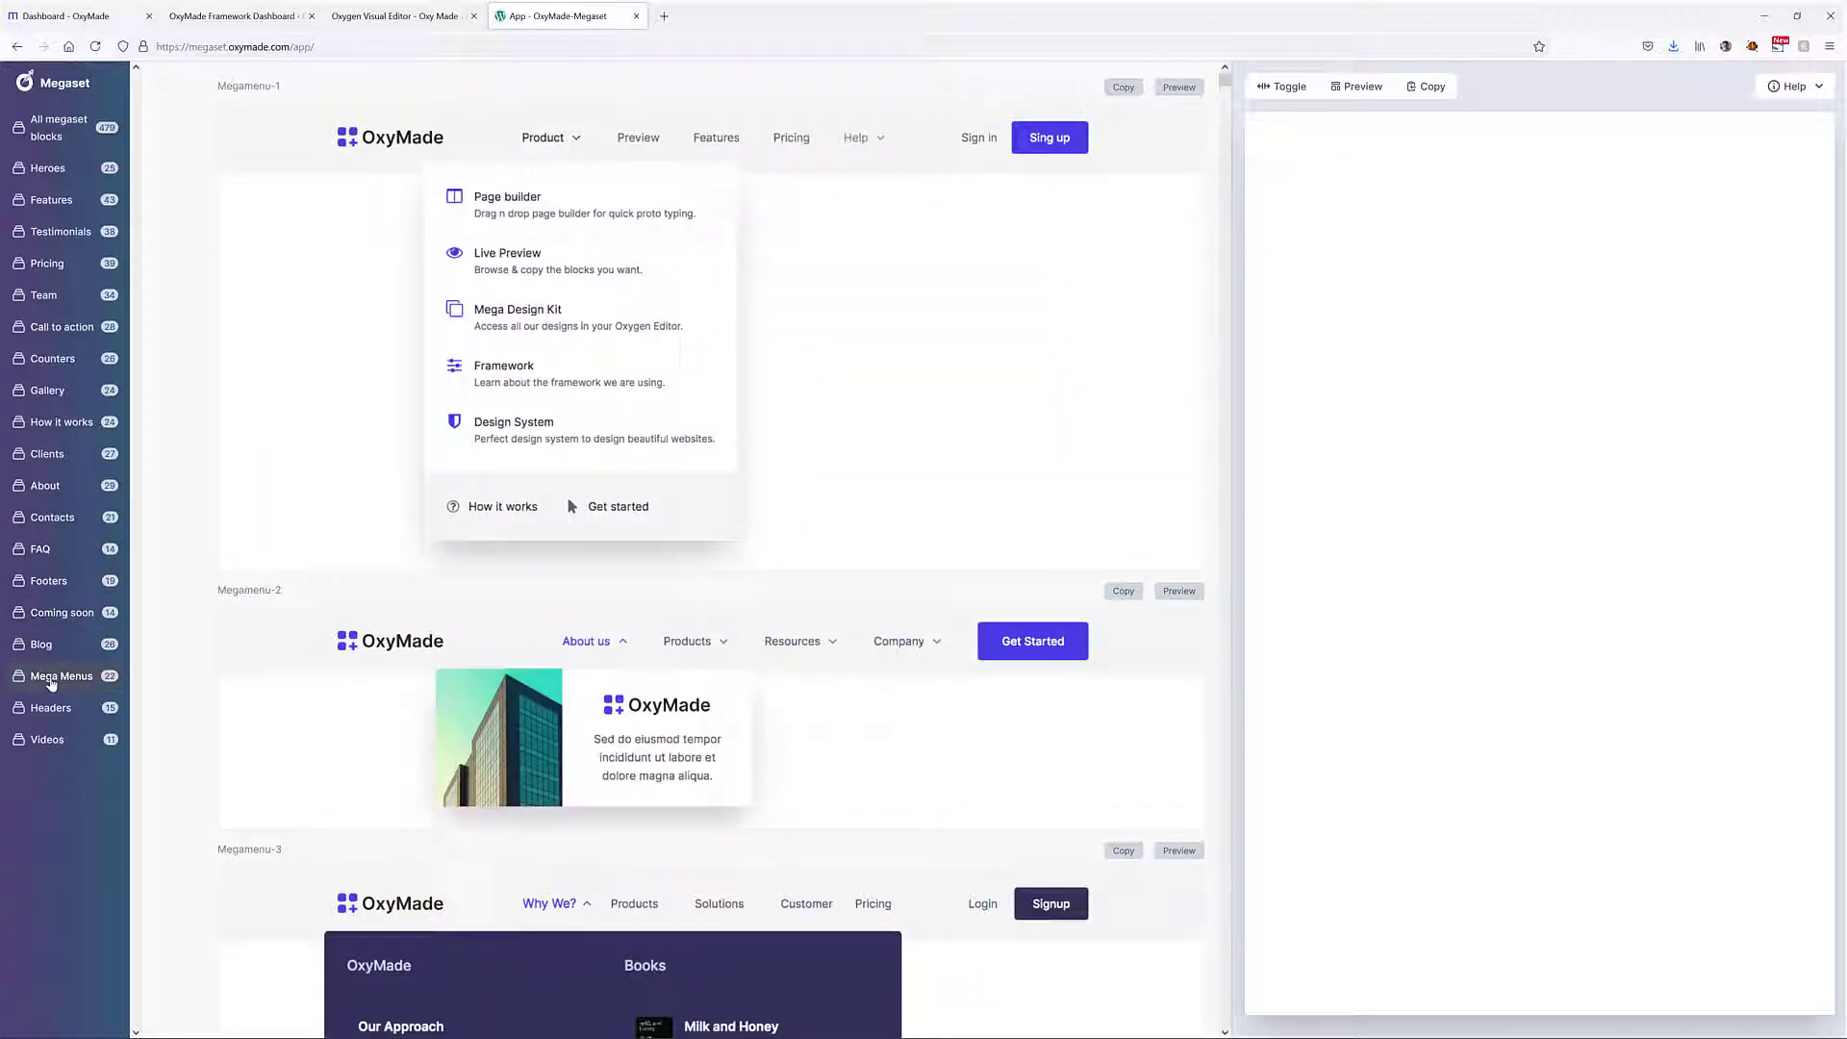
{"action": "left_click_drag", "start_coordinate": [302, 141], "coordinate": [1439, 164]}
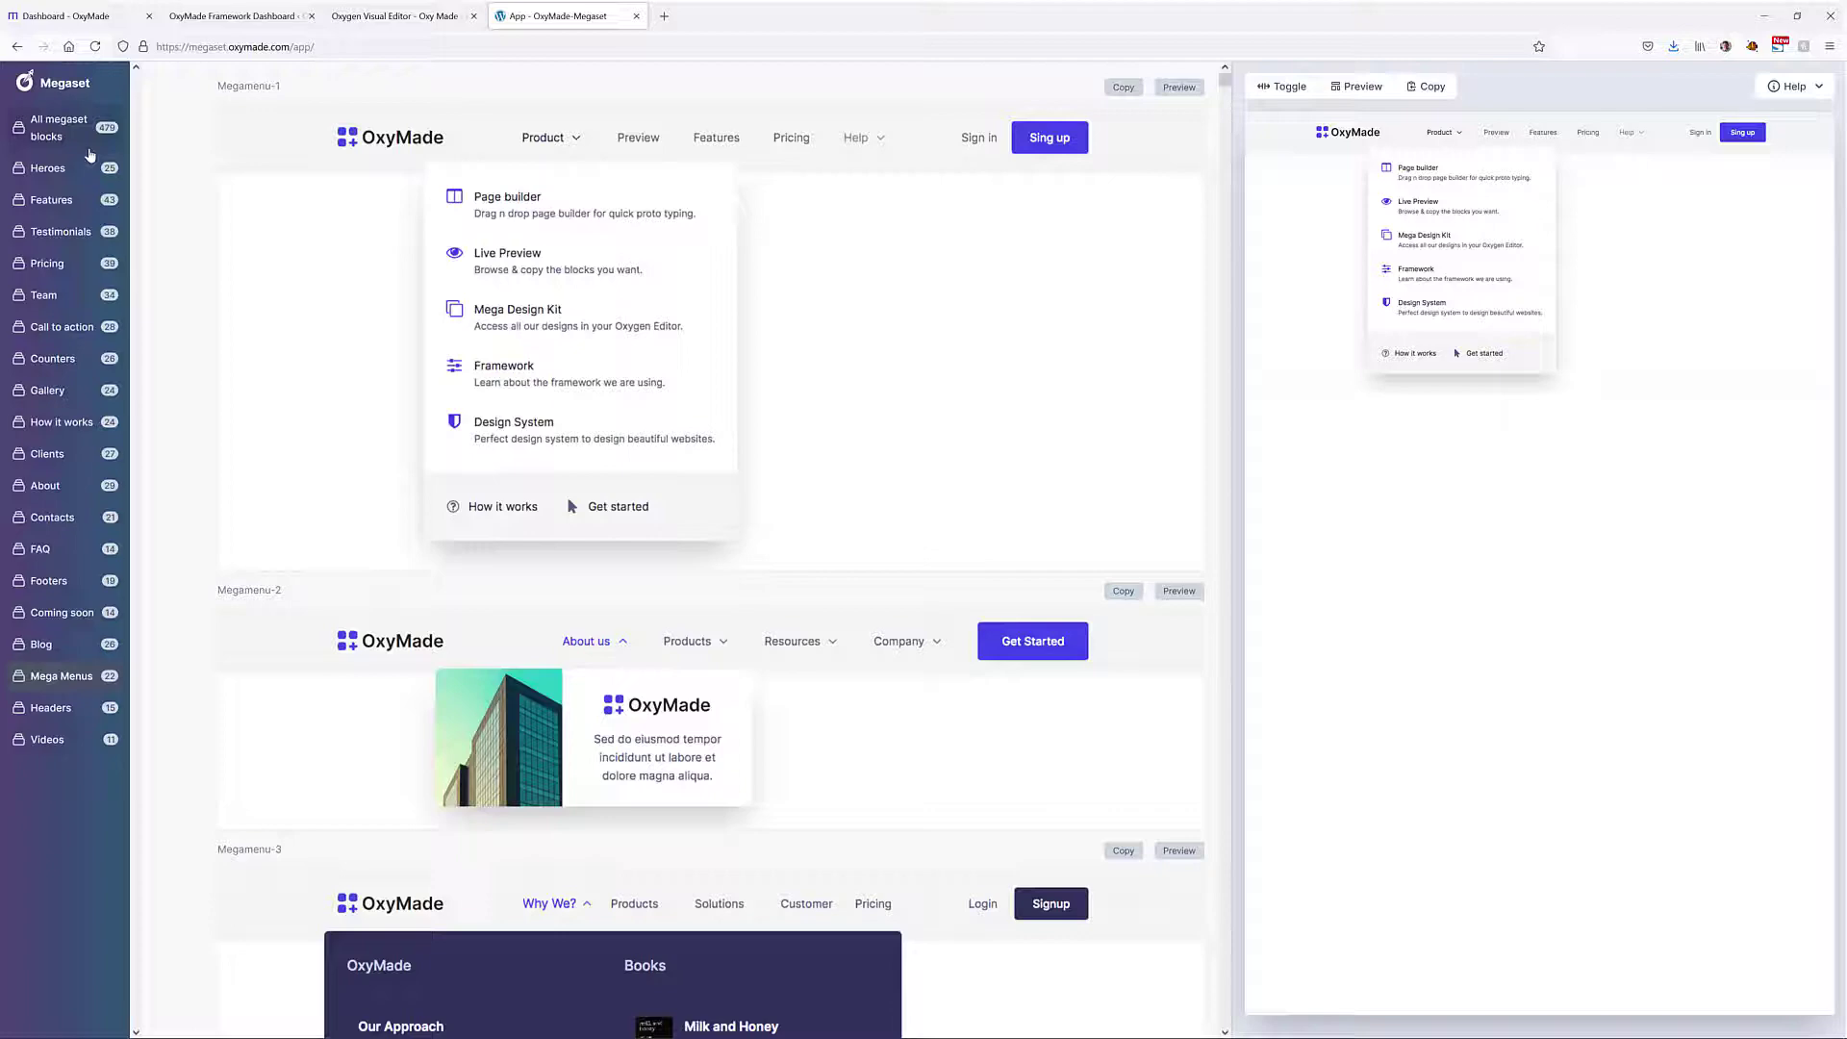
Add the Hero-3 block below Megamenu-1 in the builder
{"action": "left_click", "coordinate": [64, 167]}
{"action": "scroll", "coordinate": [478, 580], "scroll_direction": "down", "scroll_amount": 10}
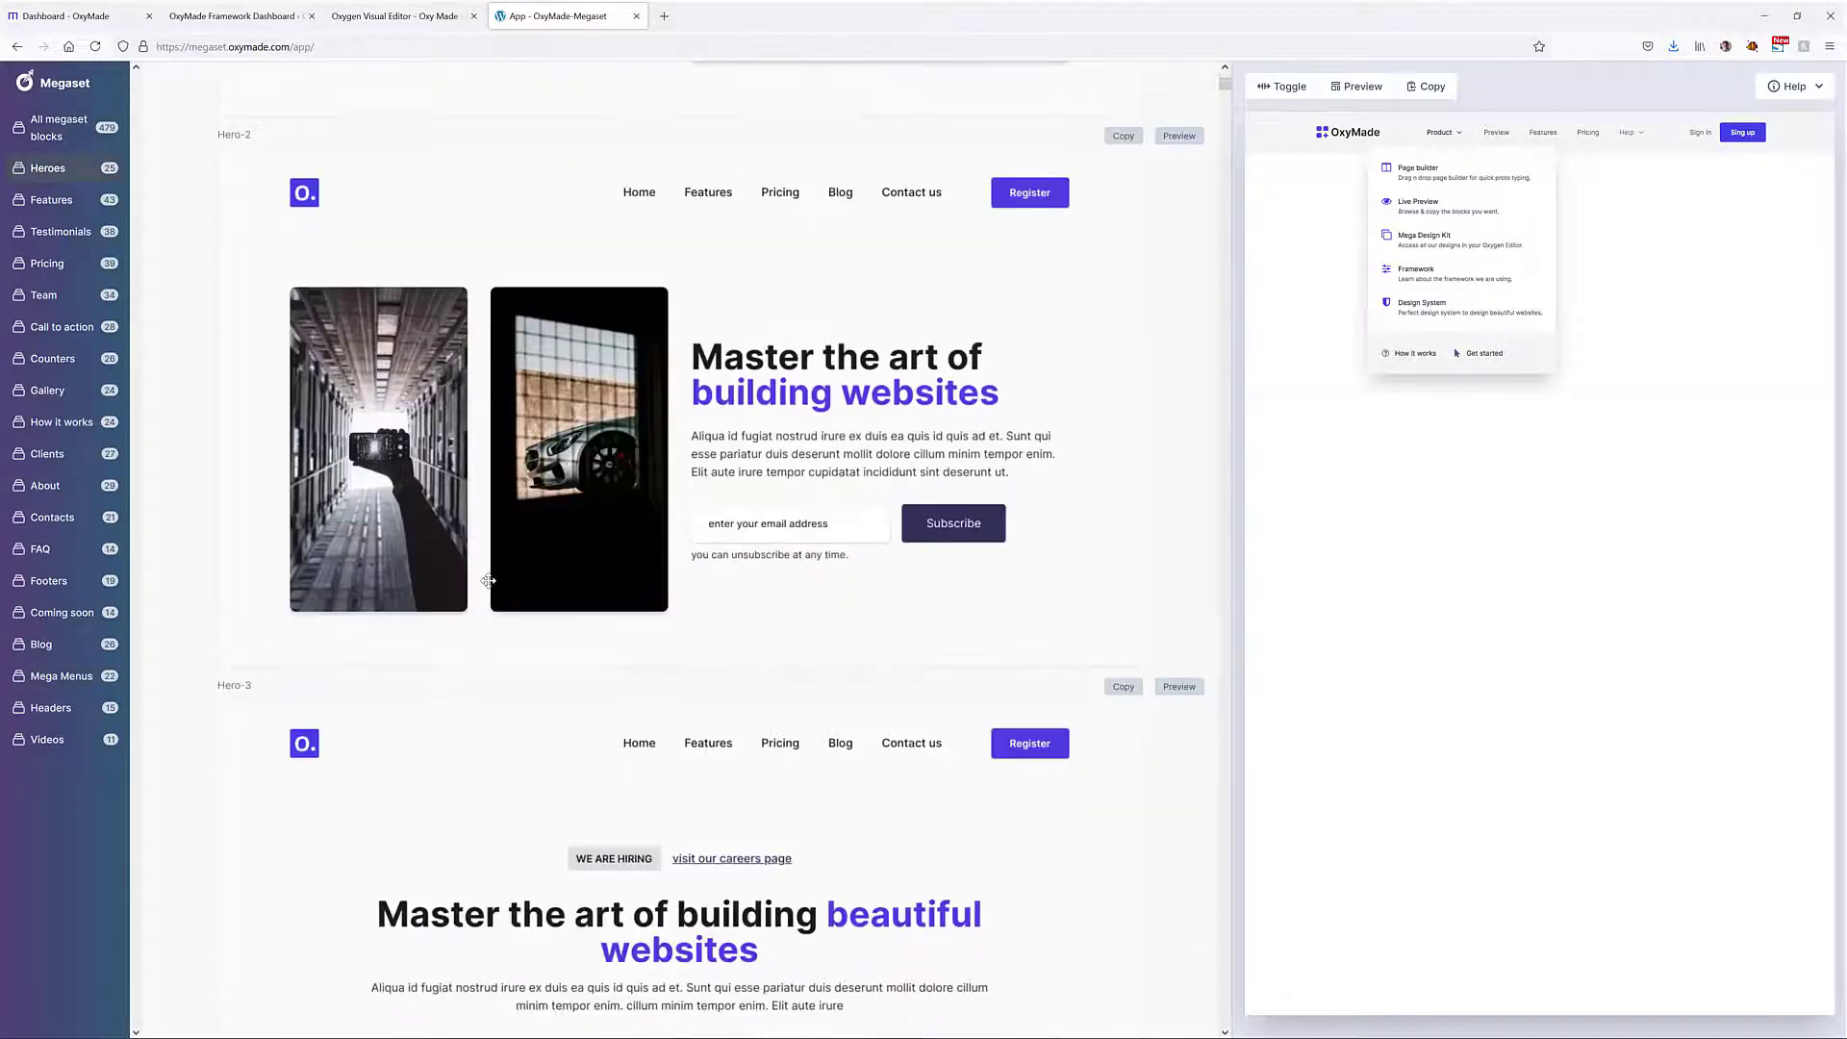
{"action": "scroll", "coordinate": [488, 582], "scroll_direction": "down", "scroll_amount": 5}
{"action": "scroll", "coordinate": [487, 582], "scroll_direction": "up", "scroll_amount": 6}
{"action": "scroll", "coordinate": [330, 404], "scroll_direction": "down", "scroll_amount": 1}
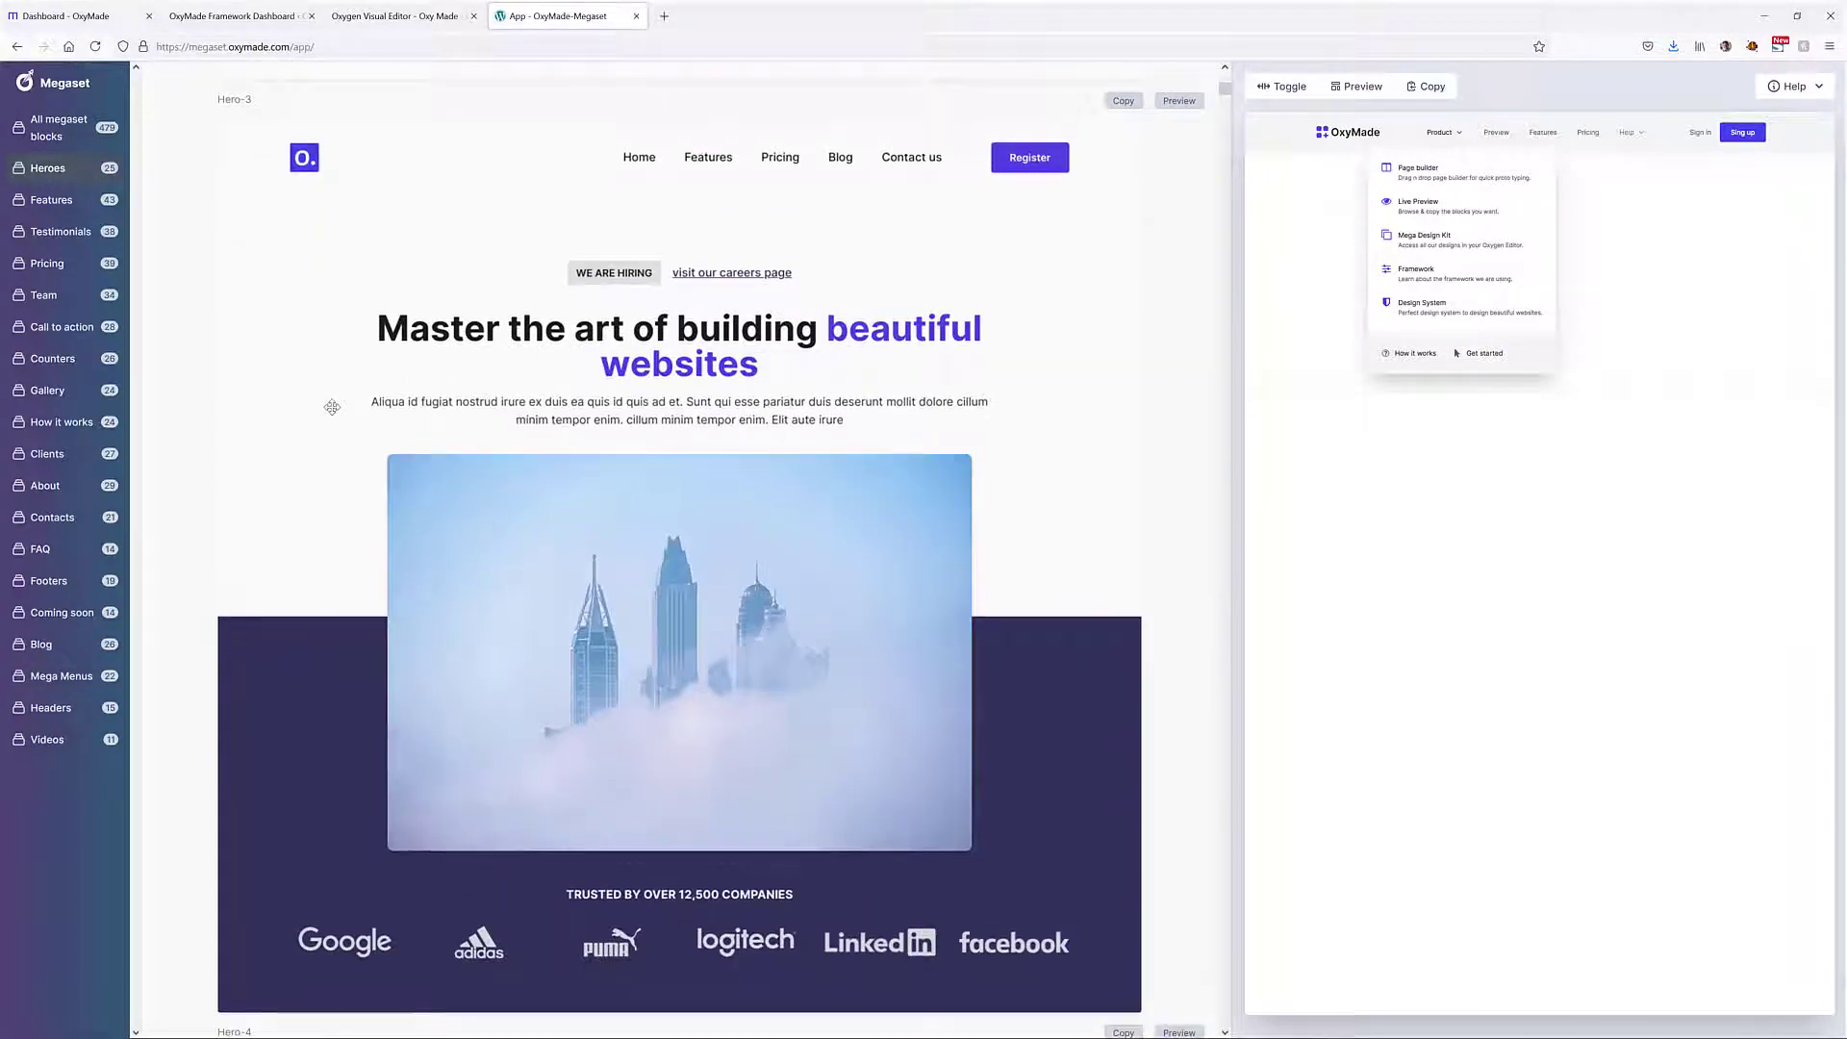
{"action": "left_click_drag", "start_coordinate": [330, 404], "coordinate": [1450, 628]}
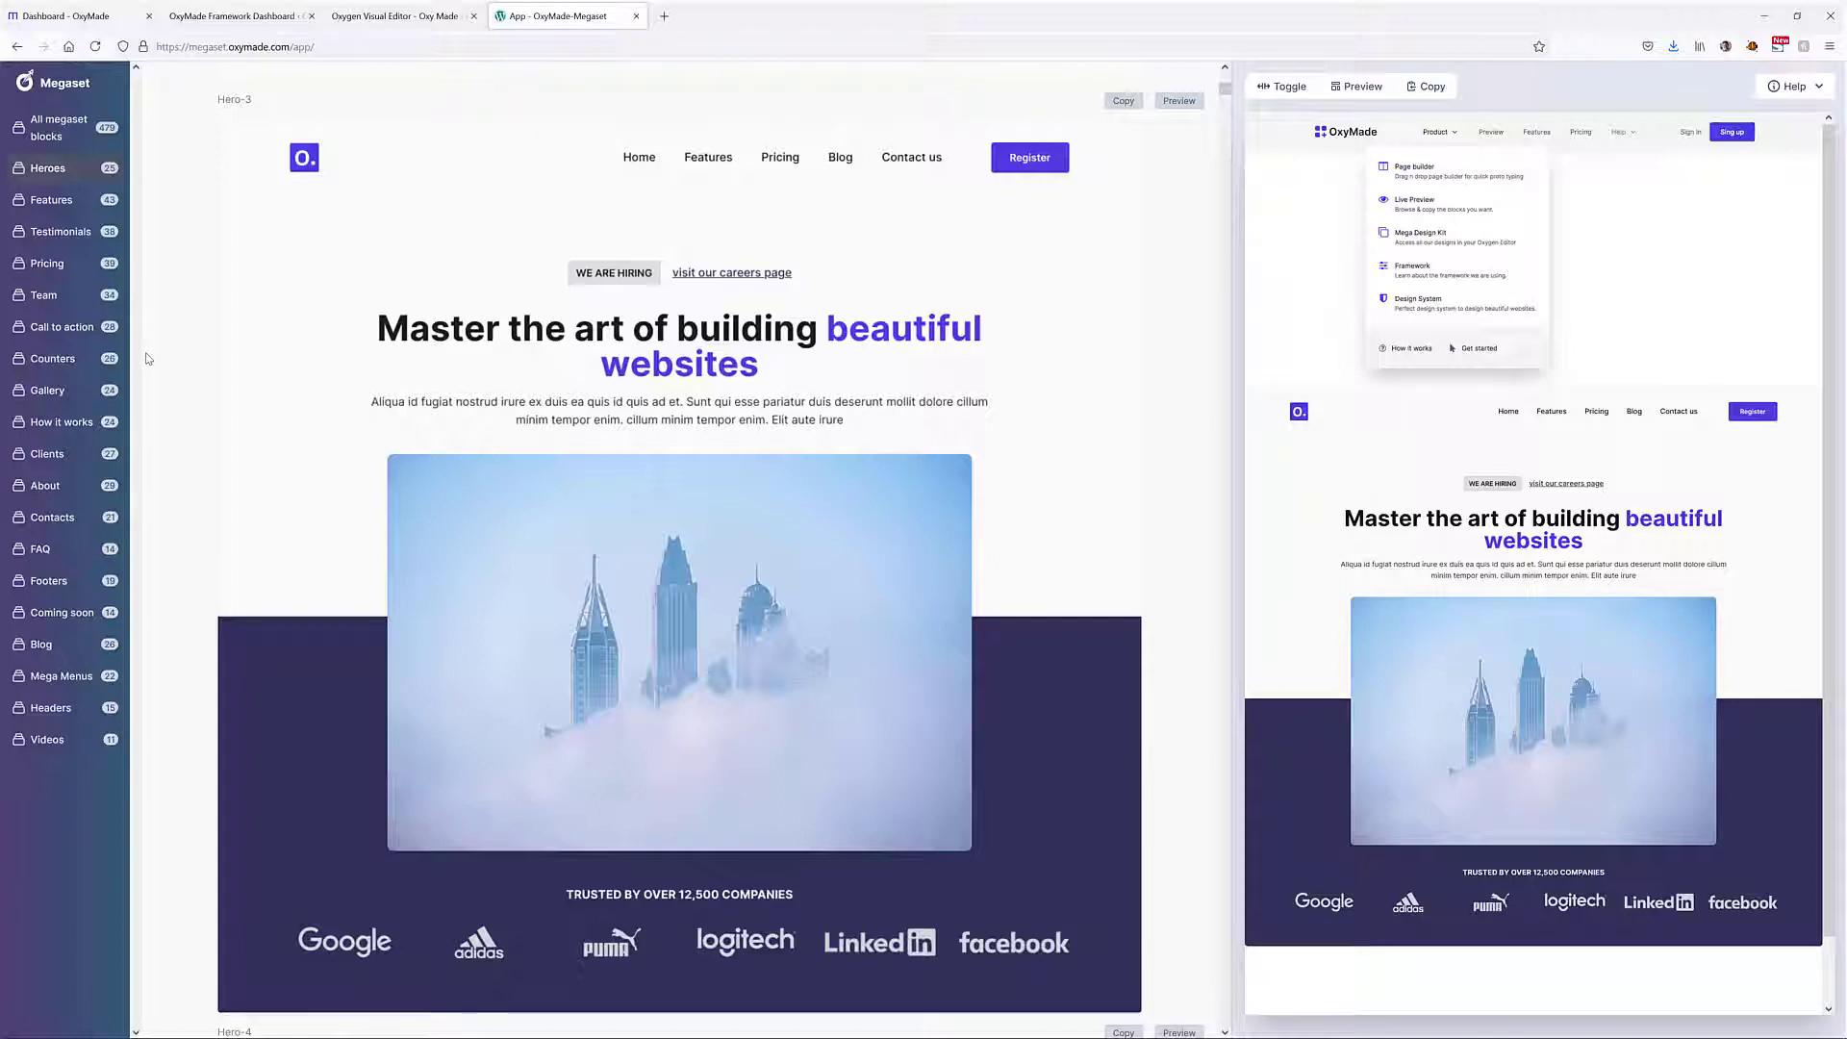
Add the Gallery-4 block to complete the stacked page
{"action": "left_click", "coordinate": [44, 392]}
{"action": "scroll", "coordinate": [143, 449], "scroll_direction": "down", "scroll_amount": 5}
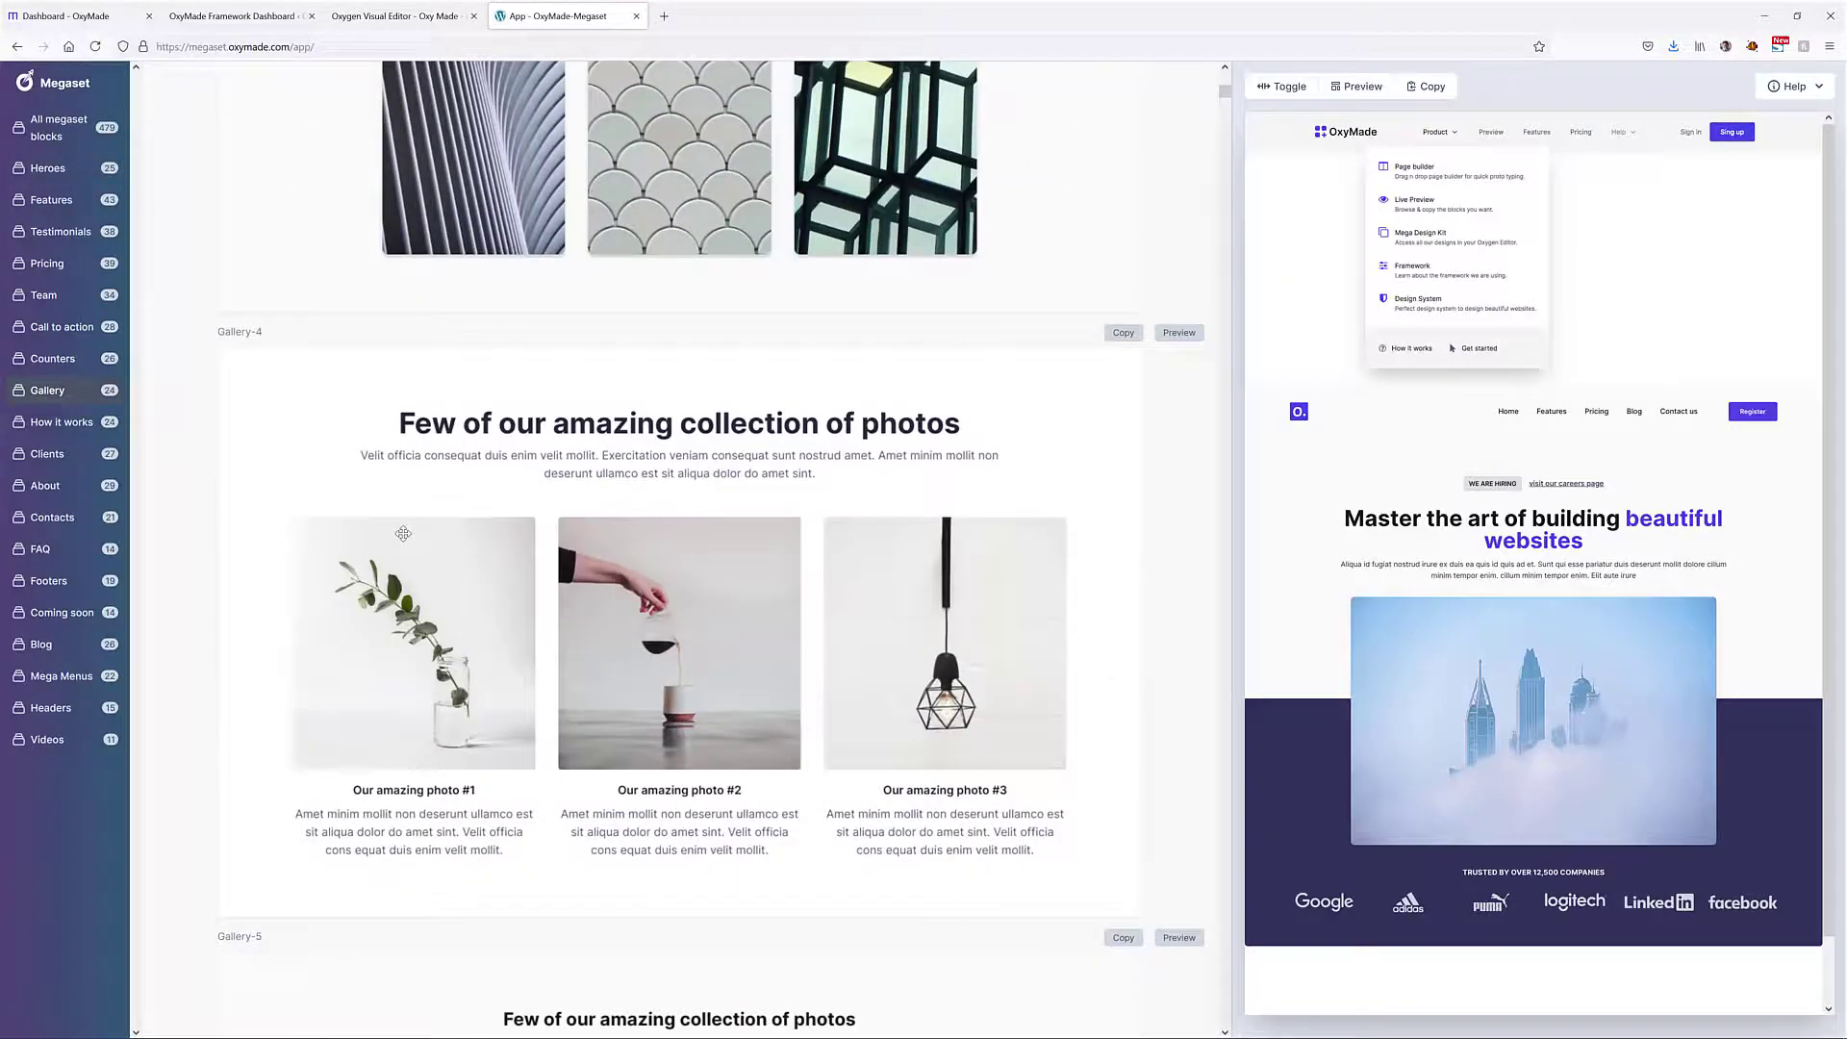
{"action": "left_click_drag", "start_coordinate": [242, 339], "coordinate": [1338, 968]}
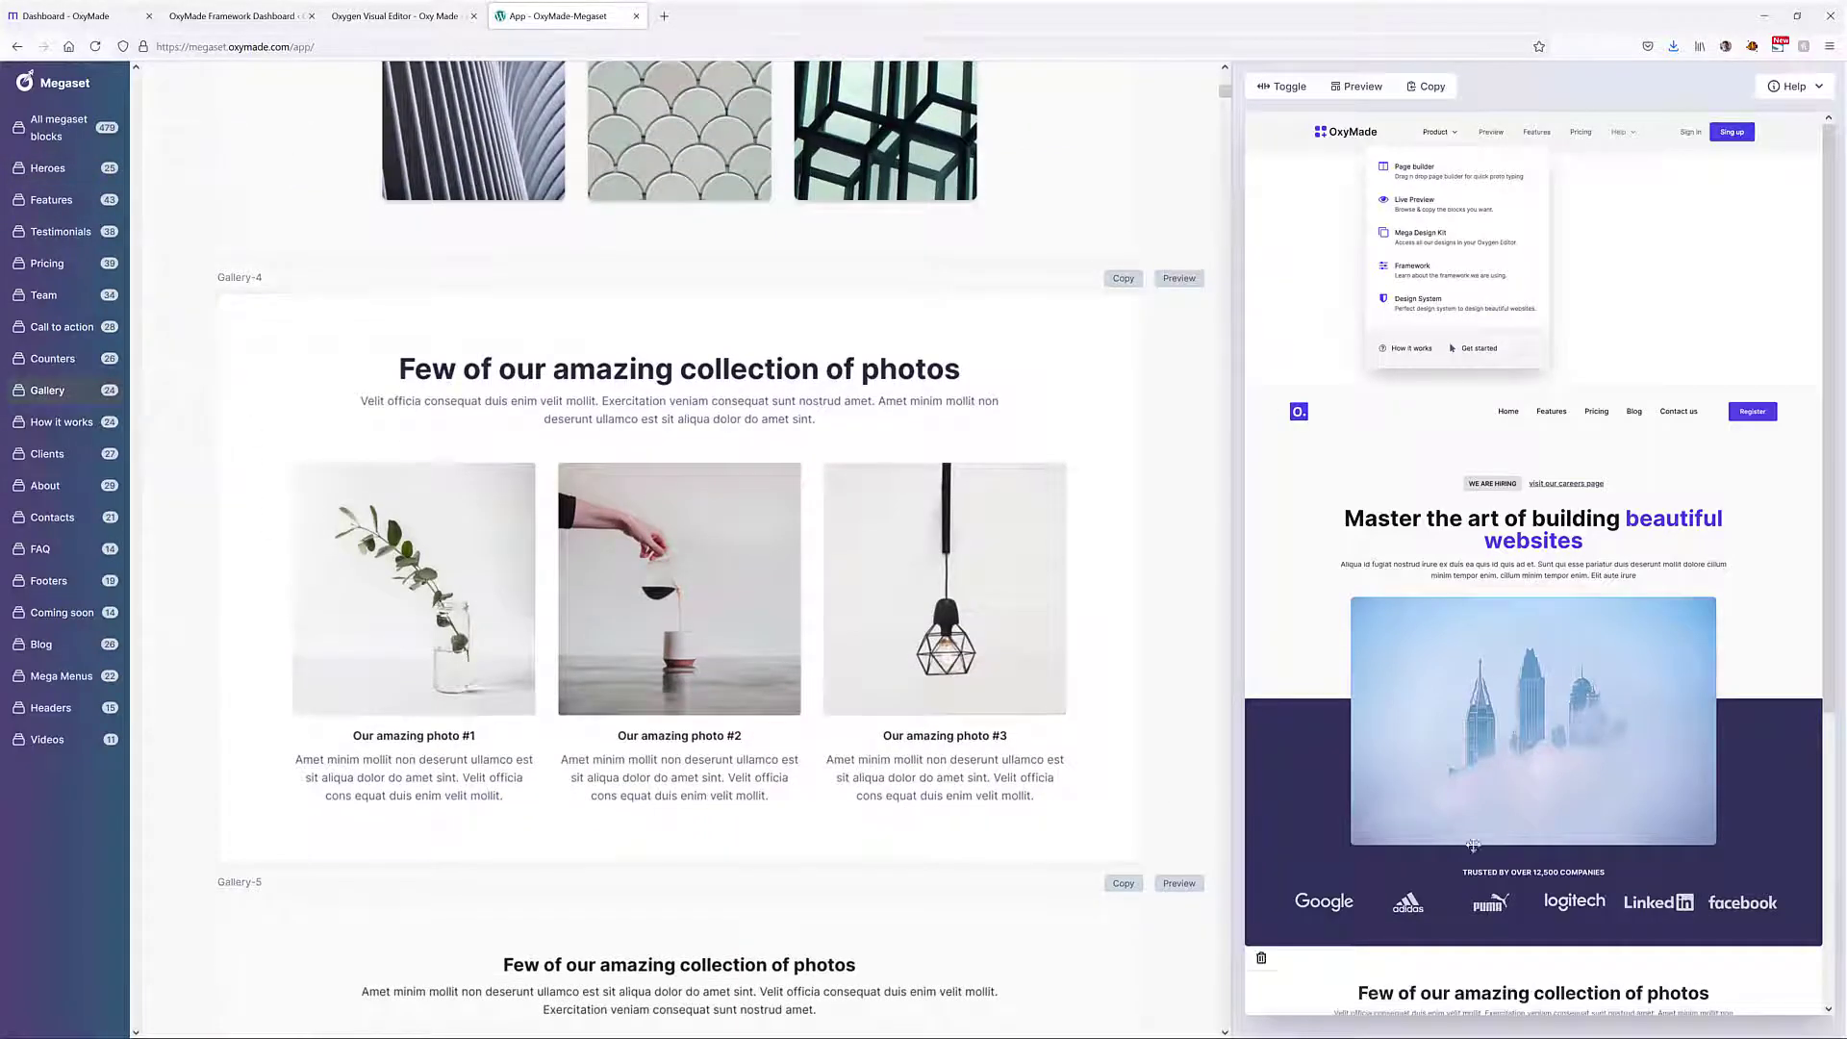
{"action": "scroll", "coordinate": [1501, 789], "scroll_direction": "down", "scroll_amount": 4}
{"action": "scroll", "coordinate": [1539, 736], "scroll_direction": "up", "scroll_amount": 4}
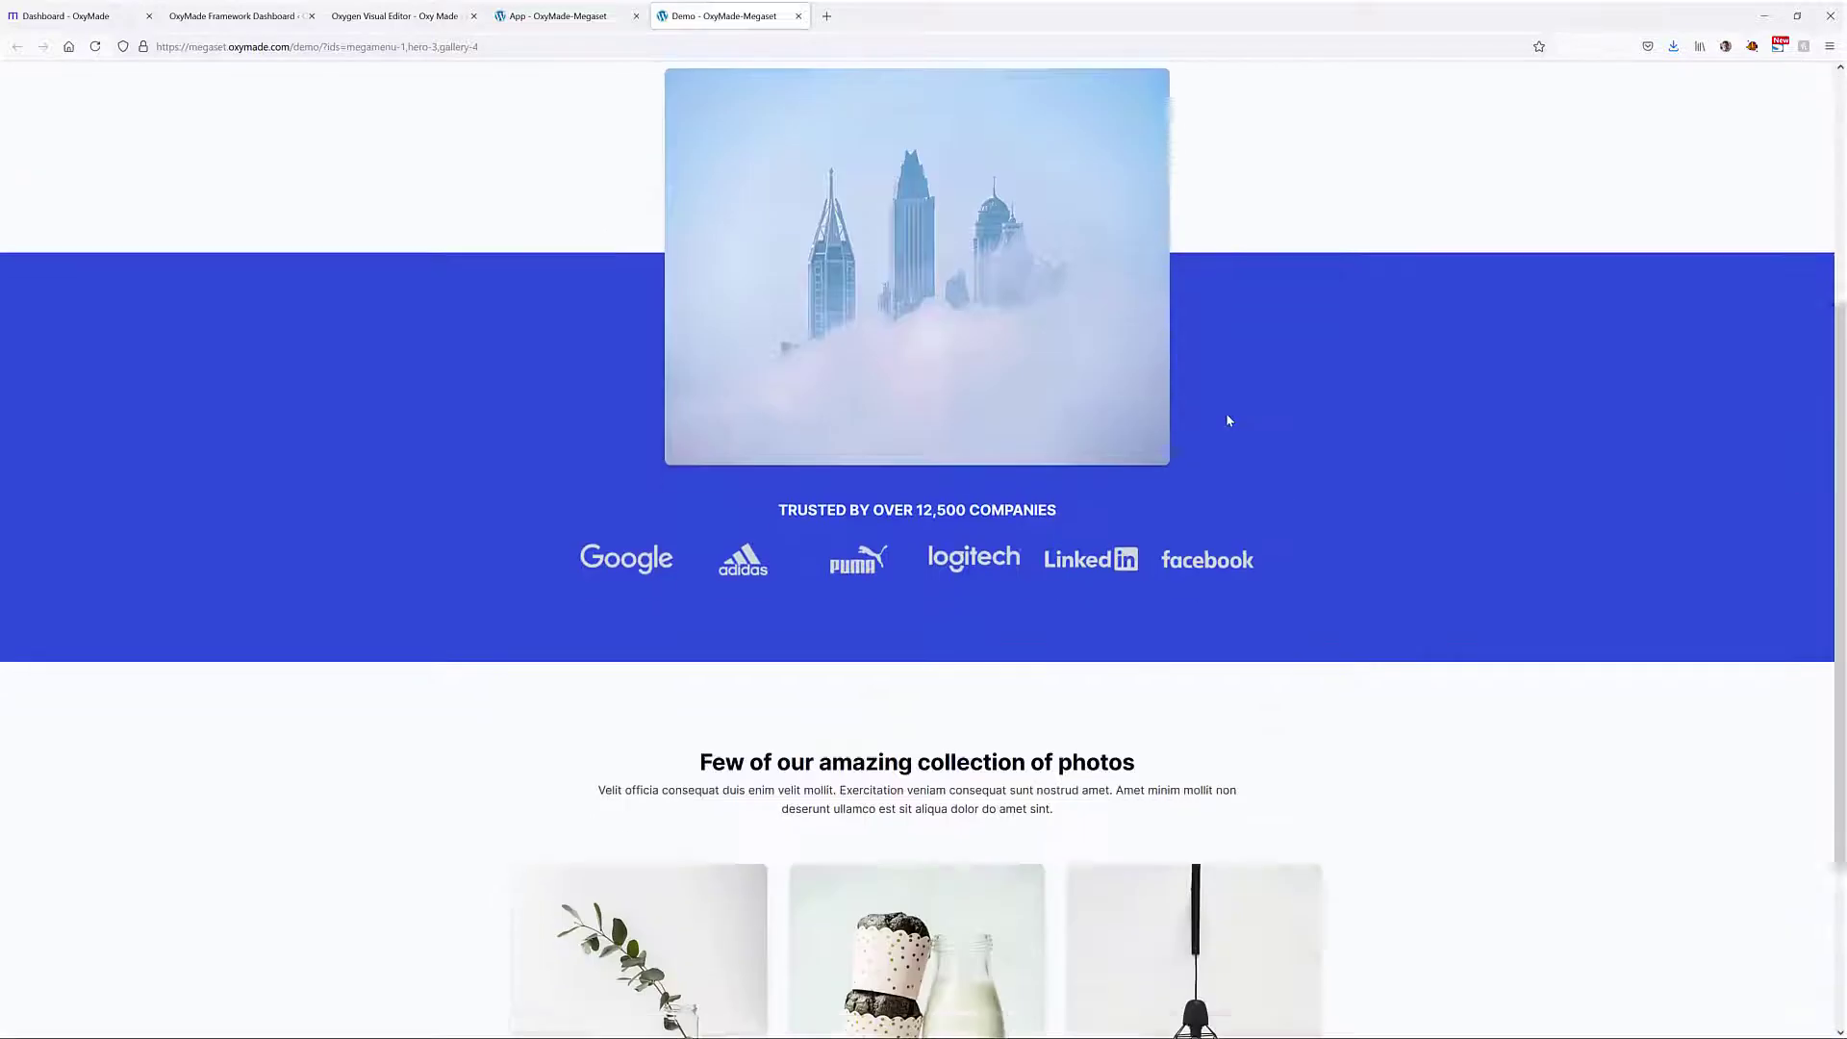
{"action": "scroll", "coordinate": [1225, 413], "scroll_direction": "up", "scroll_amount": 5}
{"action": "mouse_move", "coordinate": [776, 96]}
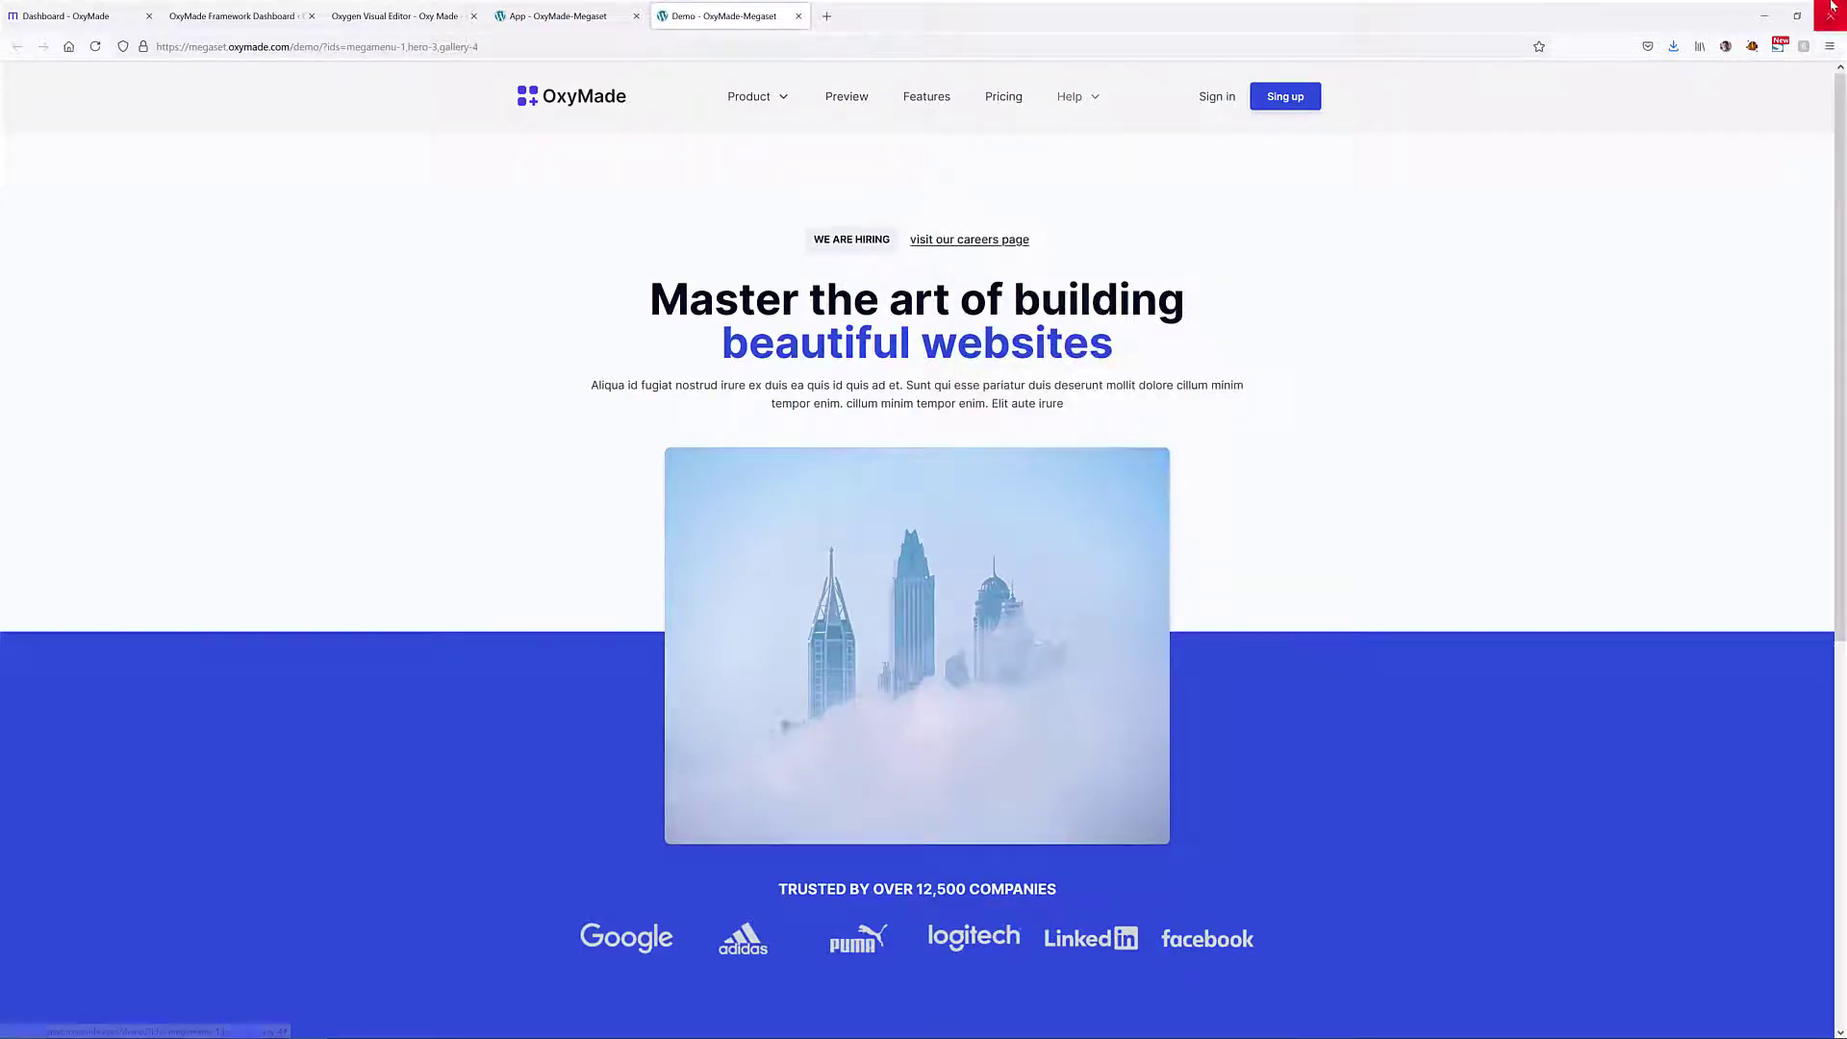
{"action": "left_click", "coordinate": [1765, 16]}
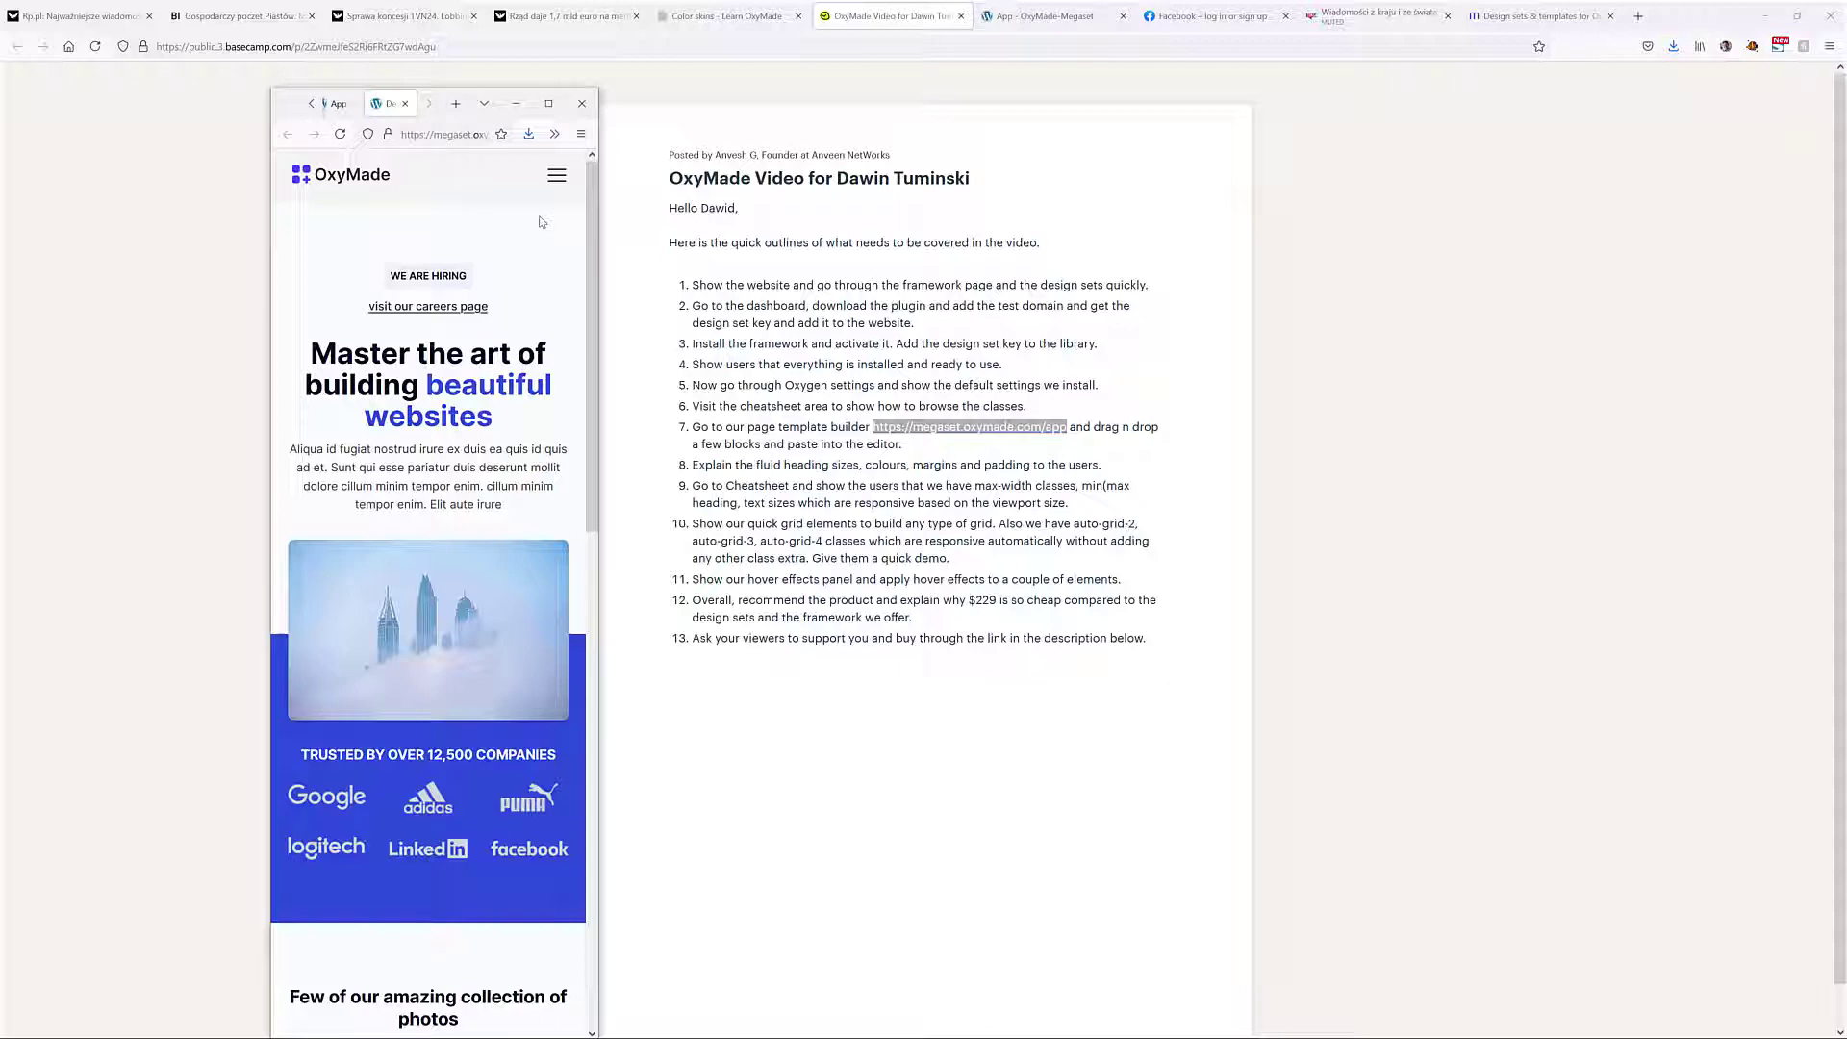
{"action": "left_click", "coordinate": [556, 180]}
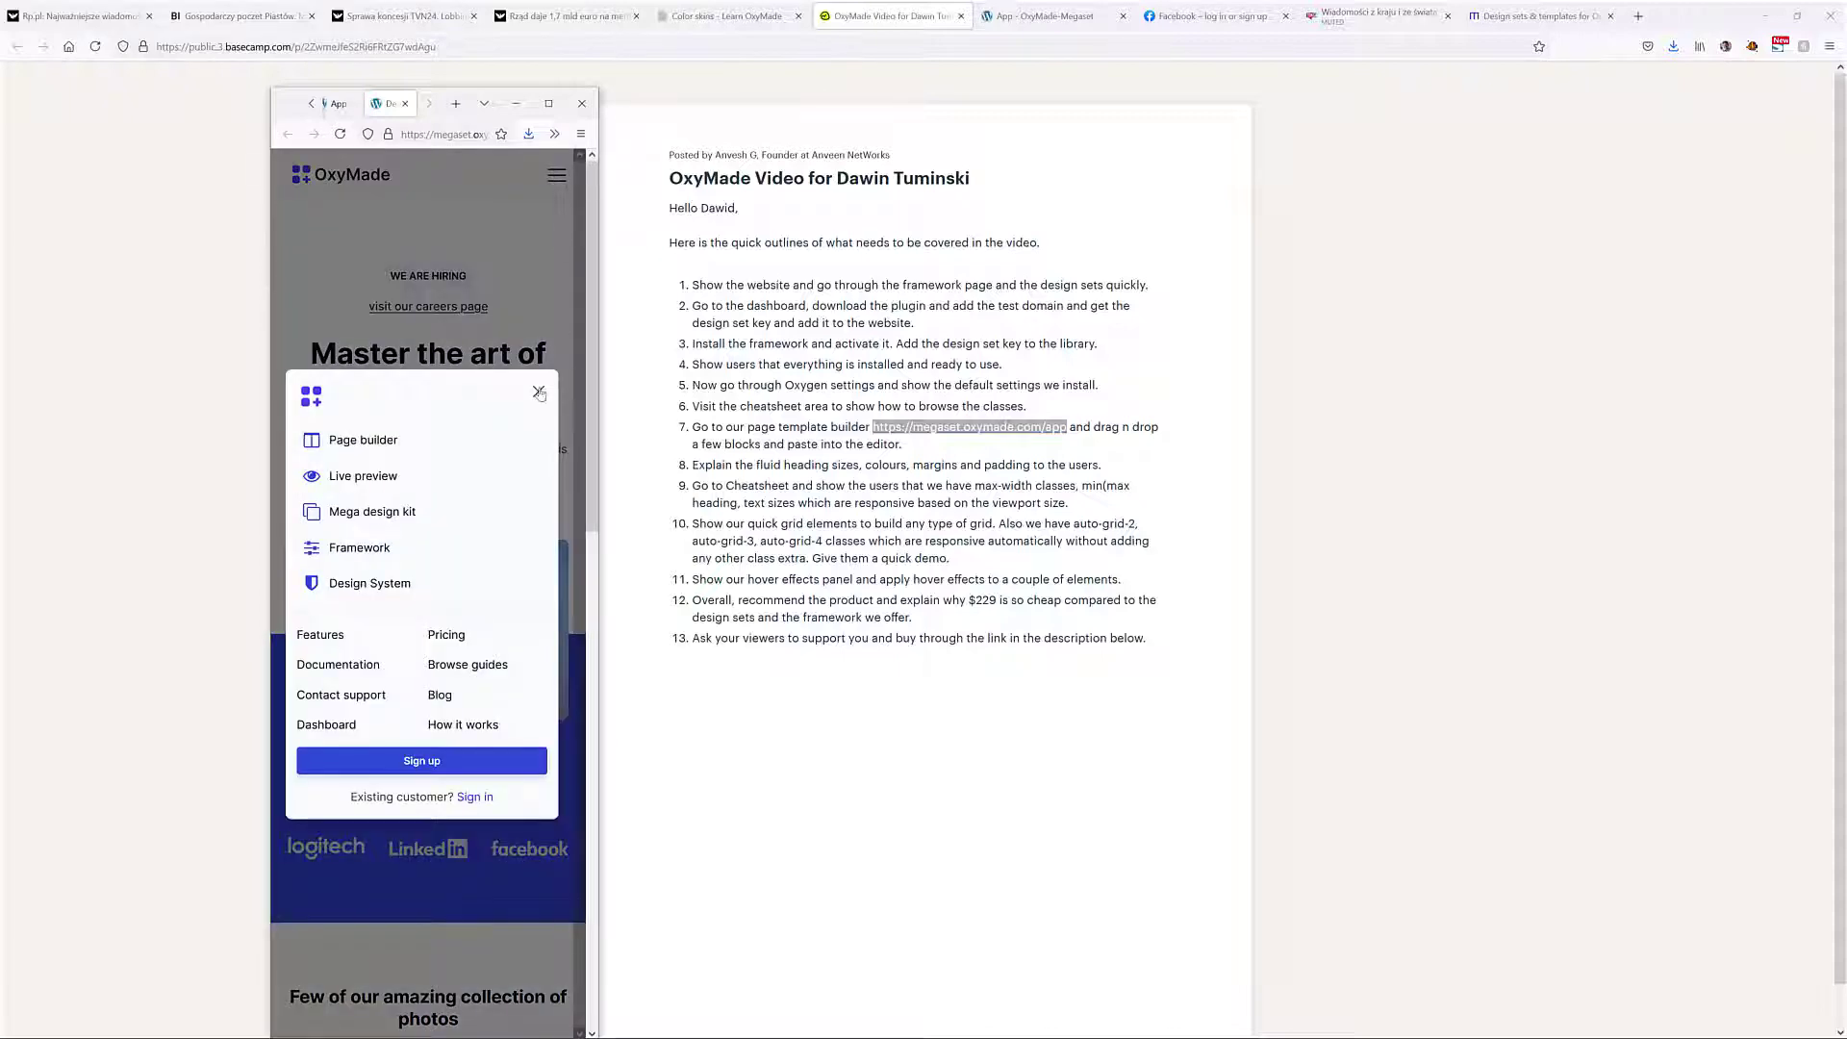
{"action": "left_click", "coordinate": [539, 393]}
{"action": "left_click", "coordinate": [548, 103]}
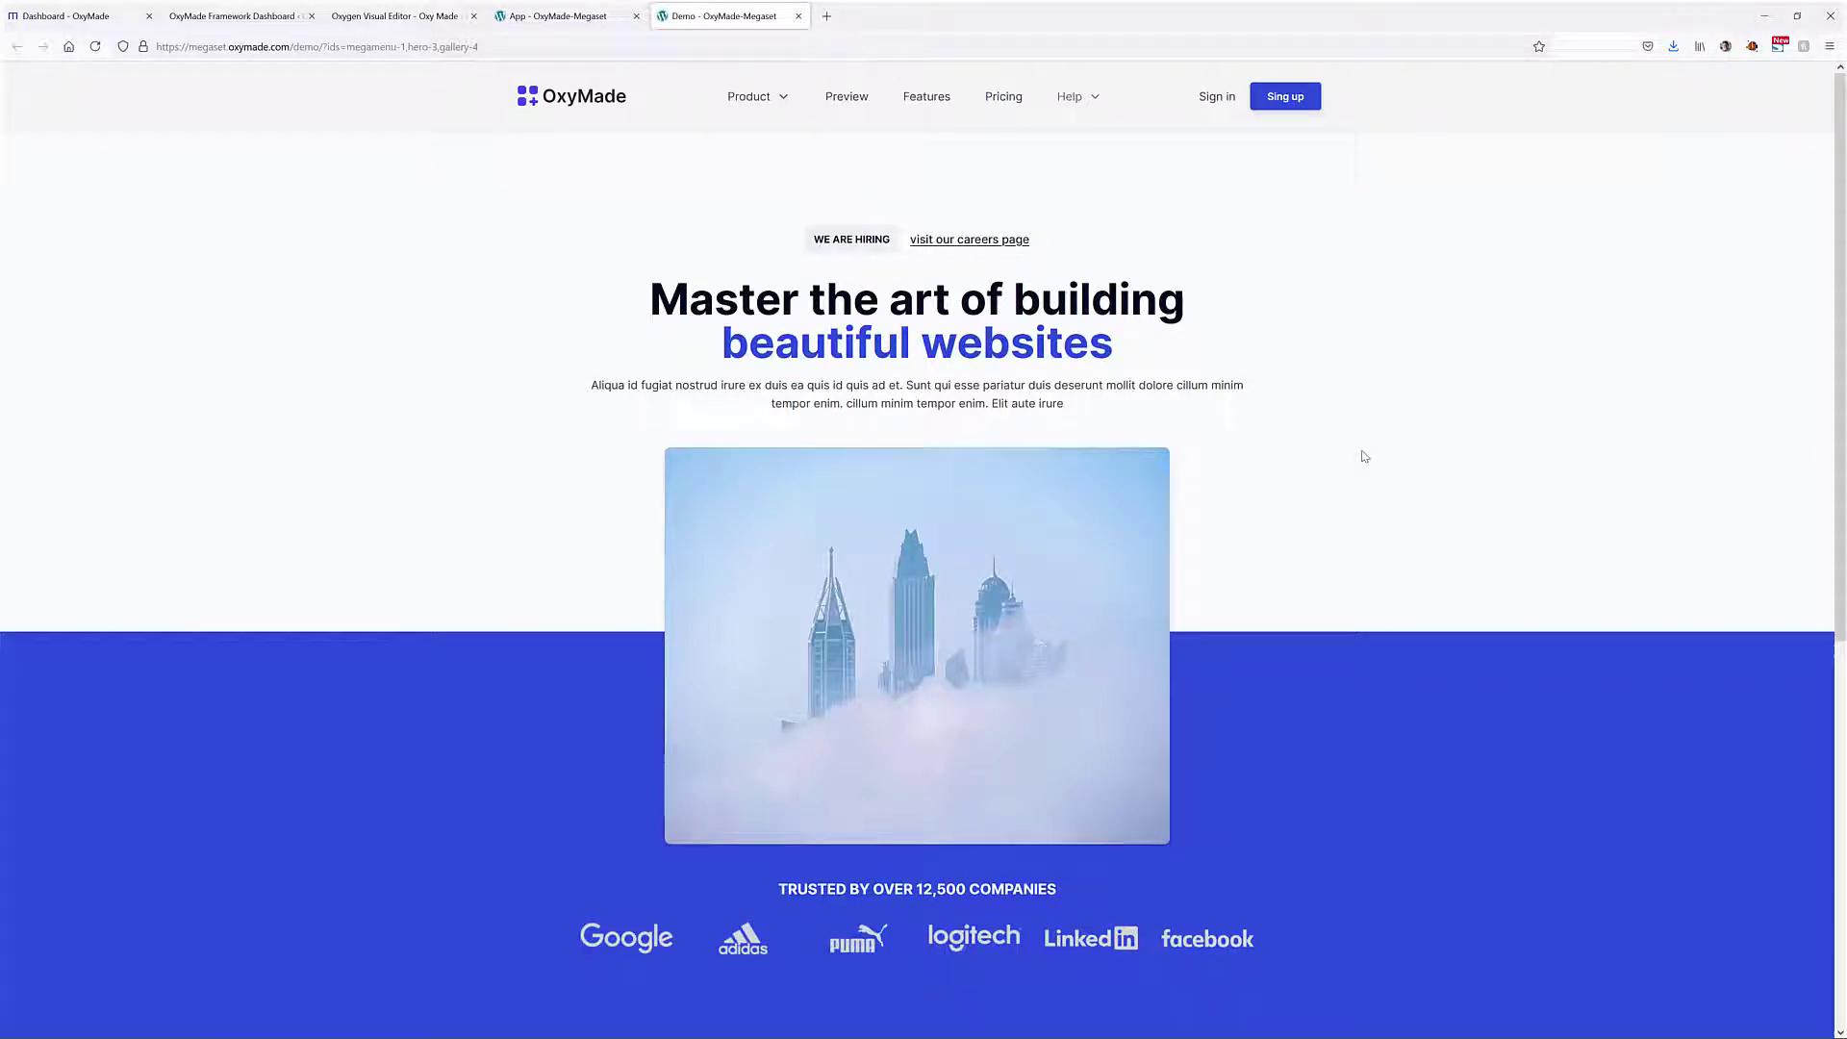
Open the OxyMade Cheatsheet from the Megaset app's Help menu
{"action": "key", "text": "ctrl+Page_Up"}
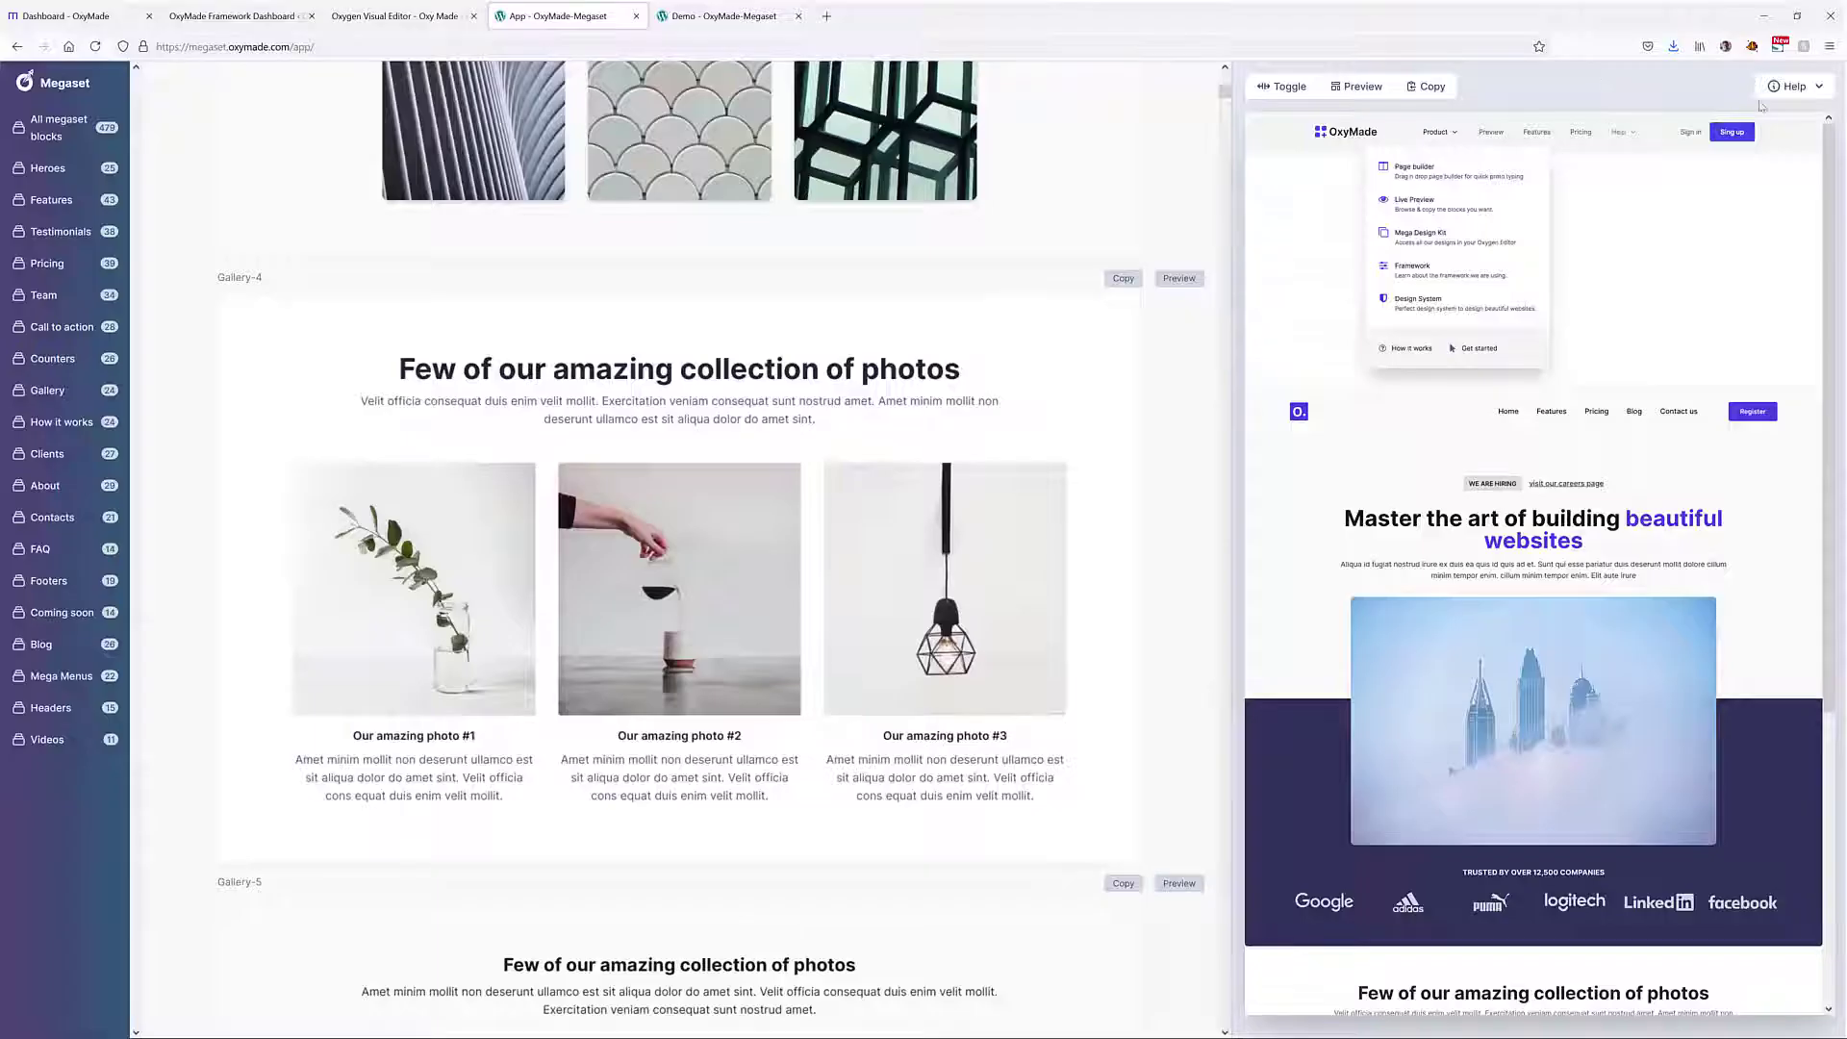
{"action": "left_click", "coordinate": [1794, 87]}
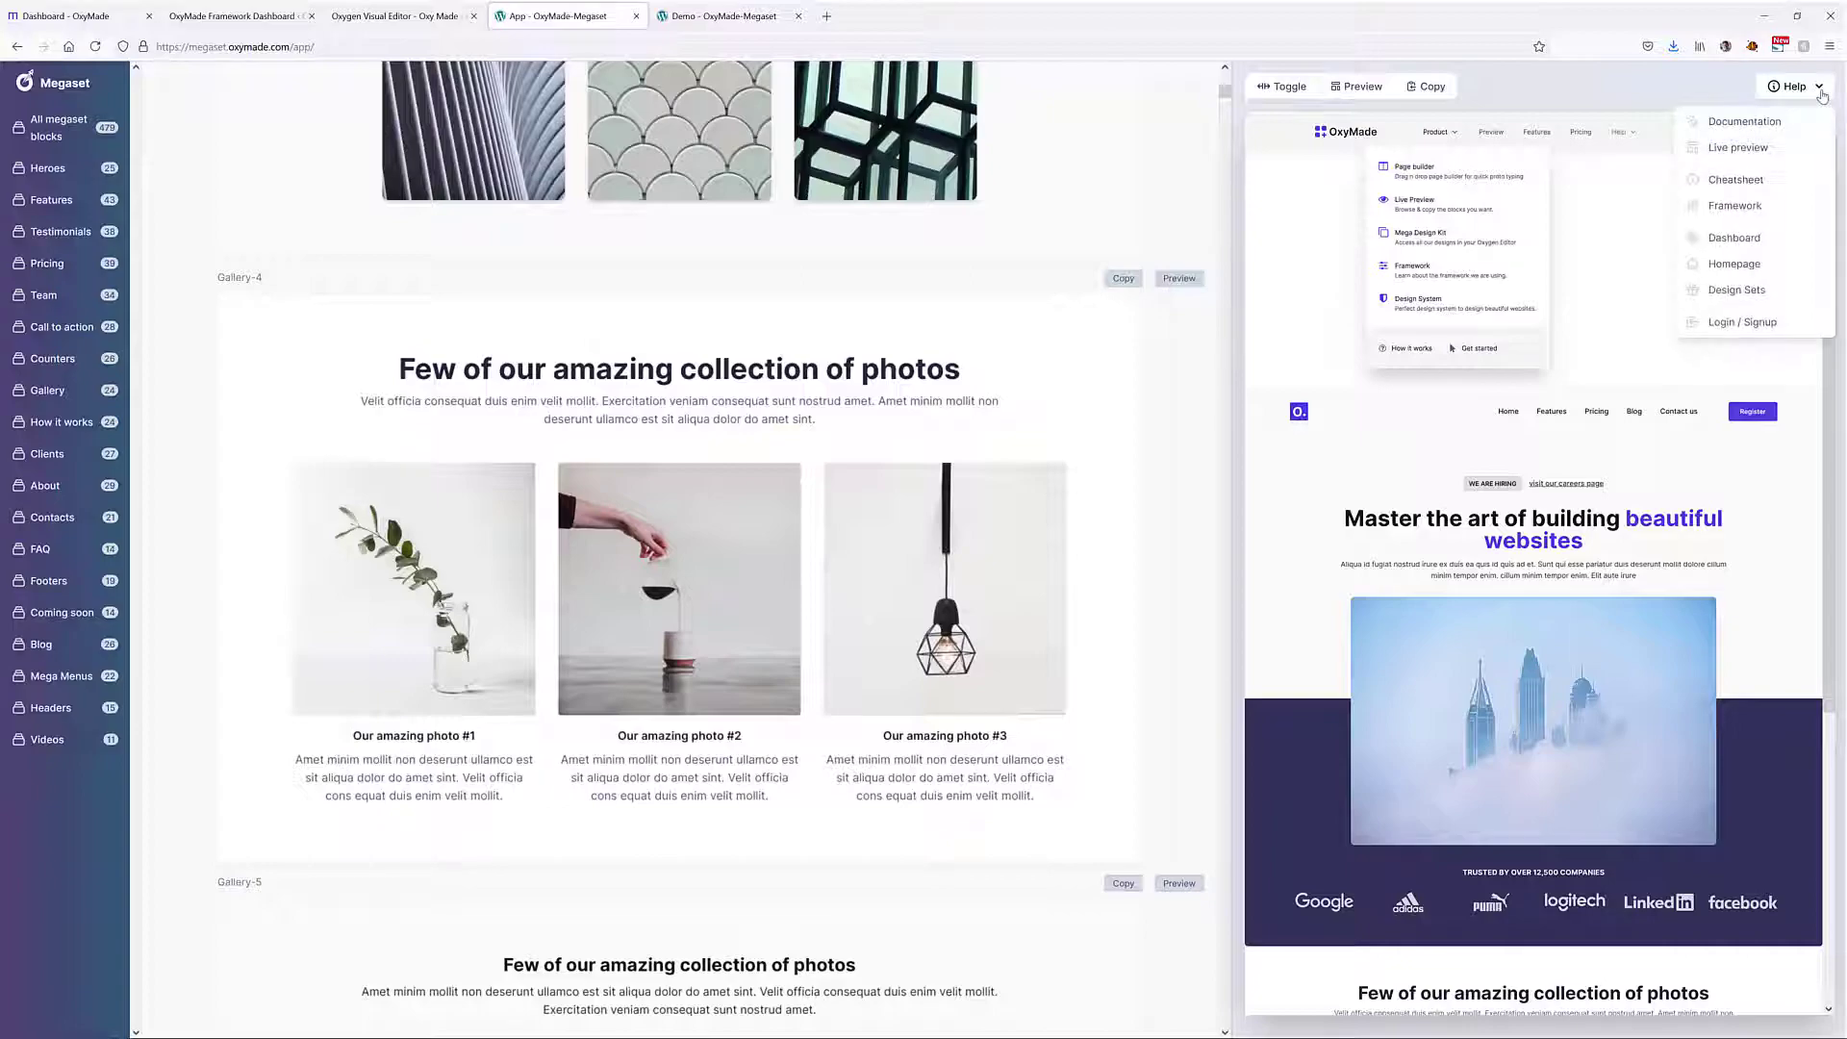
{"action": "left_click", "coordinate": [1737, 181]}
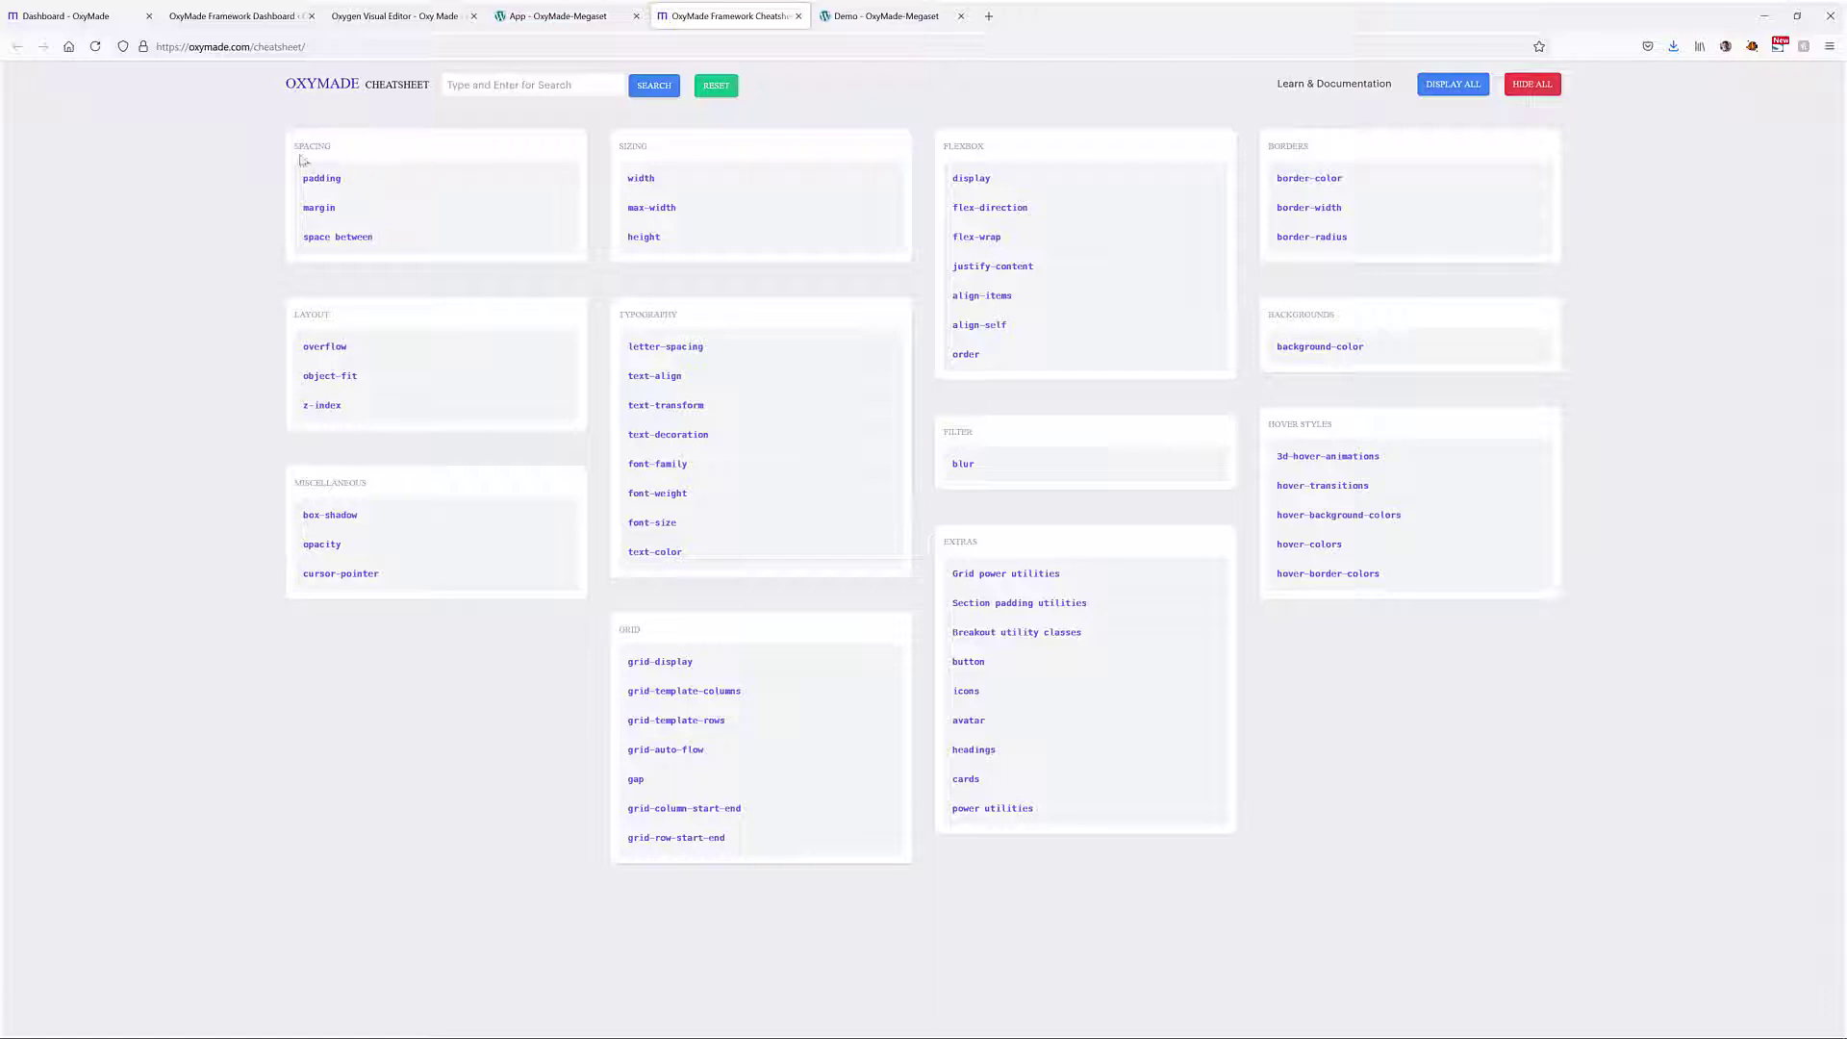
Expand the padding, margin and width class tables, then return to the Oxygen editor
{"action": "left_click", "coordinate": [387, 180]}
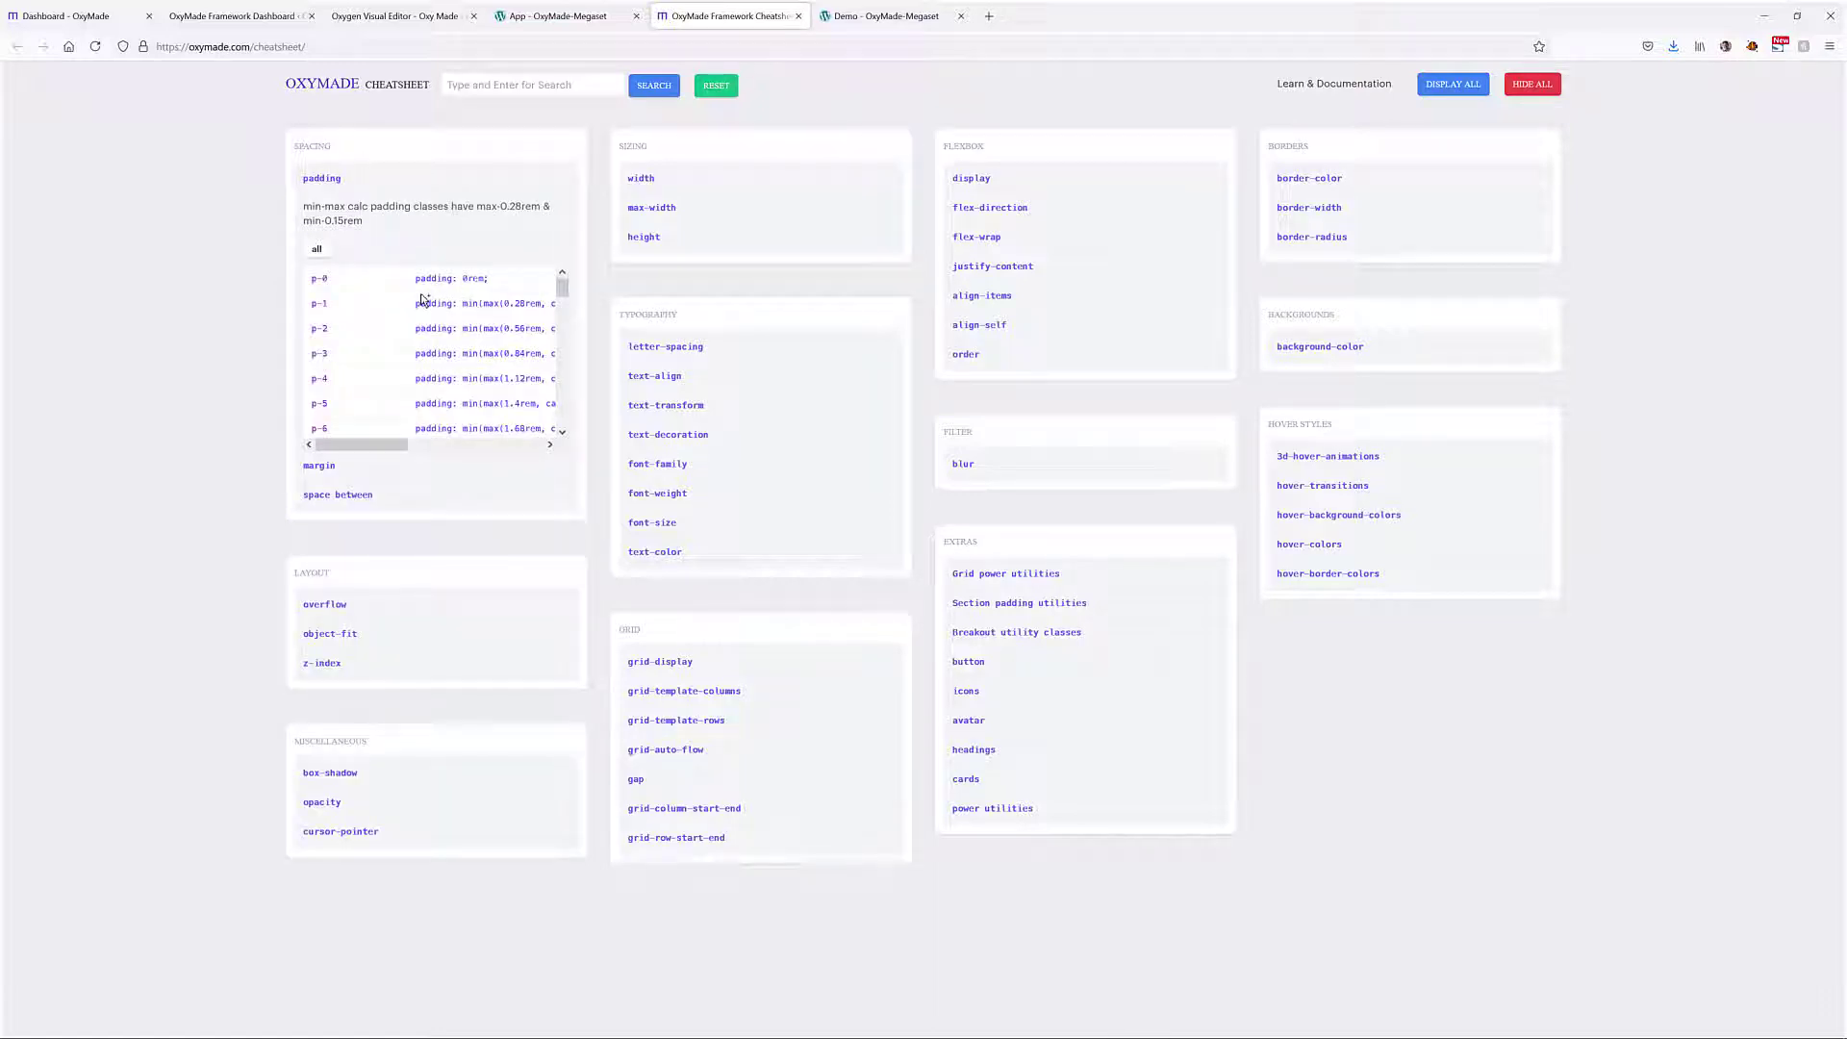
{"action": "scroll", "coordinate": [452, 317], "scroll_direction": "down", "scroll_amount": 5}
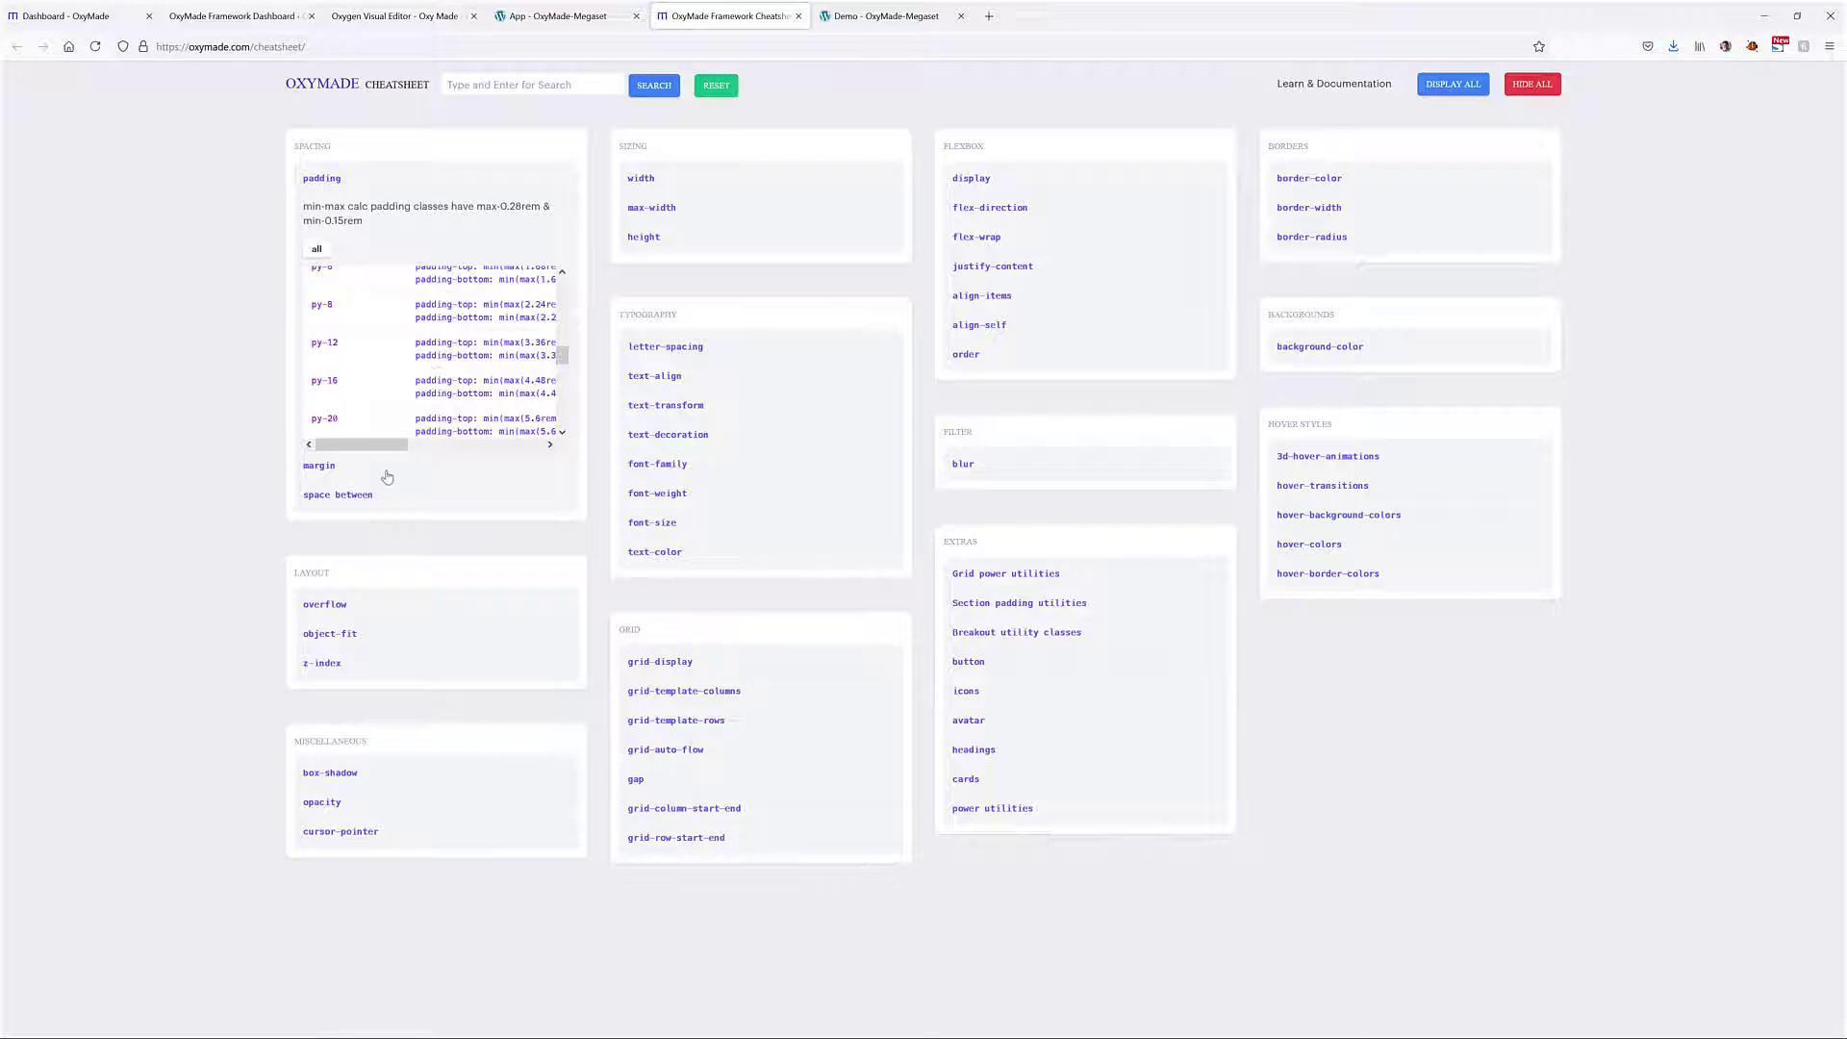
{"action": "left_click", "coordinate": [387, 476]}
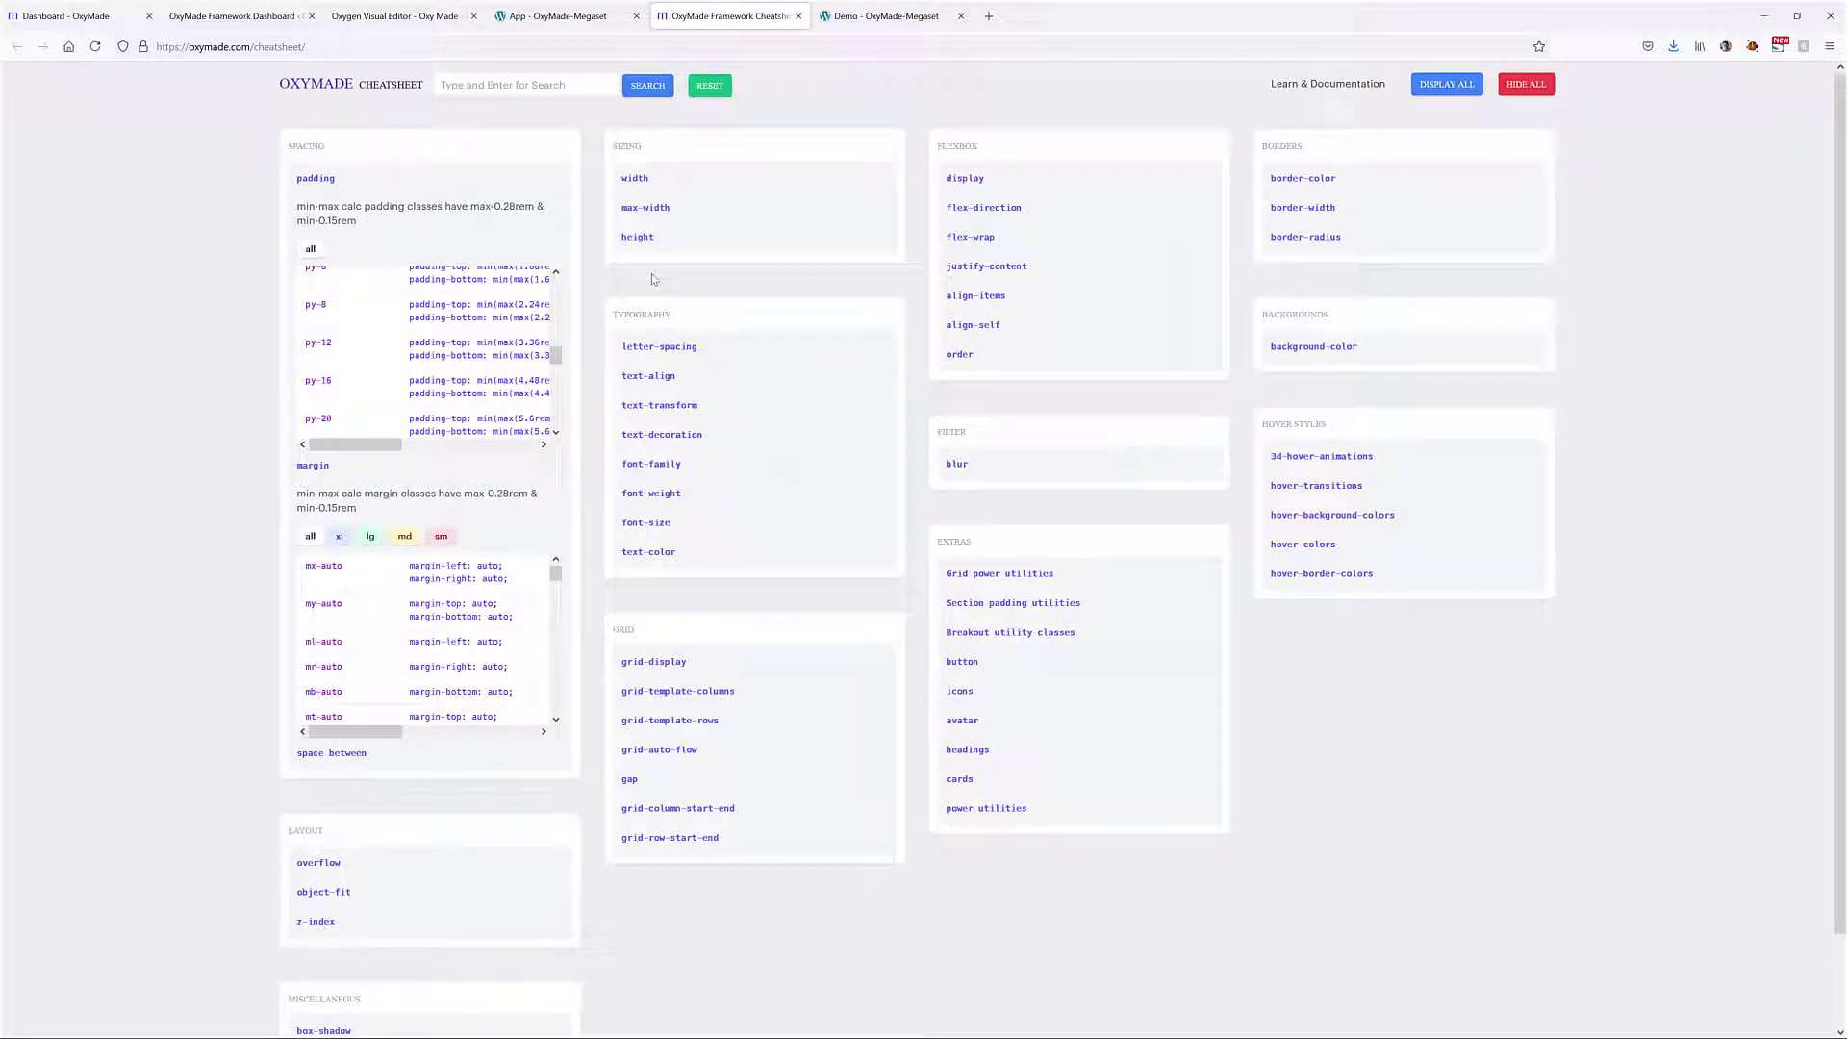
{"action": "left_click", "coordinate": [667, 188]}
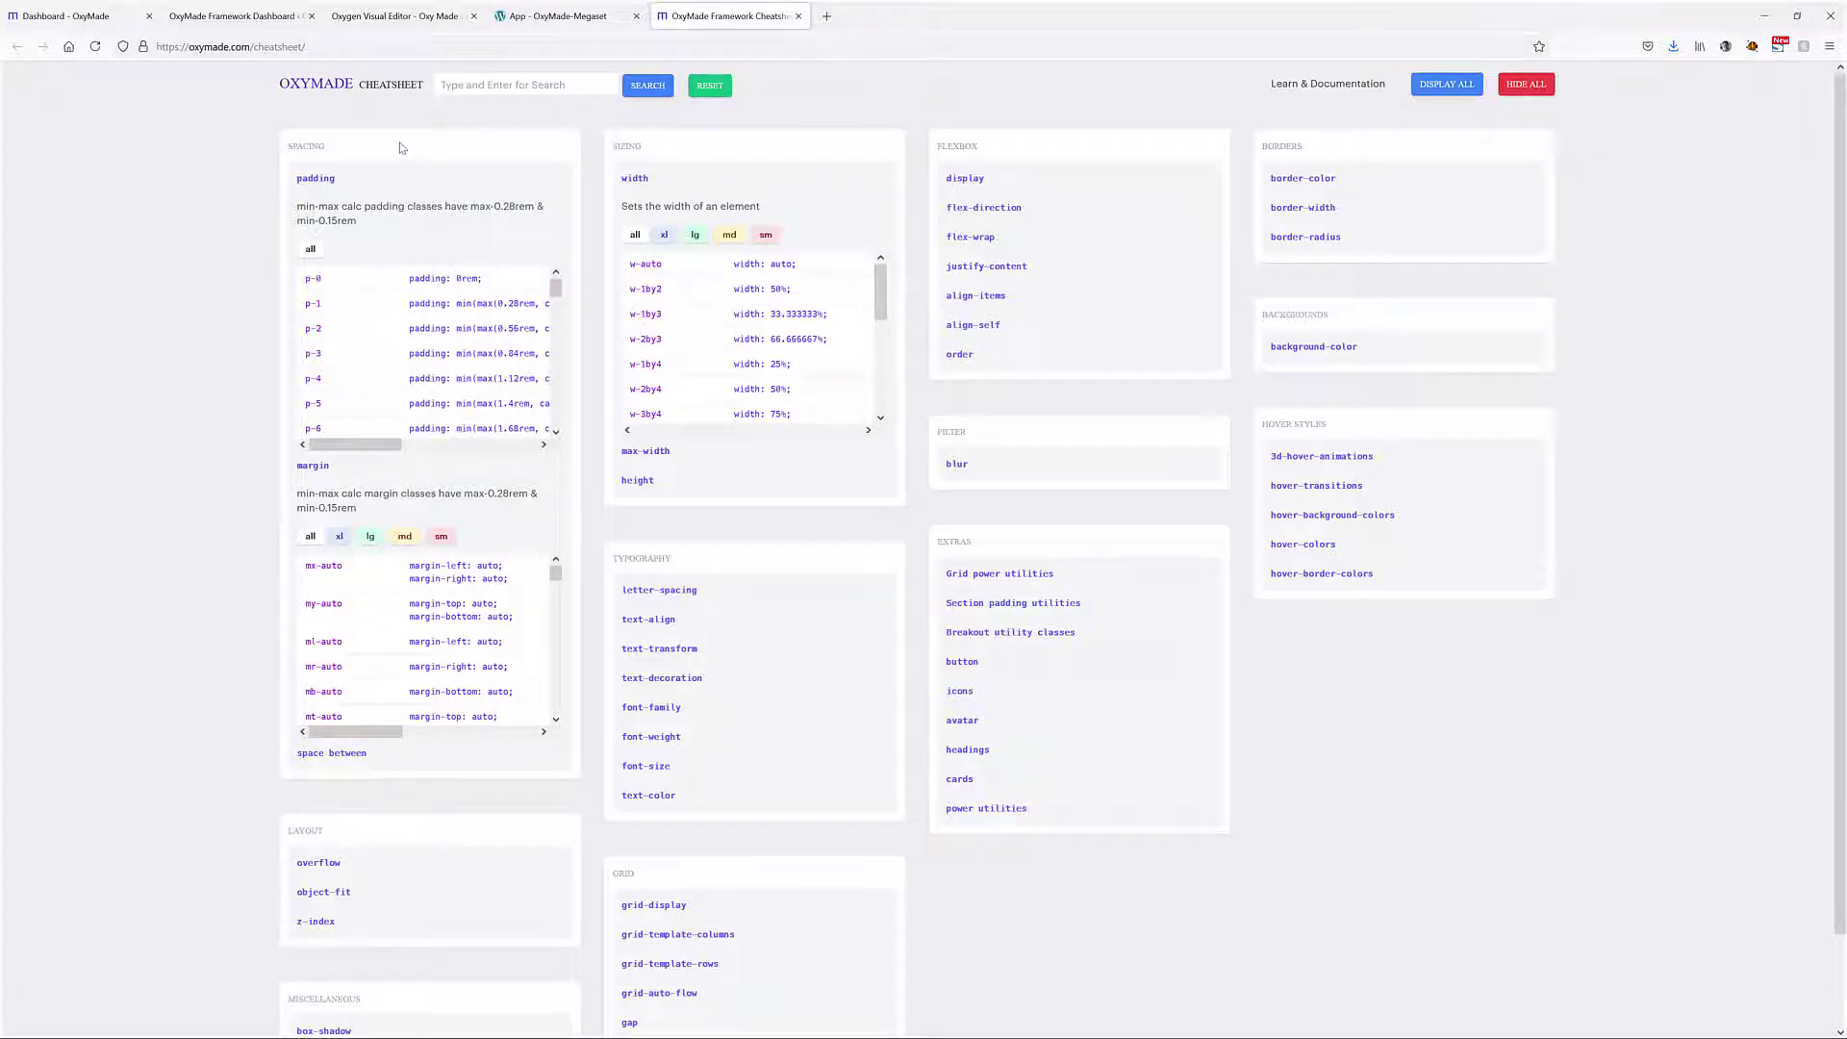
{"action": "left_click", "coordinate": [394, 17]}
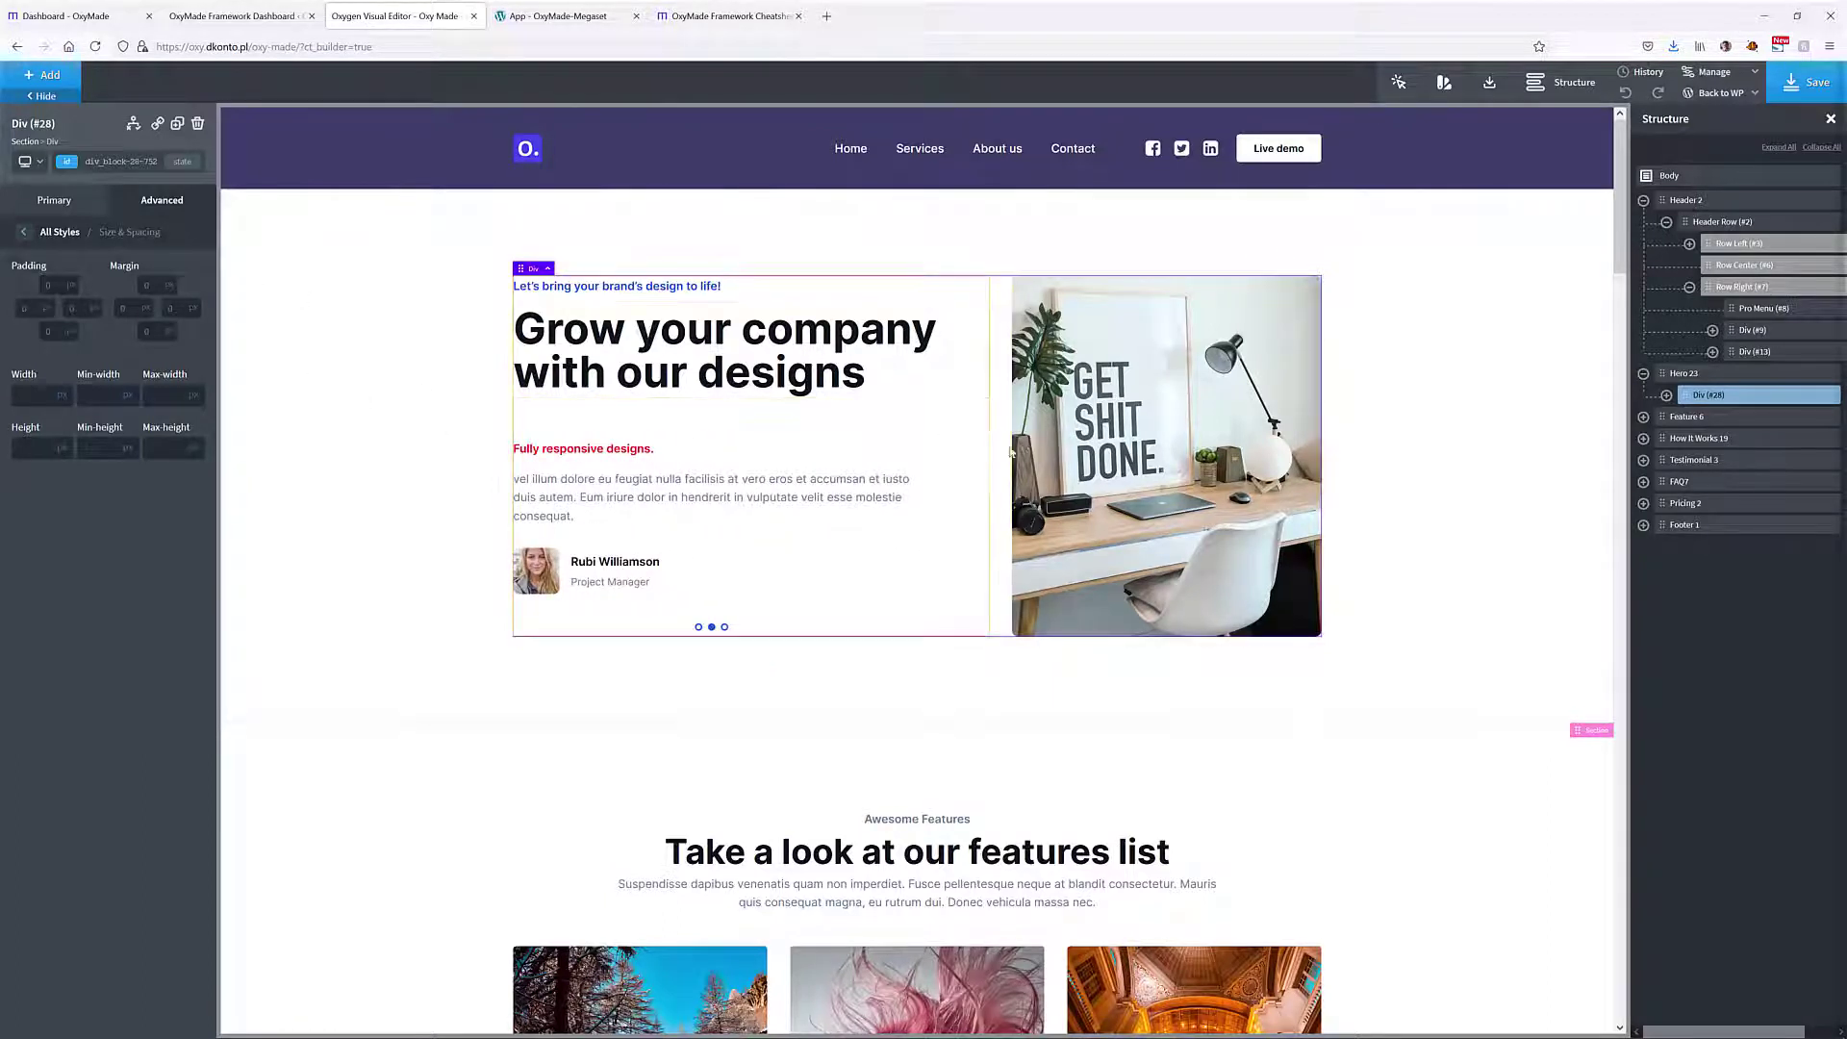
Give the hero Div (#28) the p-3 padding class, then return to the visual editor
{"action": "left_click", "coordinate": [122, 162]}
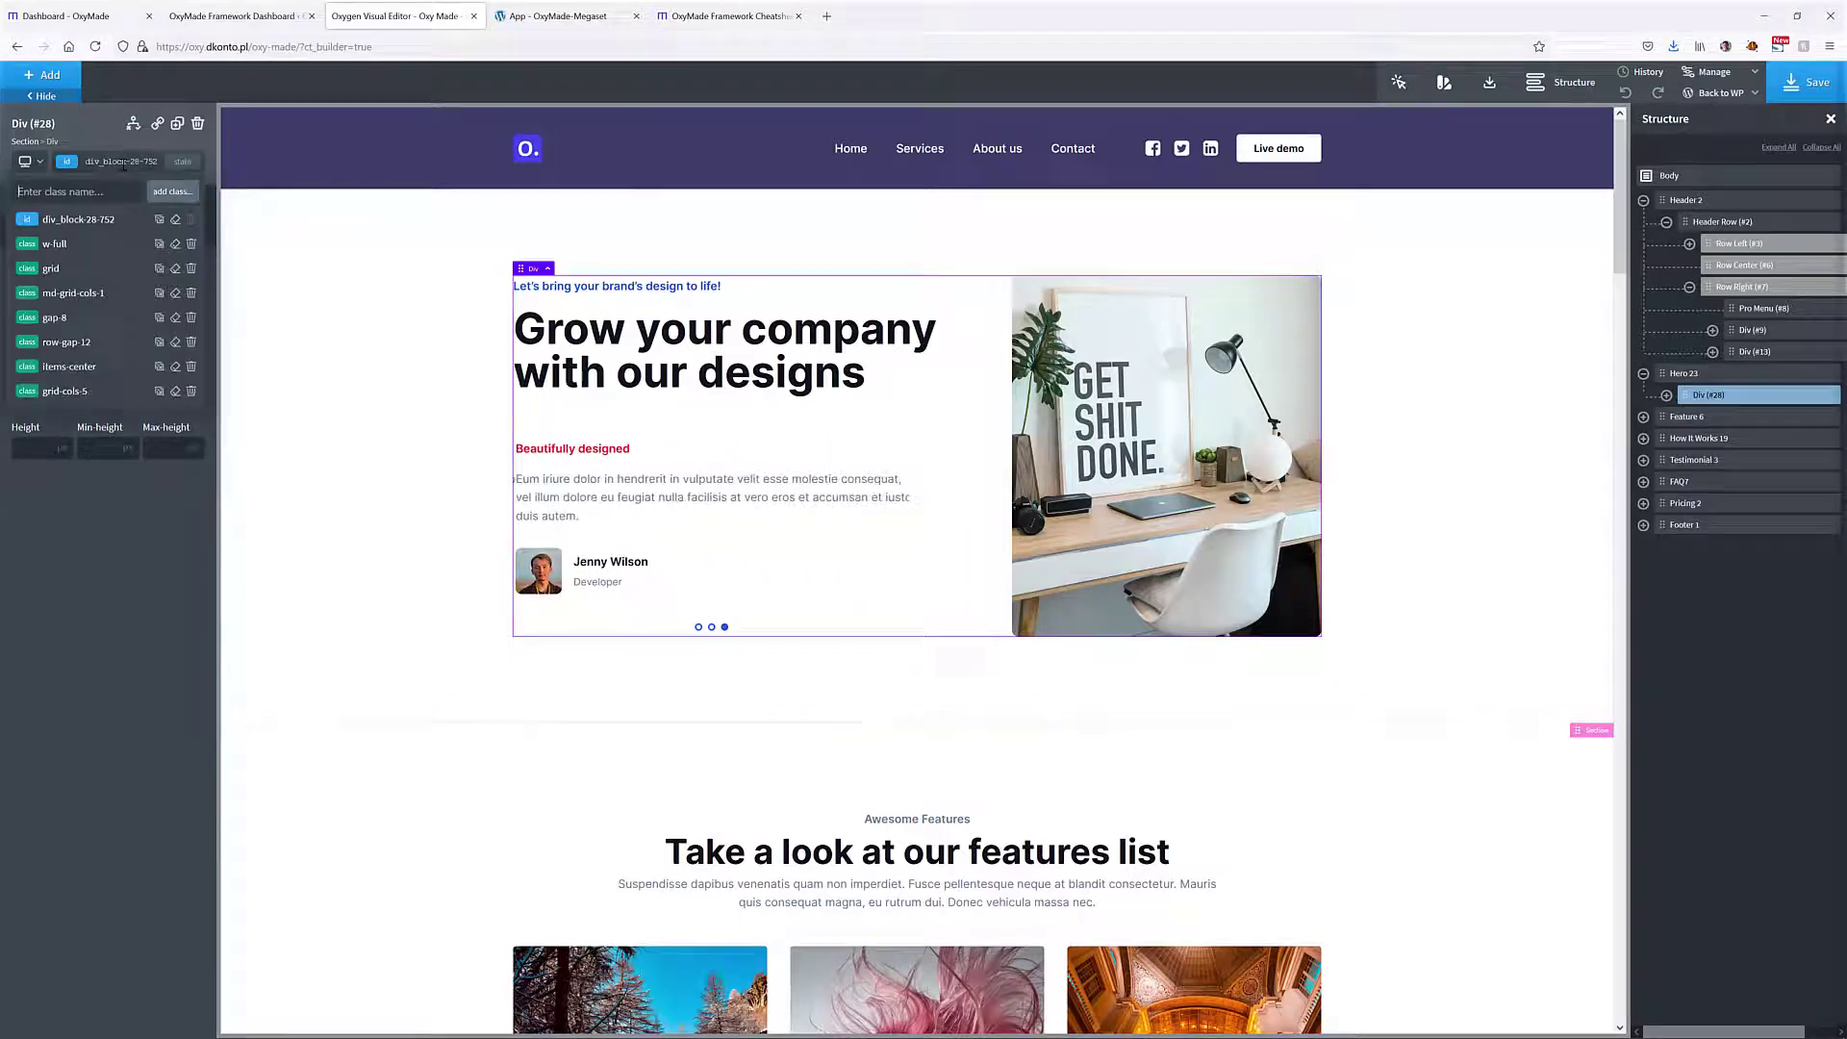
{"action": "type", "text": "p-"}
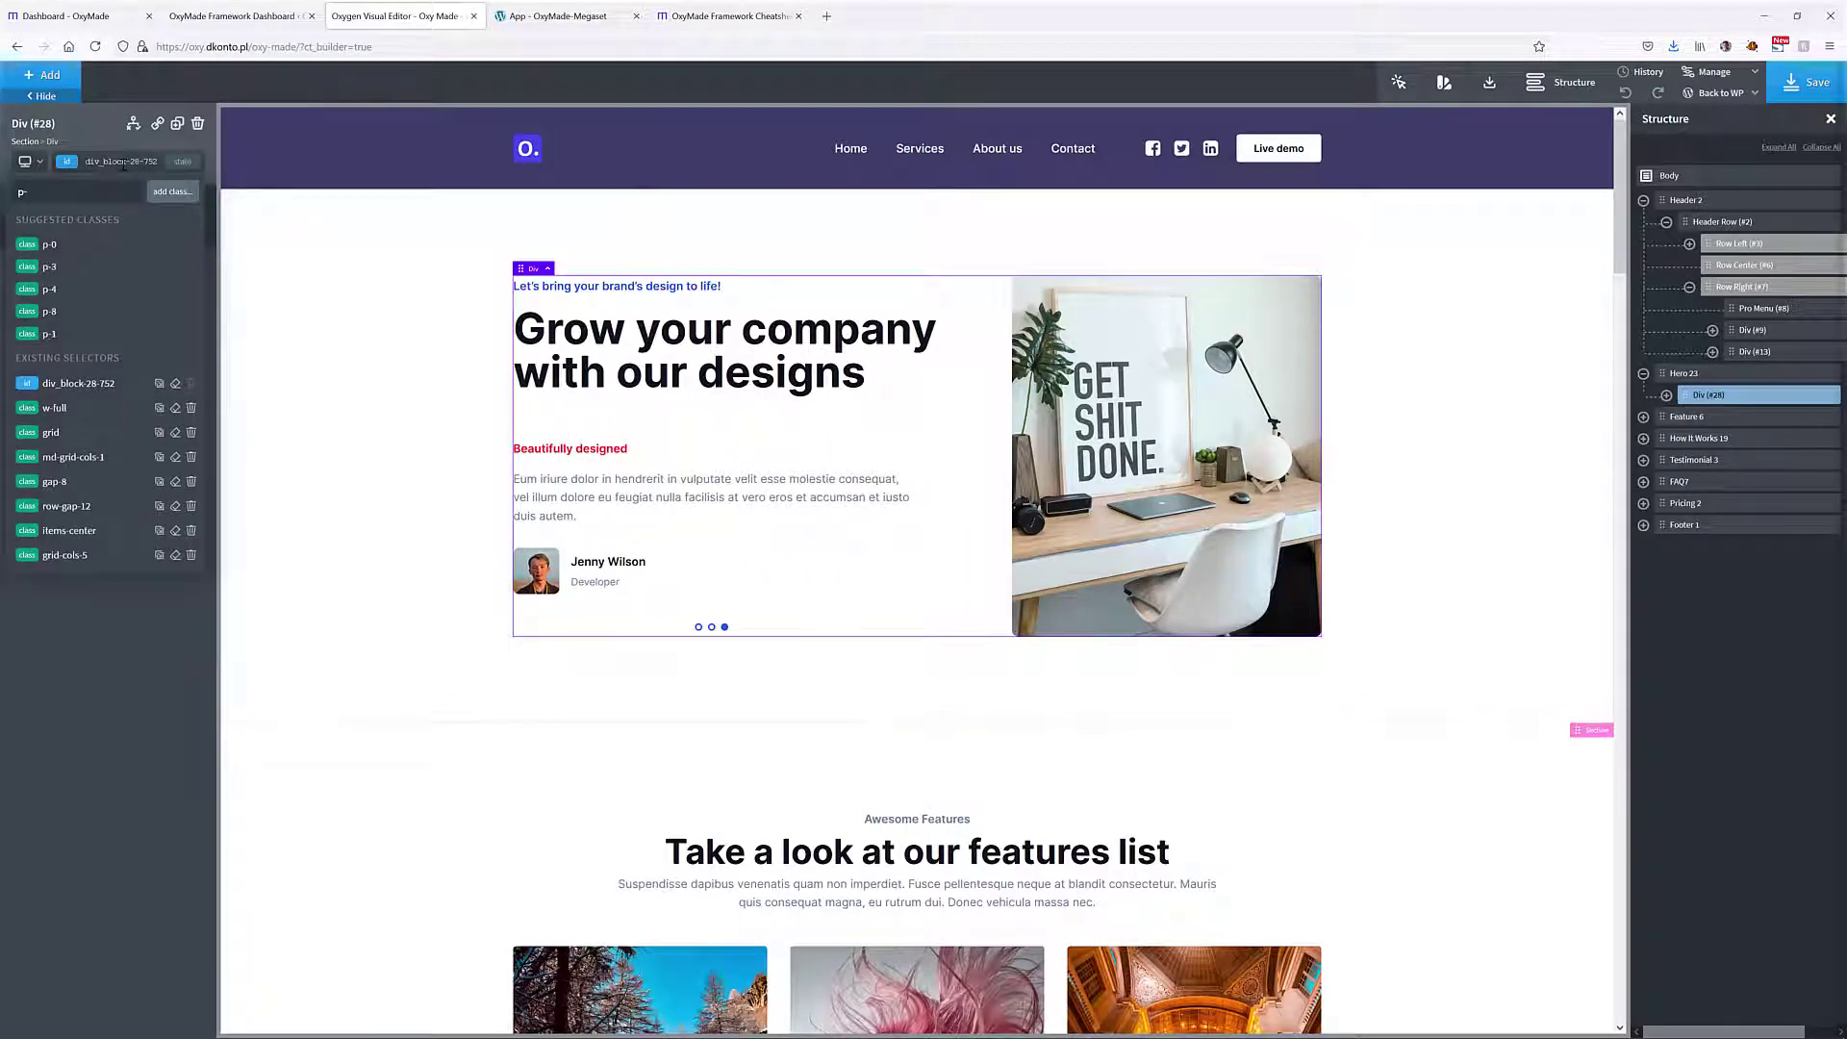
{"action": "type", "text": "3"}
{"action": "left_click", "coordinate": [35, 247]}
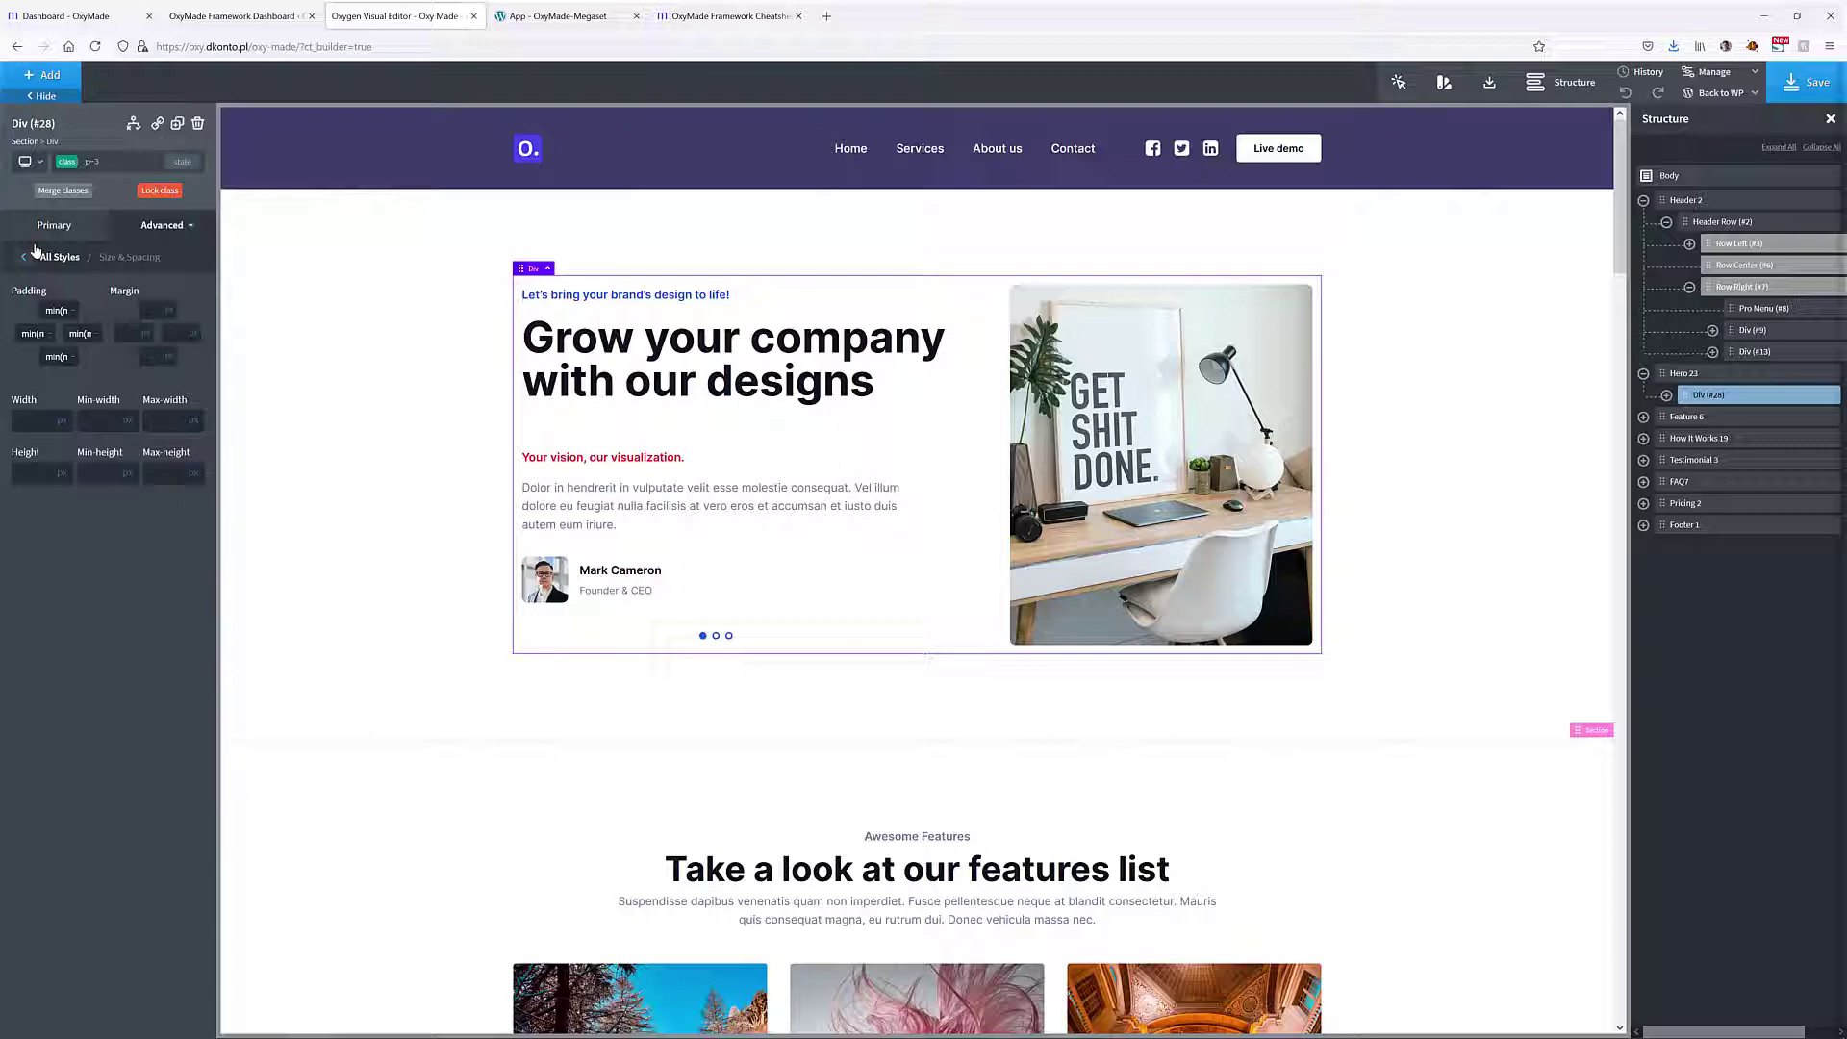
{"action": "left_click", "coordinate": [671, 15]}
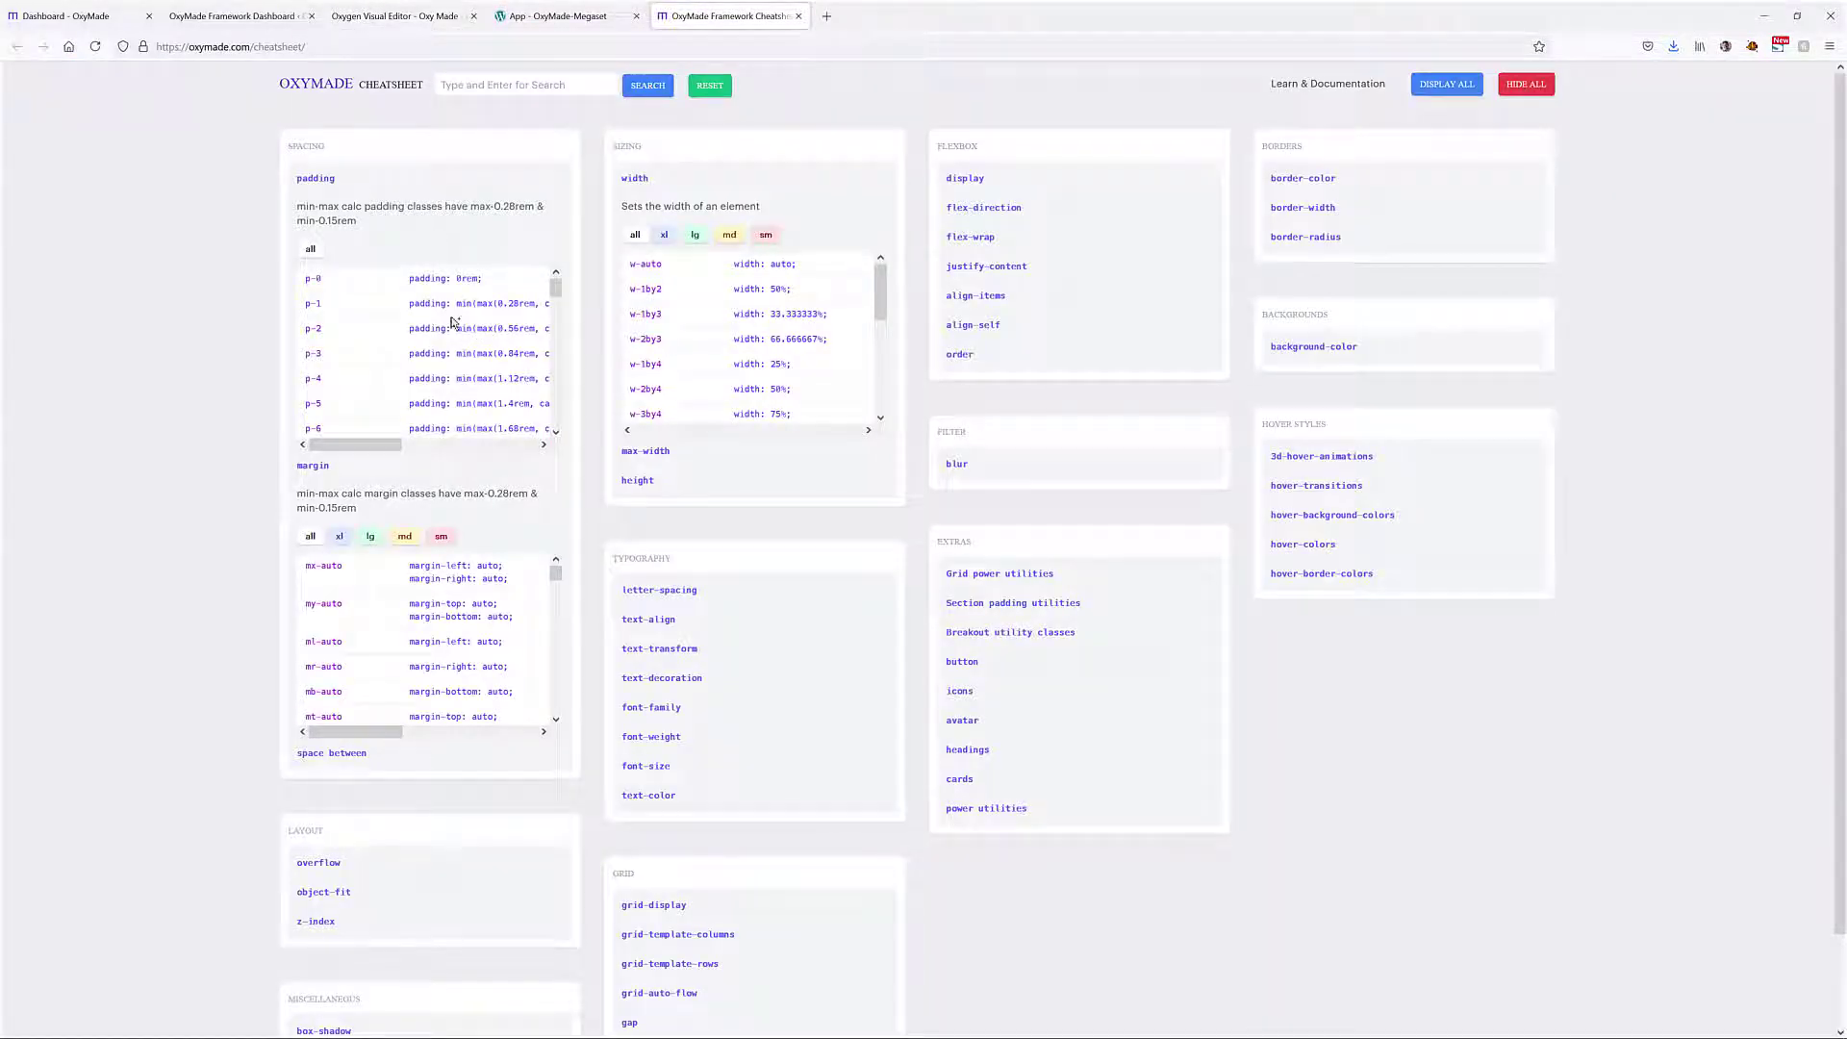
{"action": "left_click", "coordinate": [365, 10]}
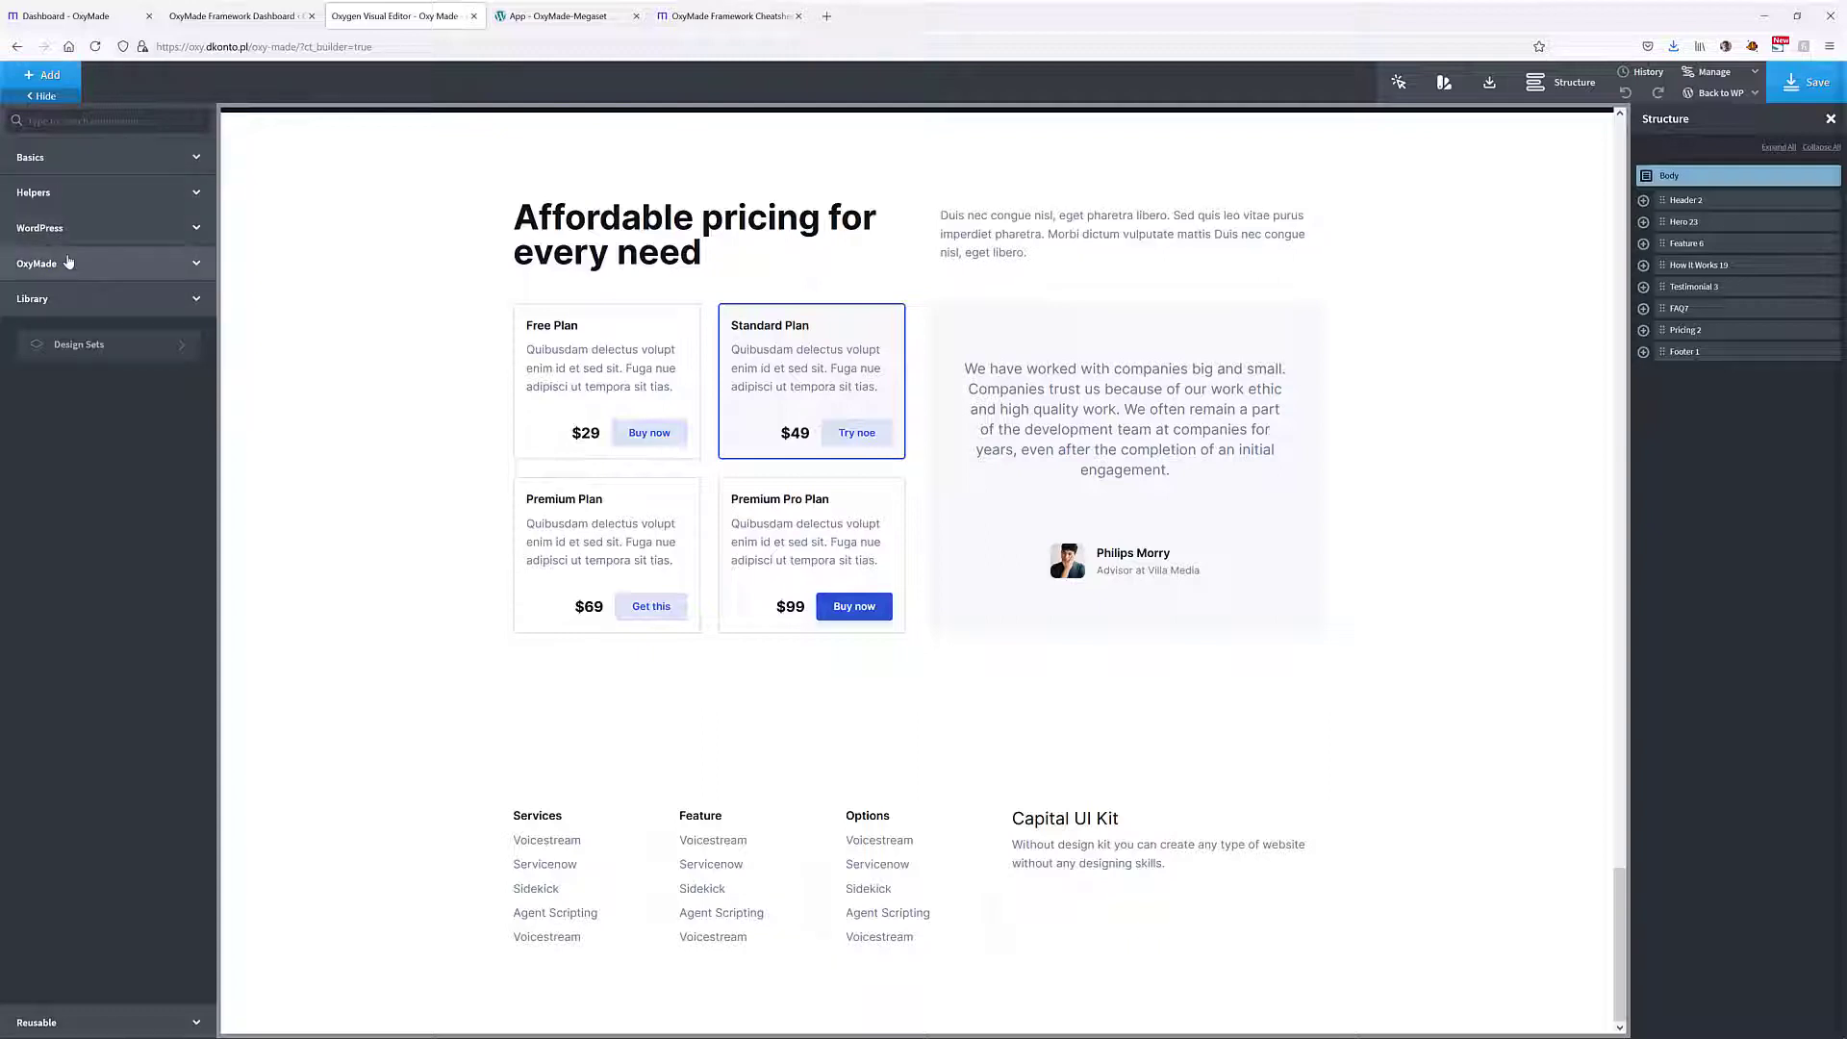
Expand the OxyMade category and browse its Grid 1–Grid 30 helpers and button presets
{"action": "left_click", "coordinate": [103, 273]}
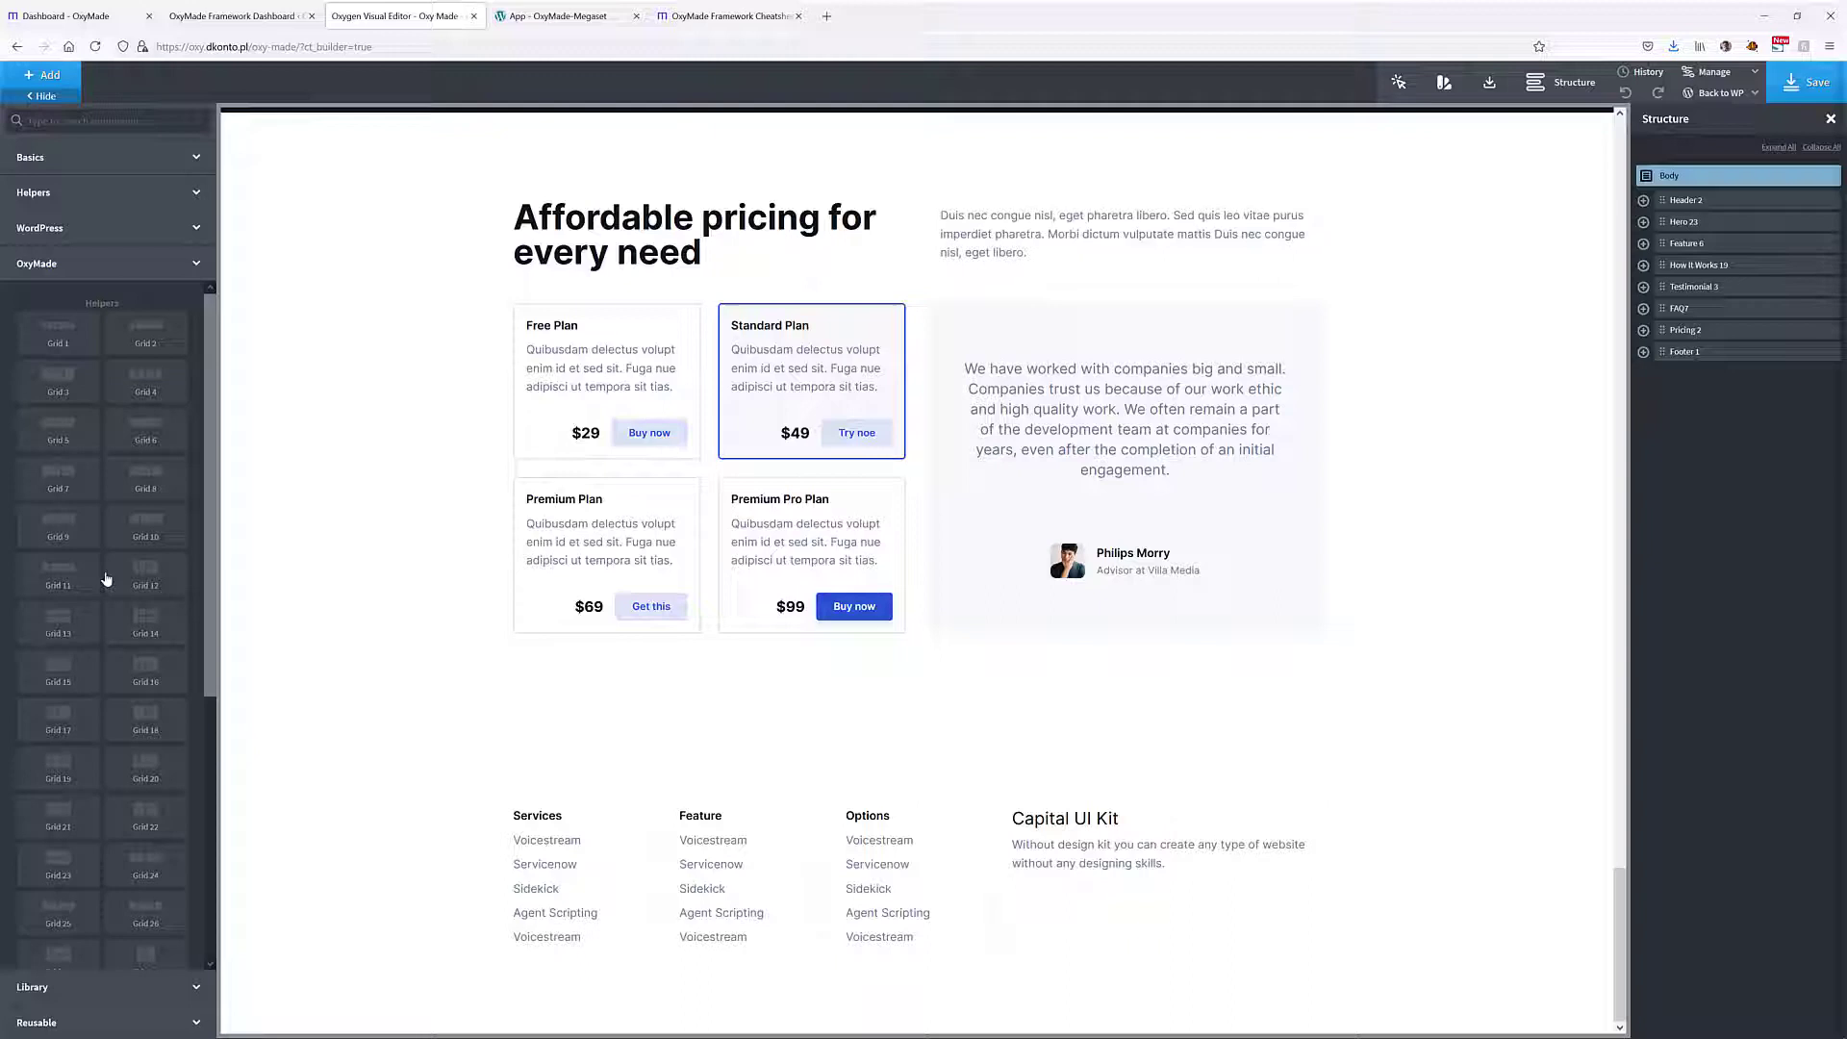
{"action": "scroll", "coordinate": [107, 578], "scroll_direction": "down", "scroll_amount": 4}
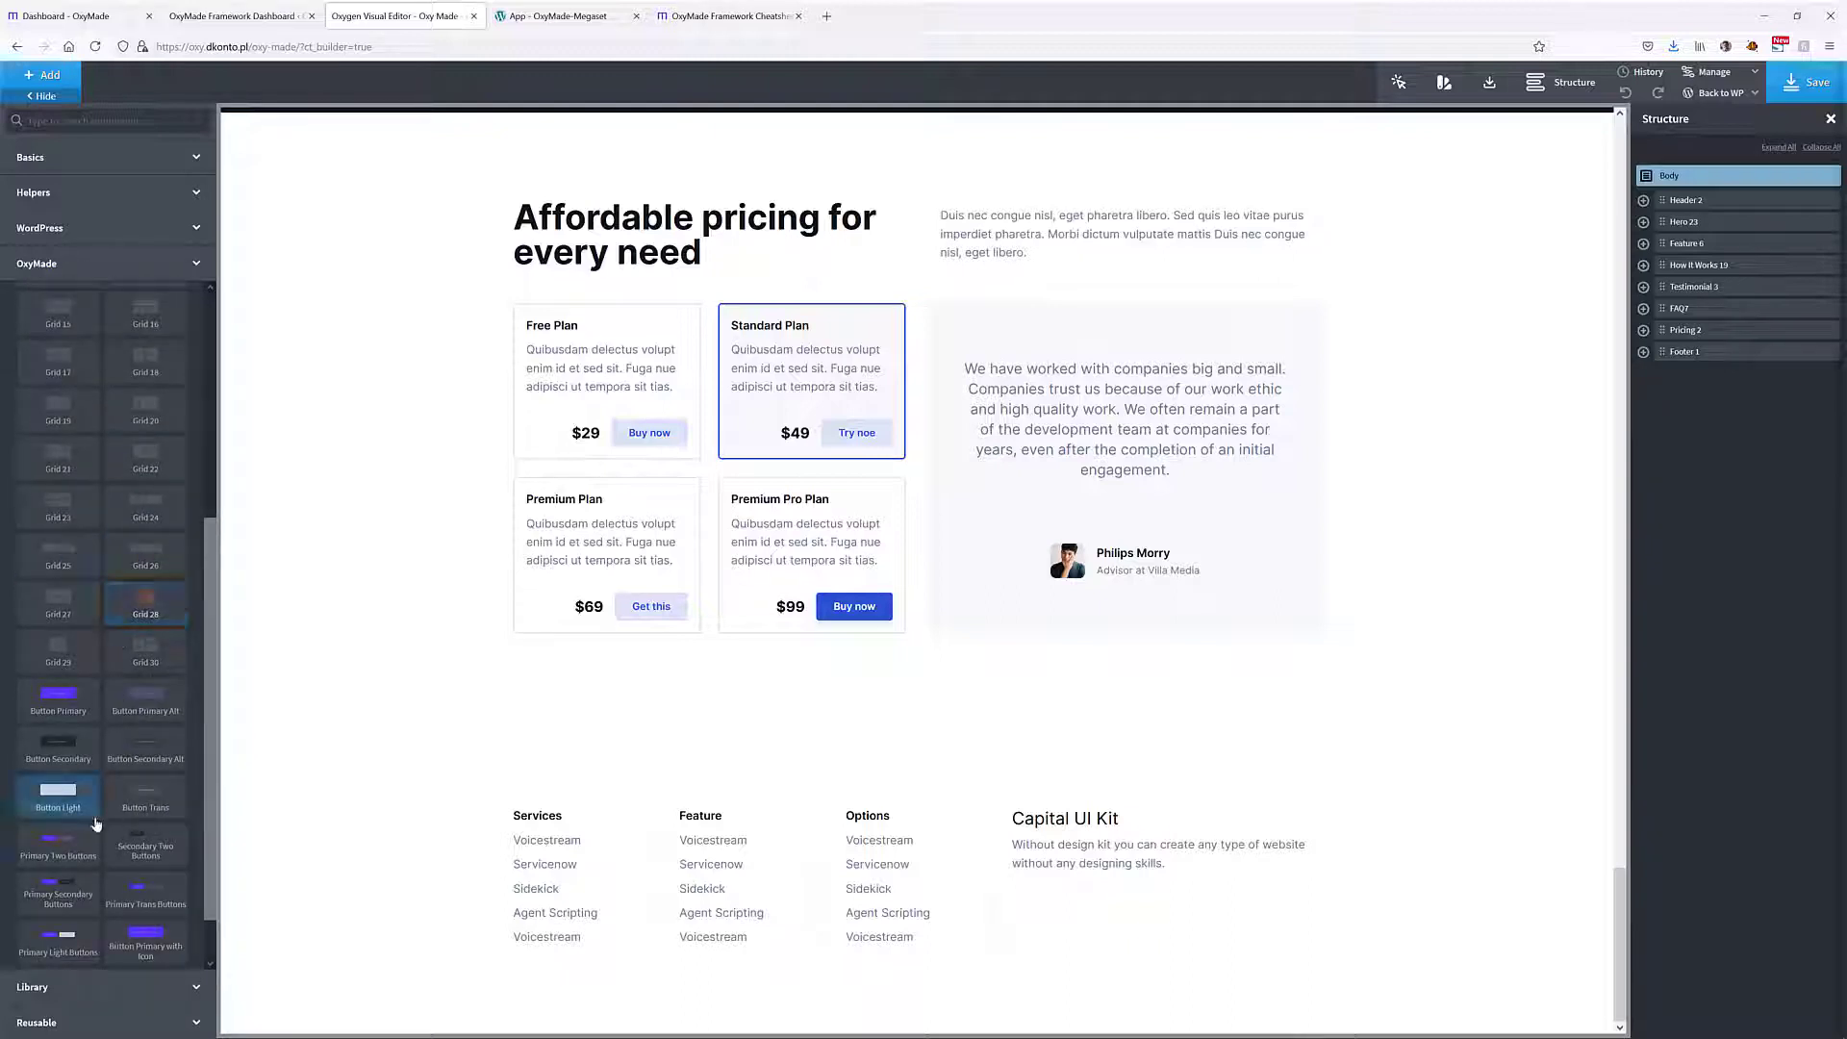
{"action": "scroll", "coordinate": [100, 829], "scroll_direction": "up", "scroll_amount": 4}
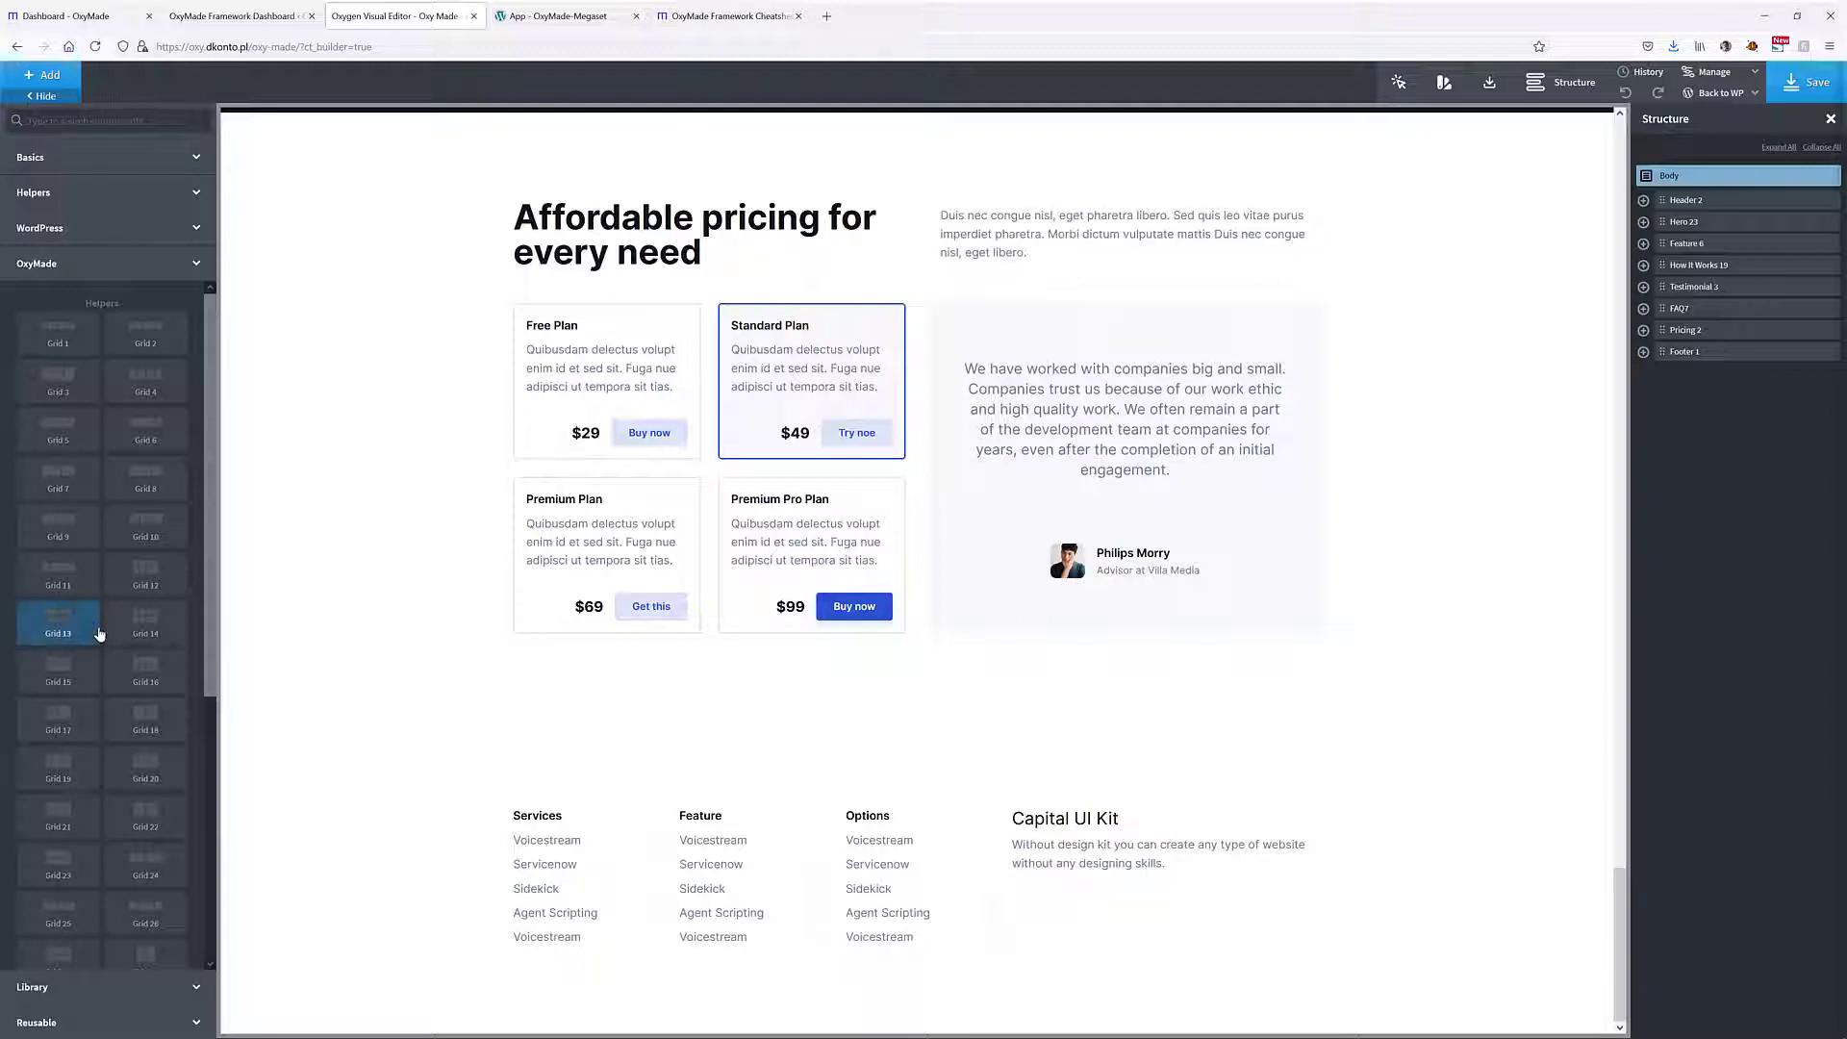
{"action": "scroll", "coordinate": [99, 634], "scroll_direction": "down", "scroll_amount": 2}
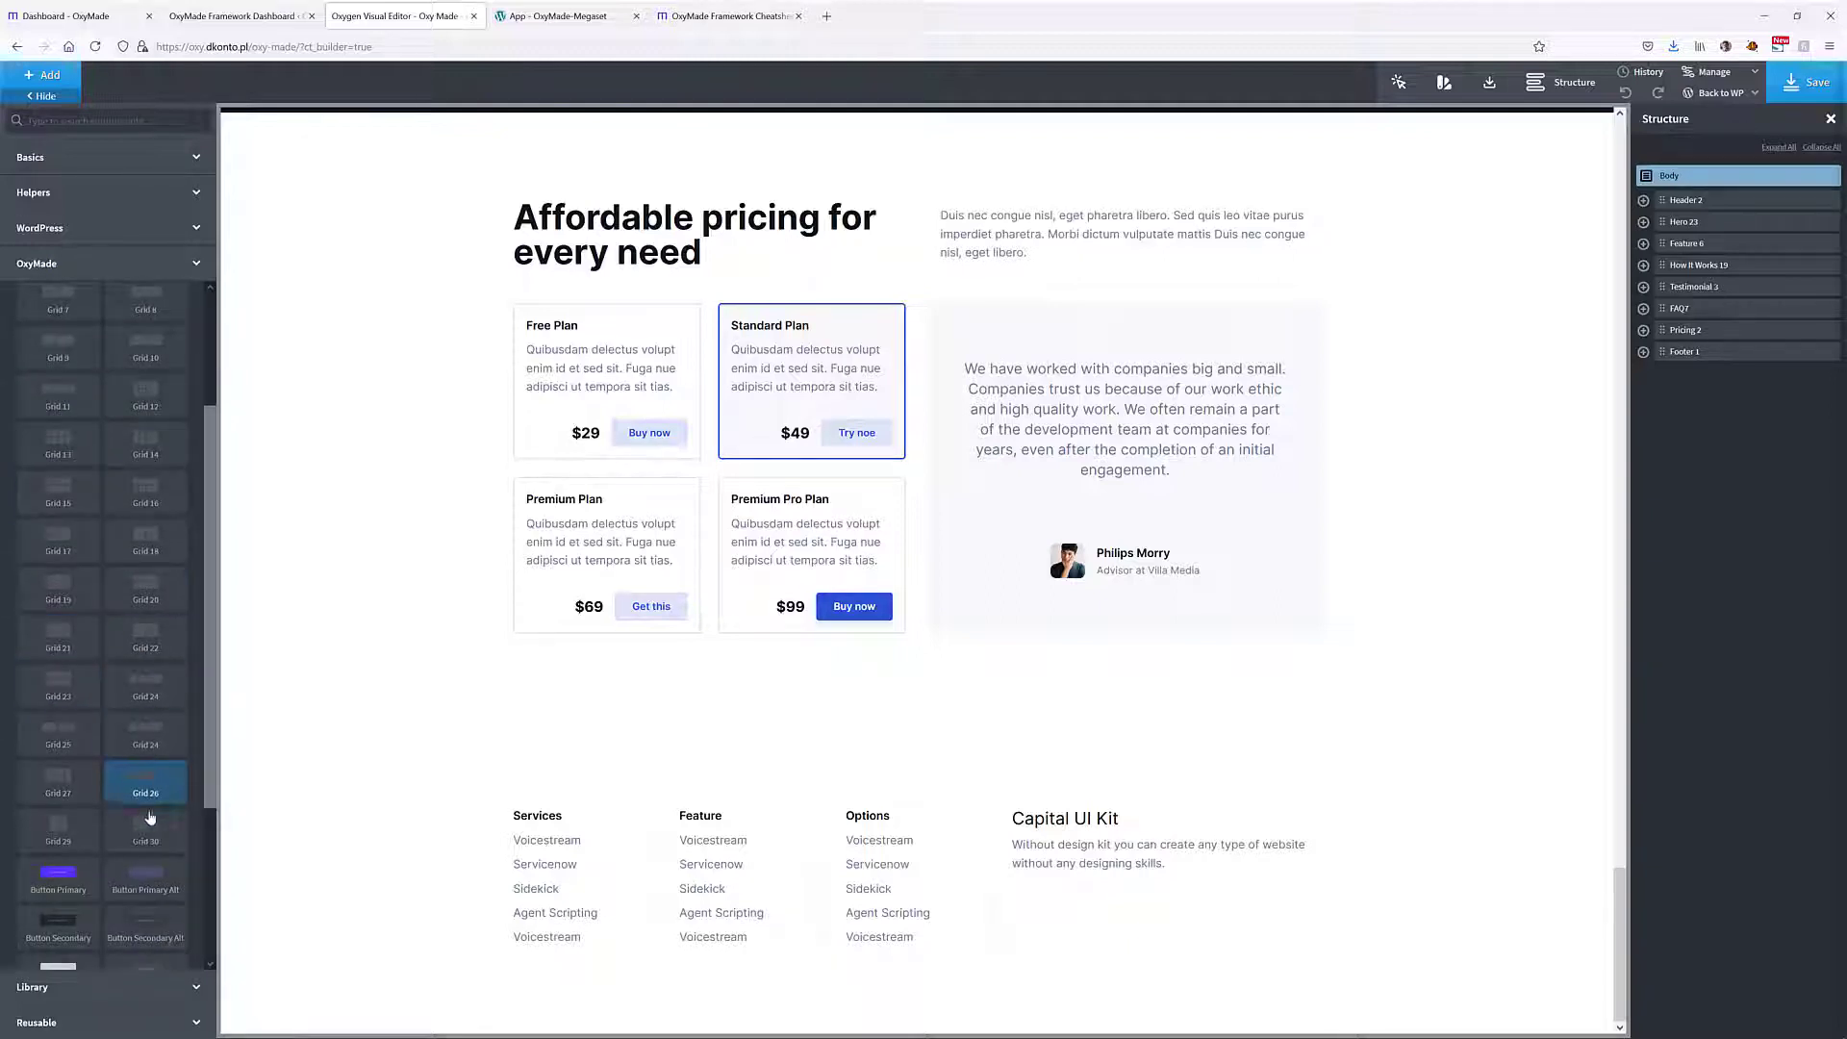
{"action": "left_click", "coordinate": [154, 791]}
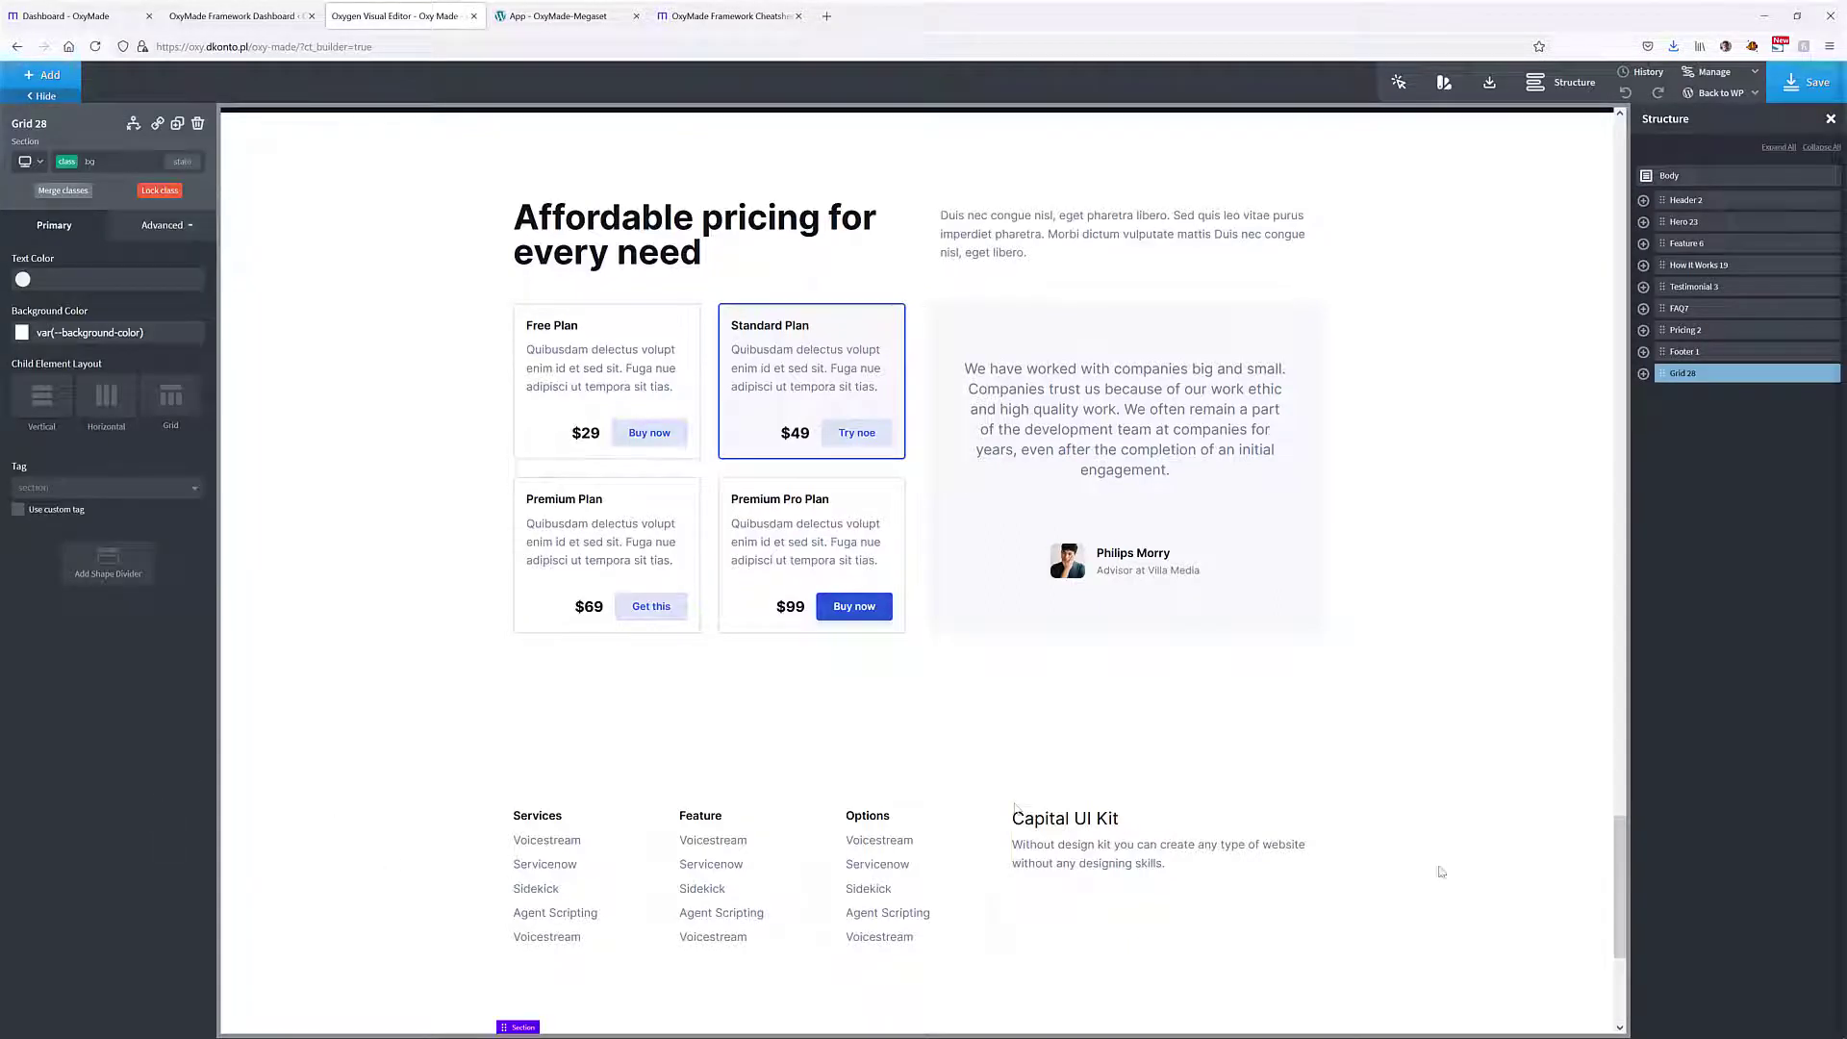
{"action": "scroll", "coordinate": [1539, 877], "scroll_direction": "down", "scroll_amount": 4}
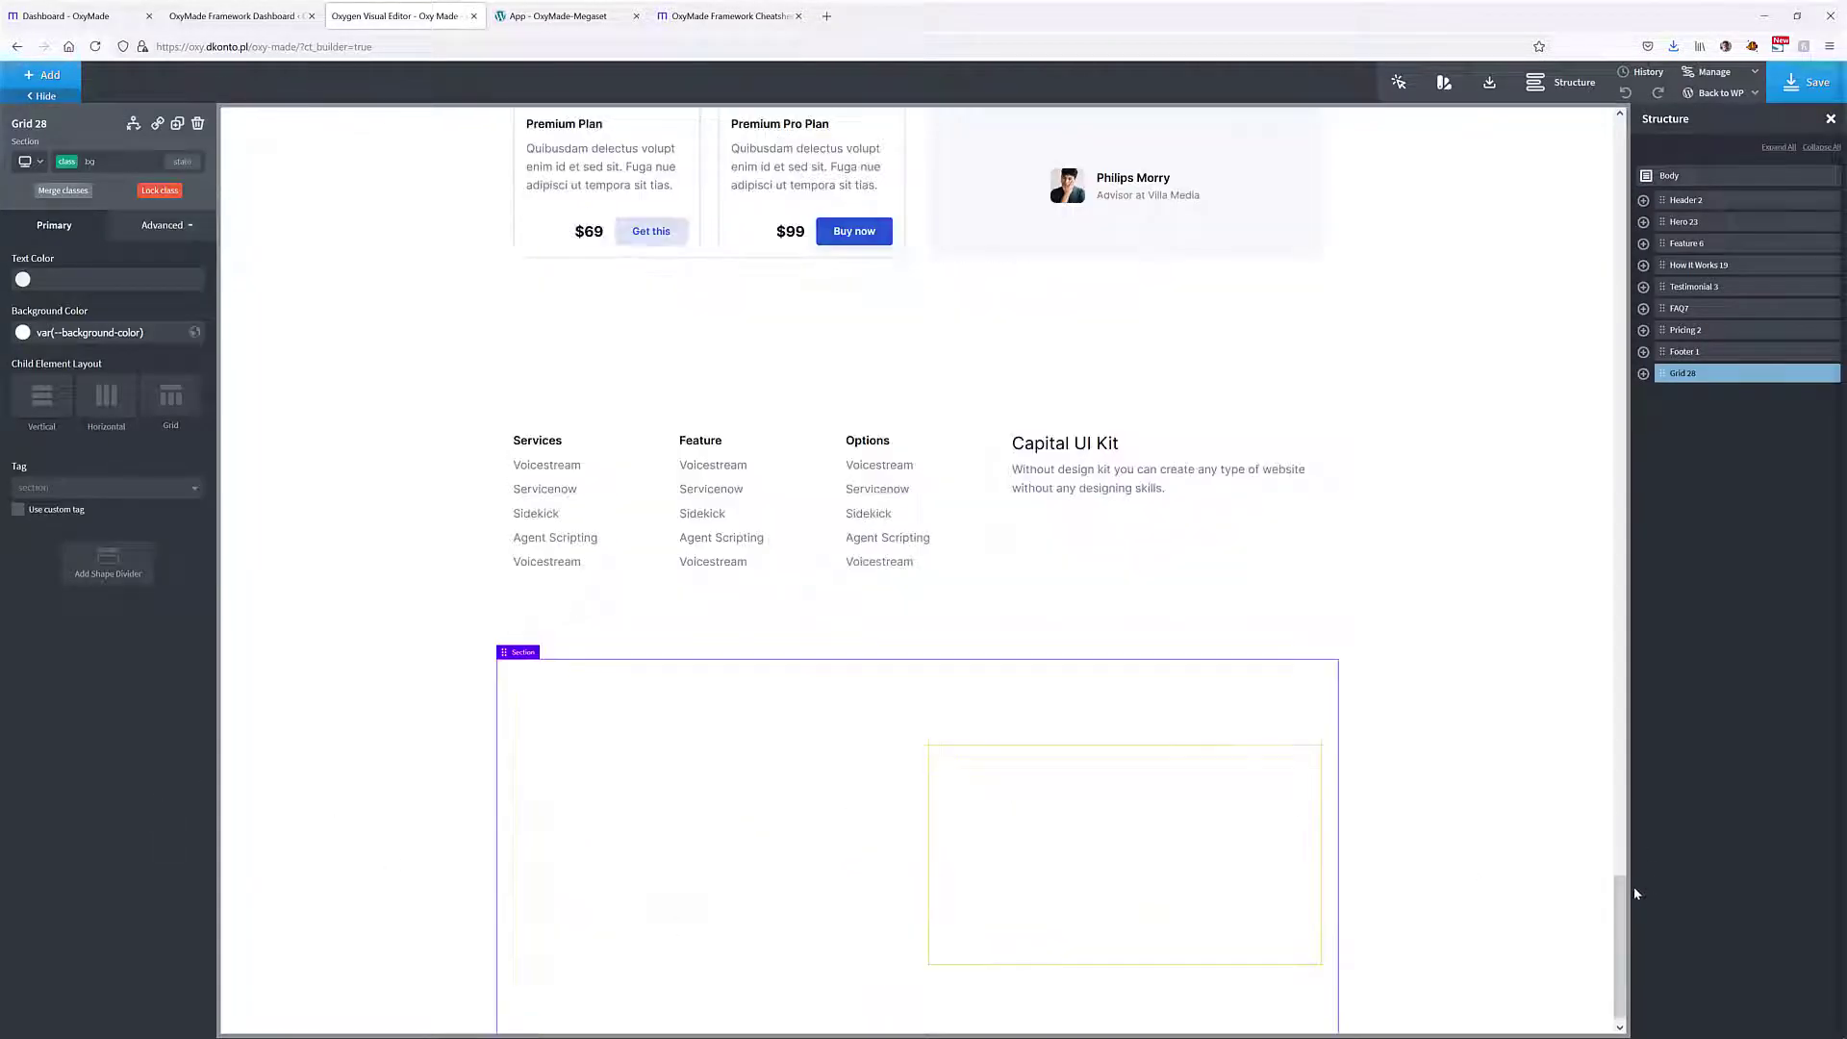
{"action": "left_click", "coordinate": [1177, 855]}
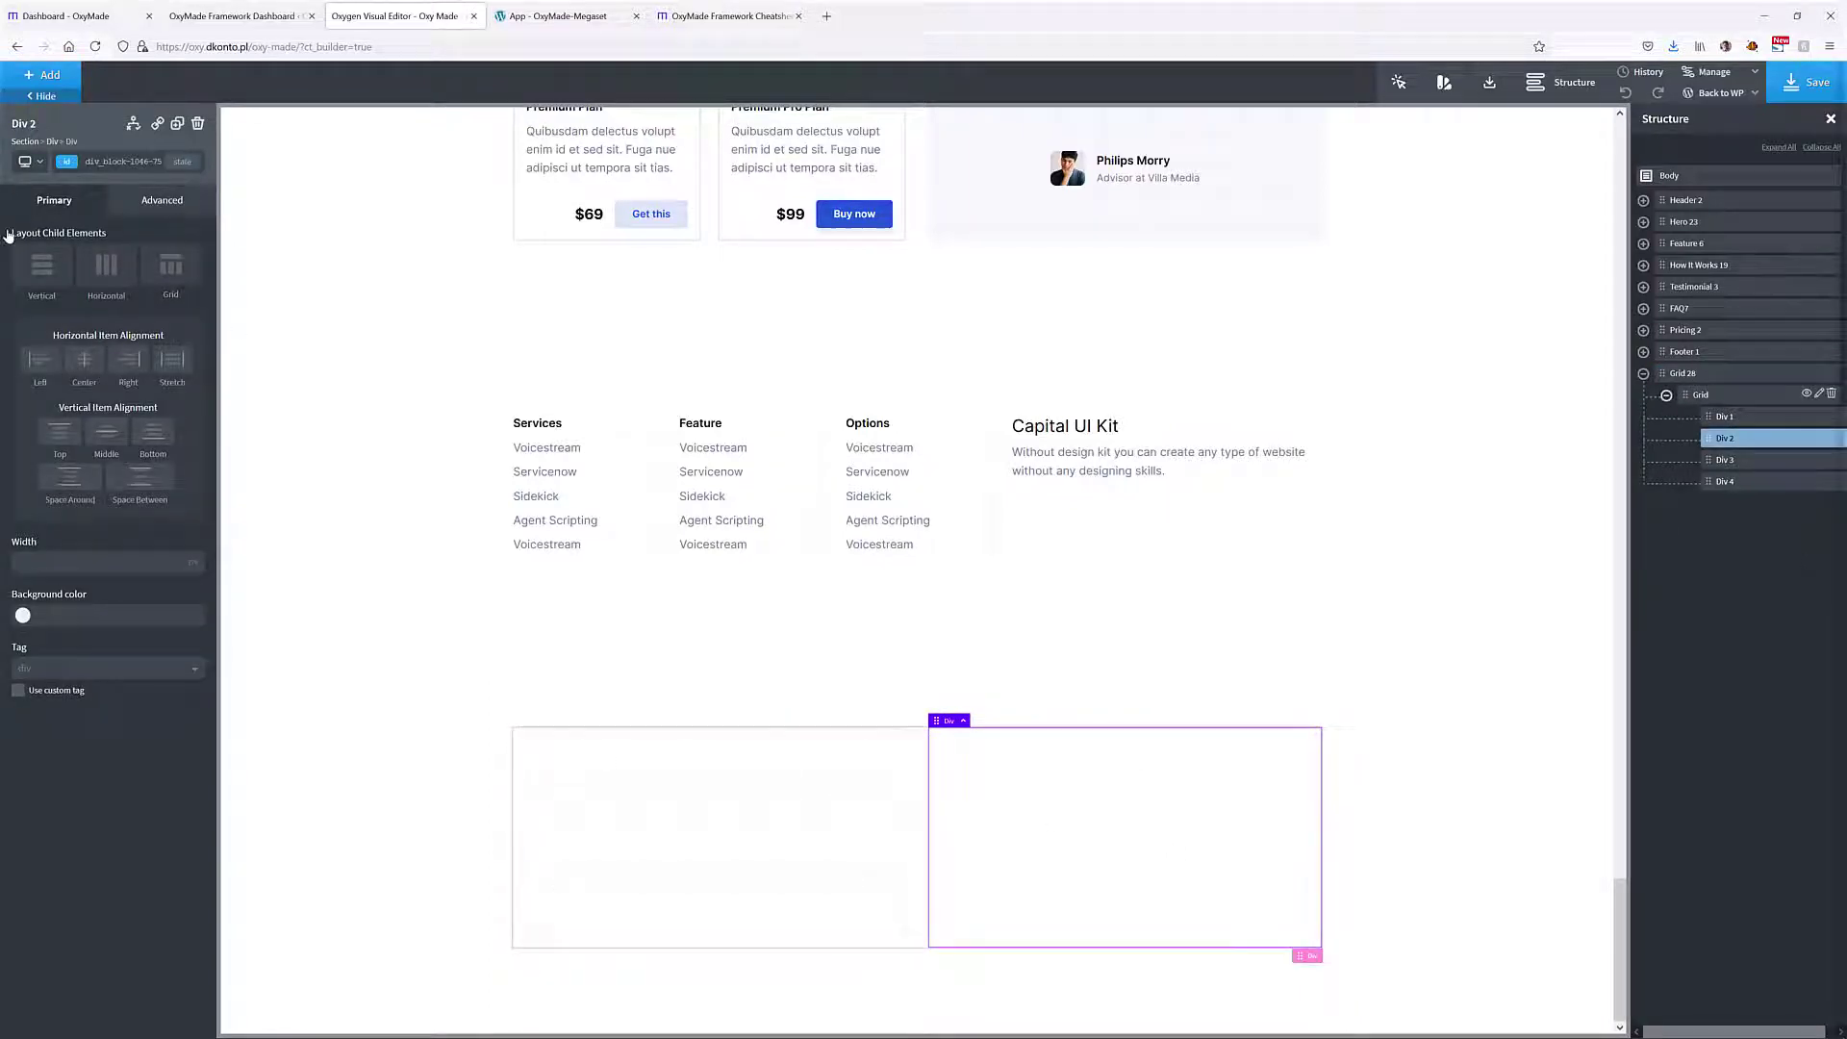
{"action": "left_click", "coordinate": [36, 170]}
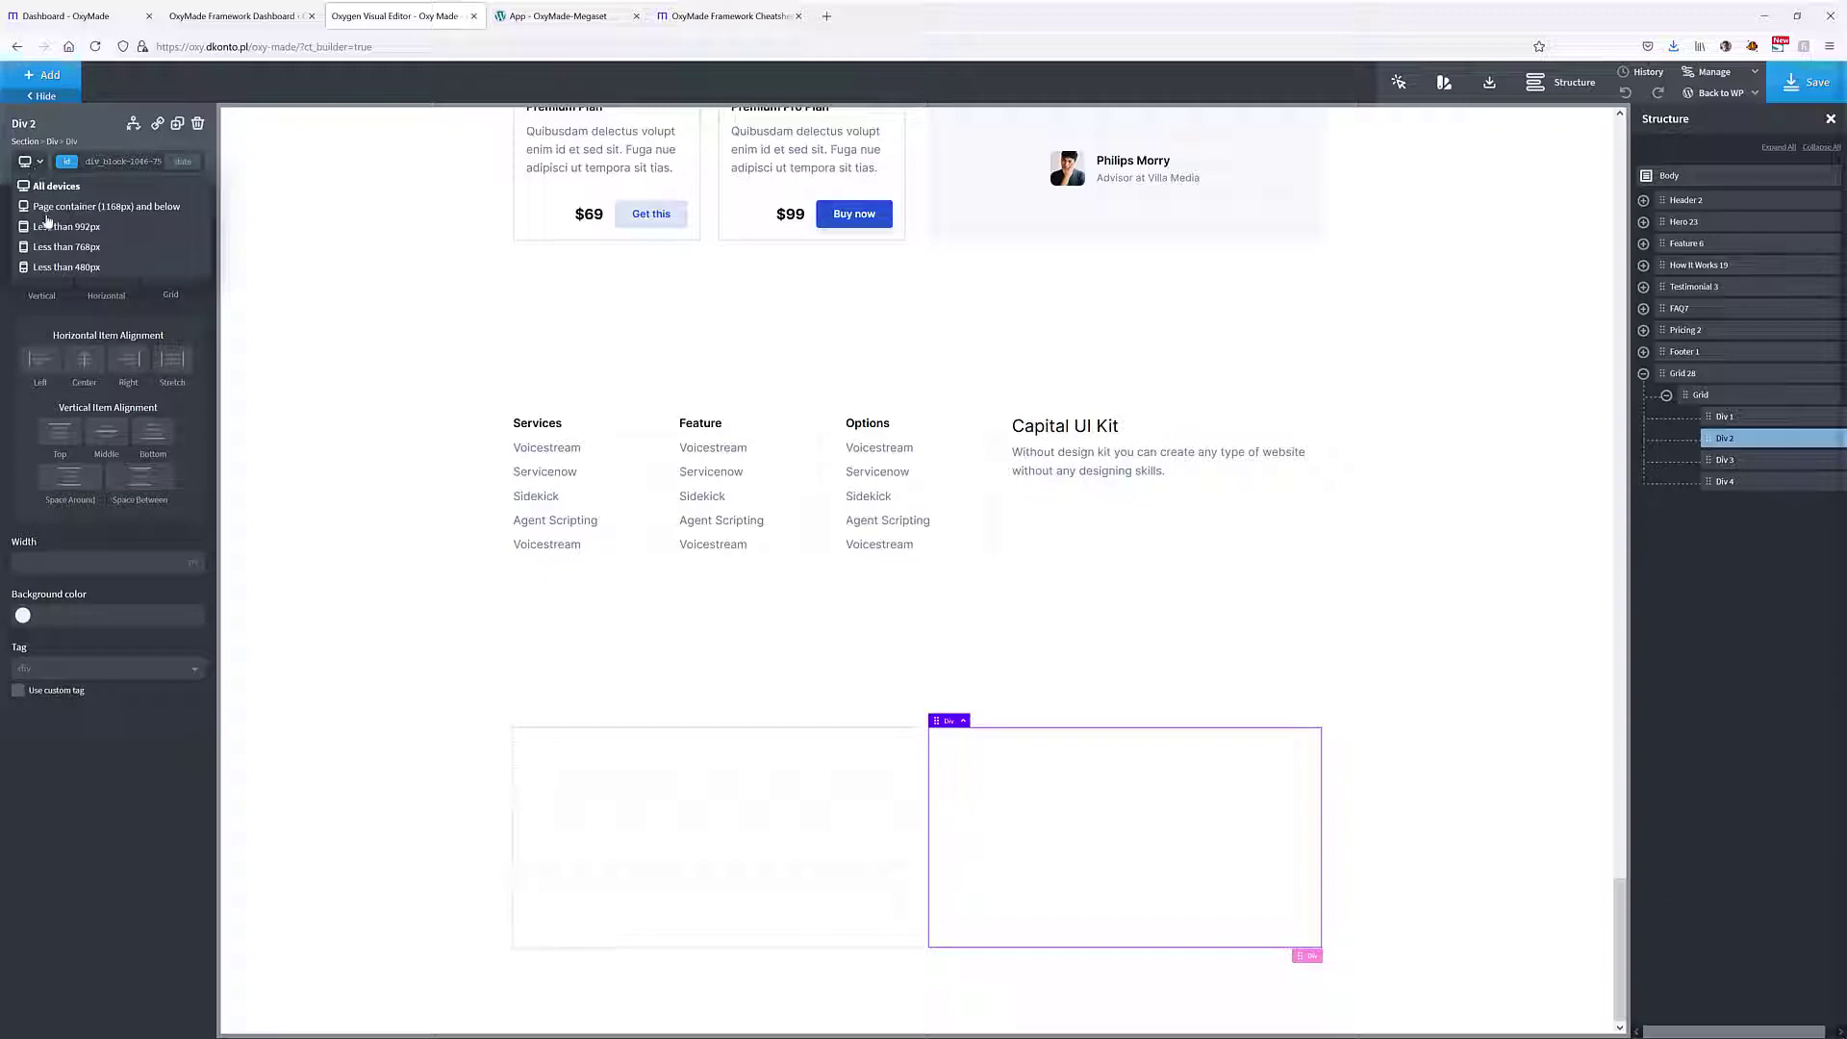
{"action": "left_click", "coordinate": [65, 247]}
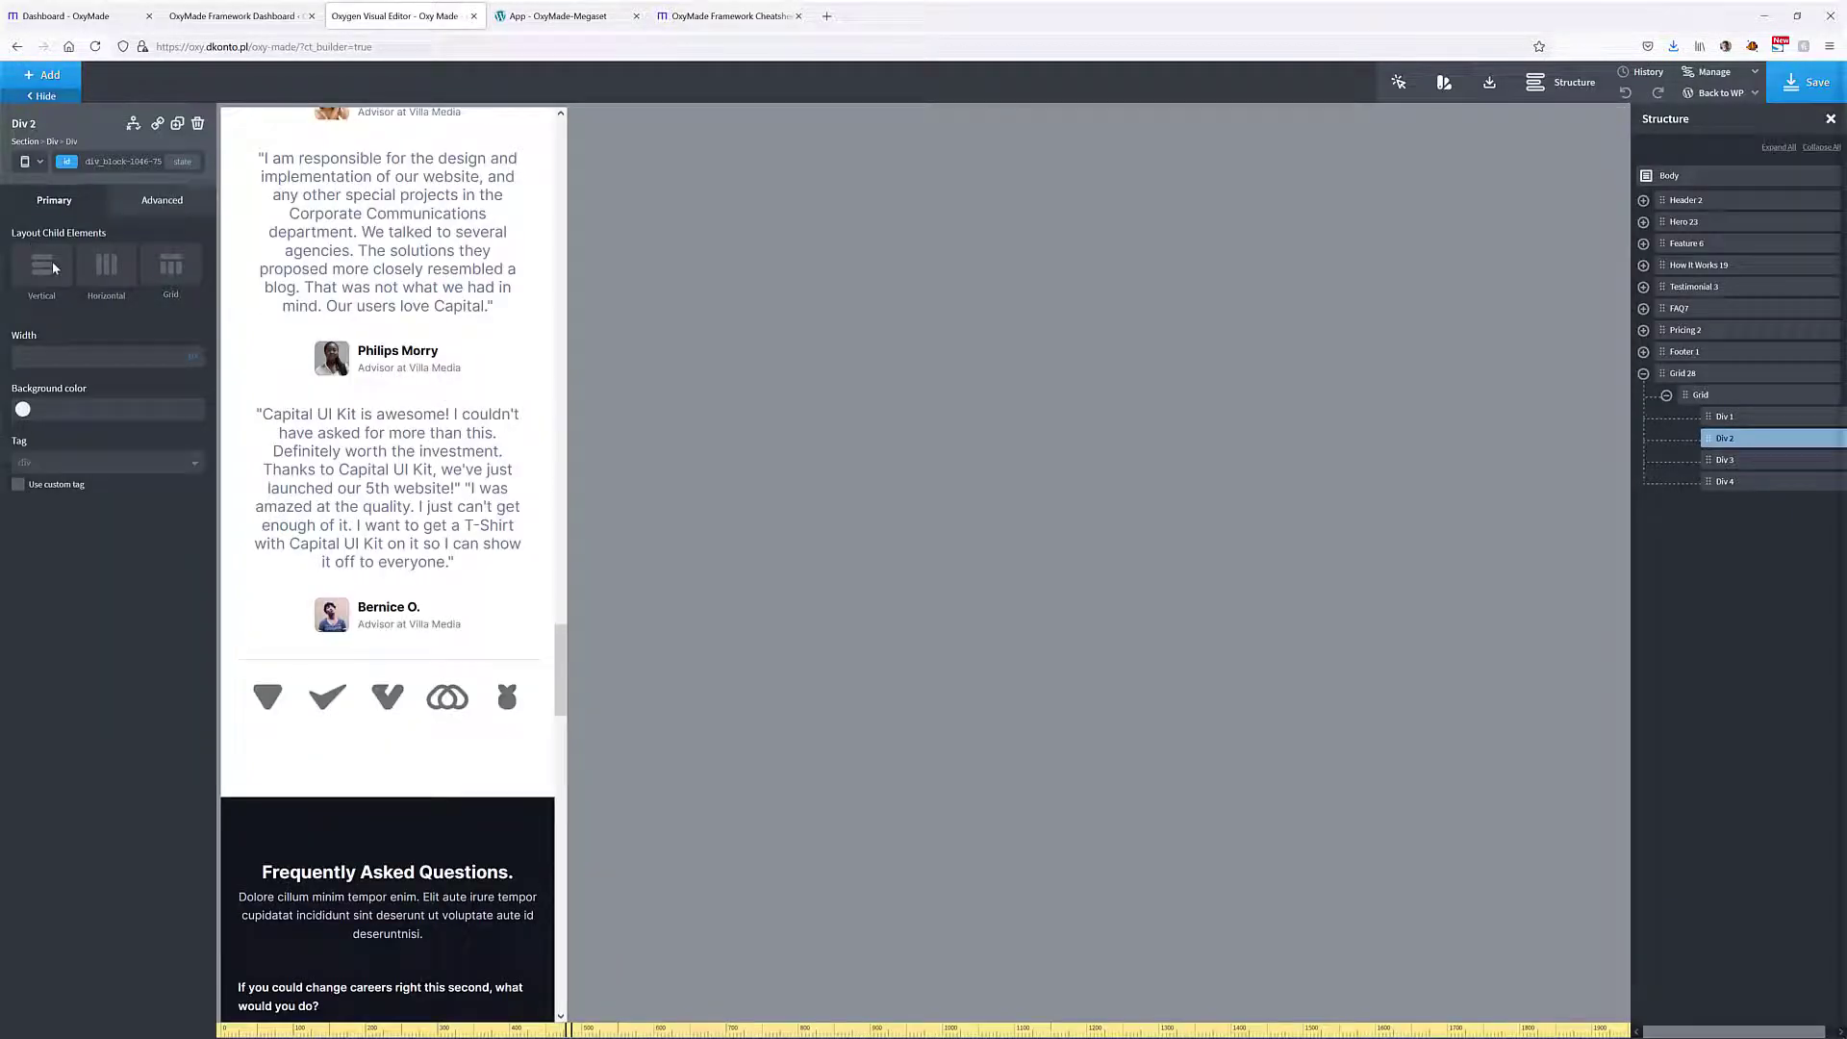
{"action": "scroll", "coordinate": [452, 683], "scroll_direction": "down", "scroll_amount": 2}
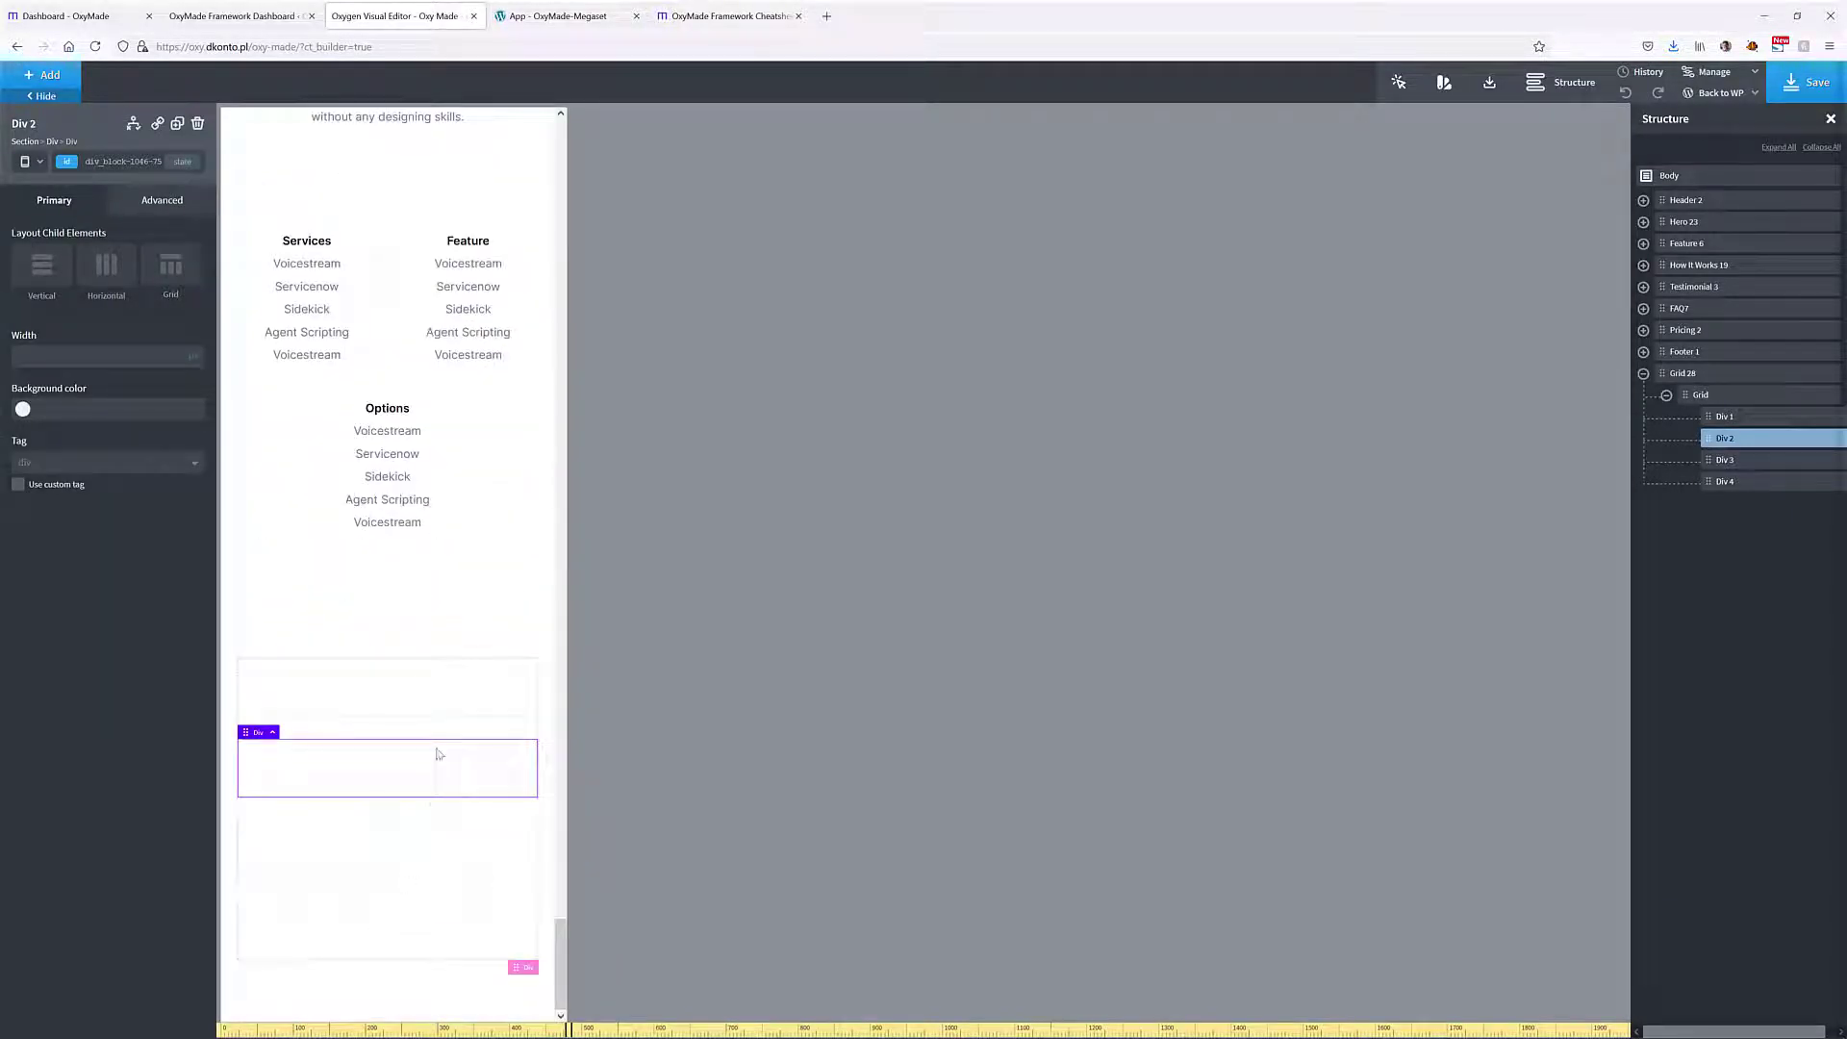
{"action": "left_click", "coordinate": [35, 162]}
{"action": "left_click", "coordinate": [39, 192]}
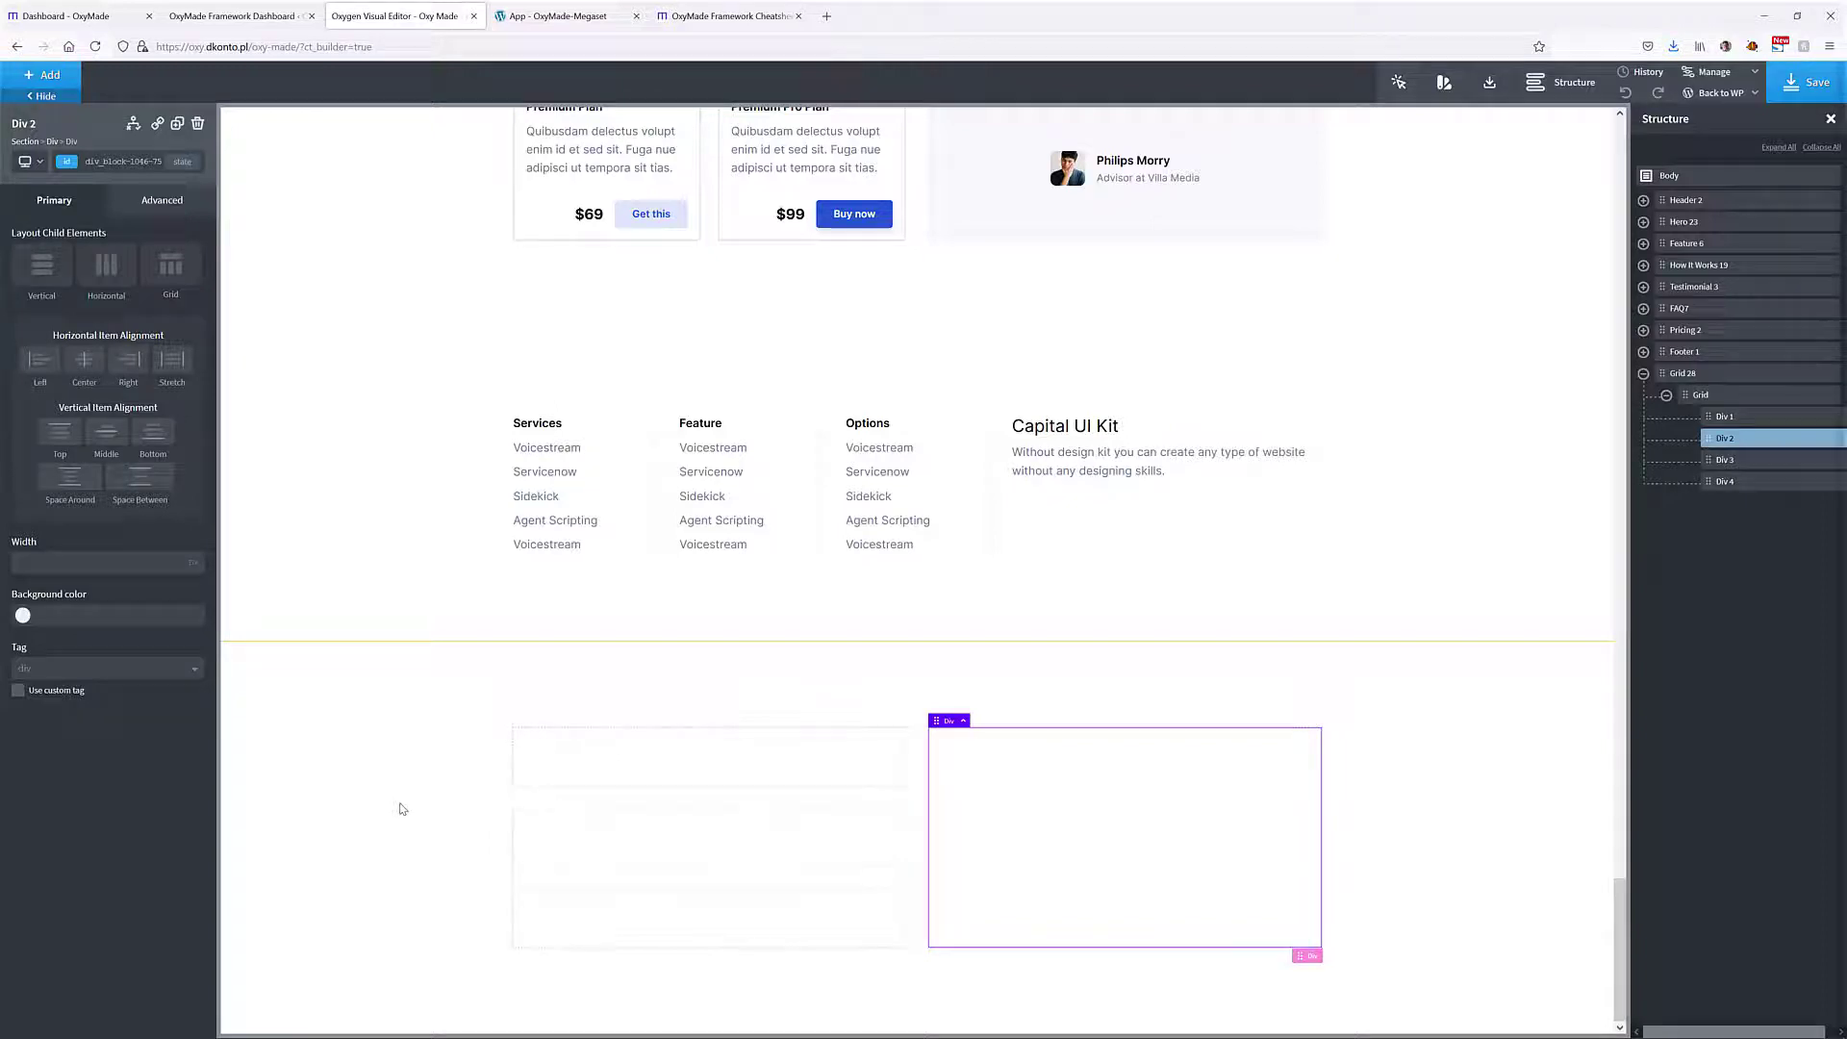
{"action": "key", "text": "ctrl+z"}
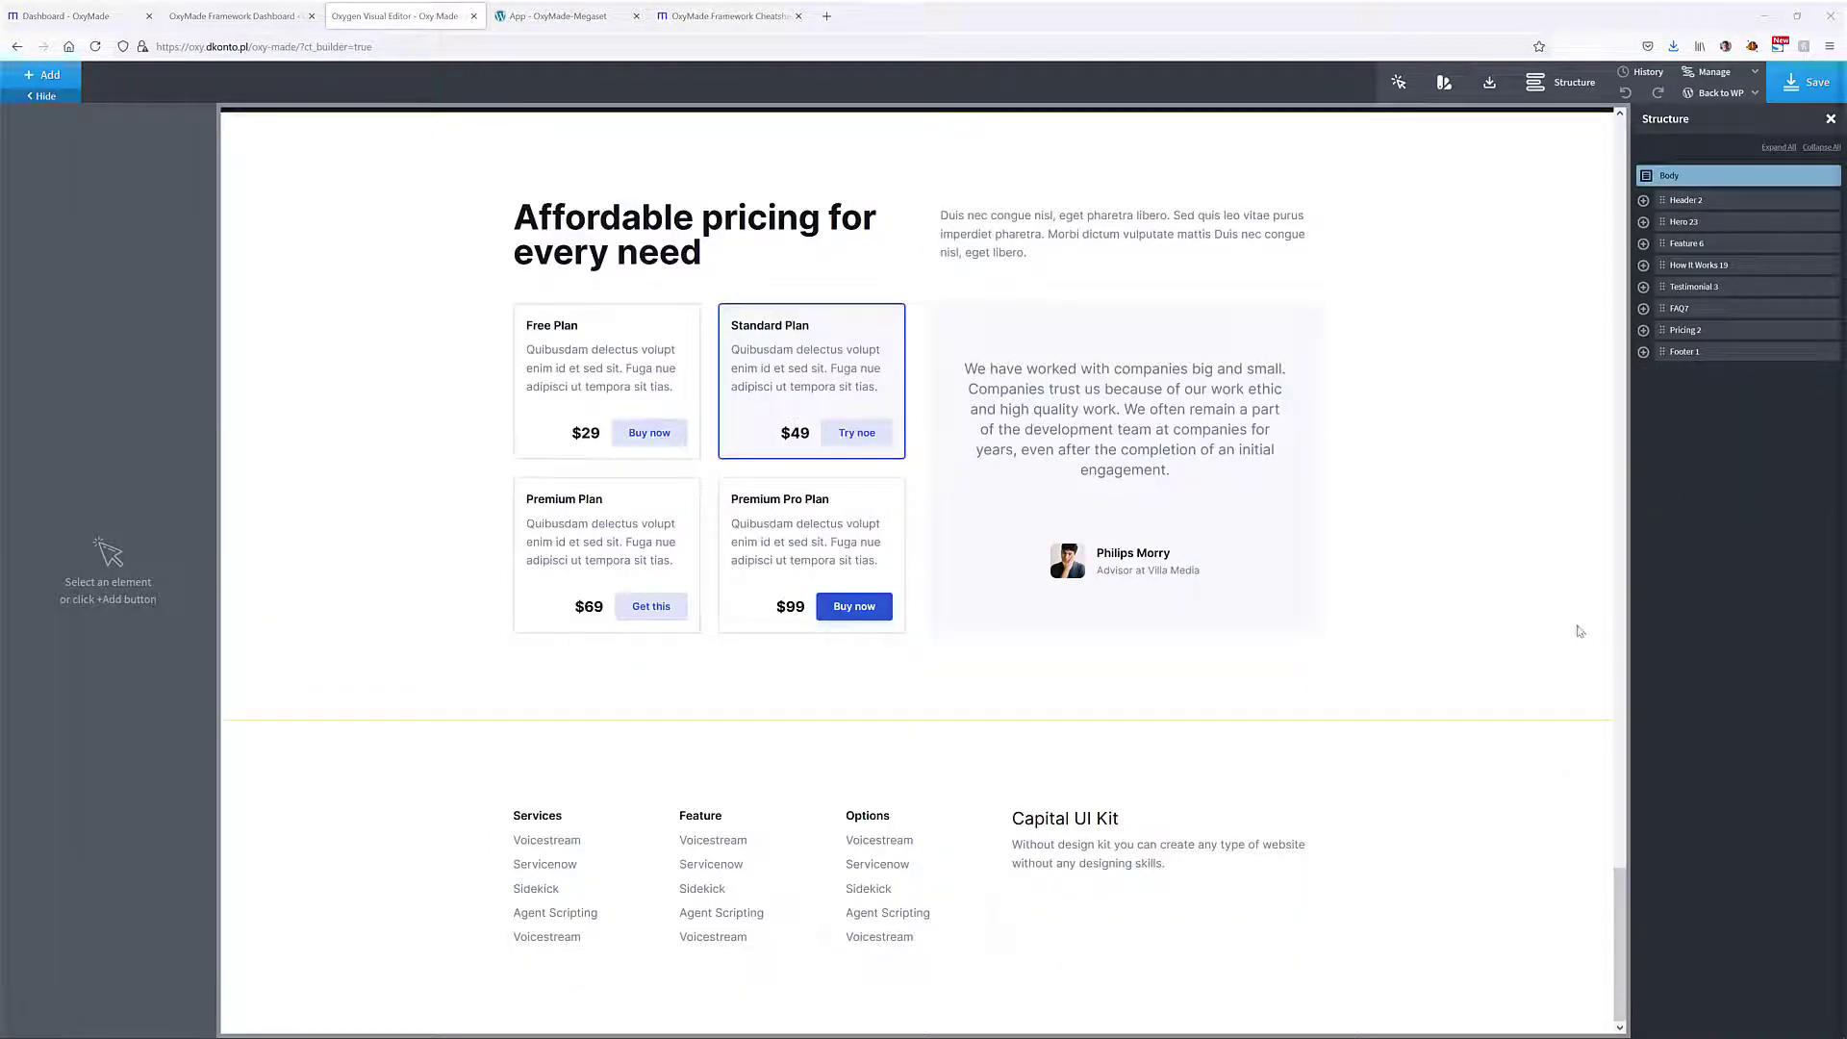
Add the OxyMade-Capital Feature 5 section from Library > Design Sets and select its first Learn more button
{"action": "left_click", "coordinate": [43, 75]}
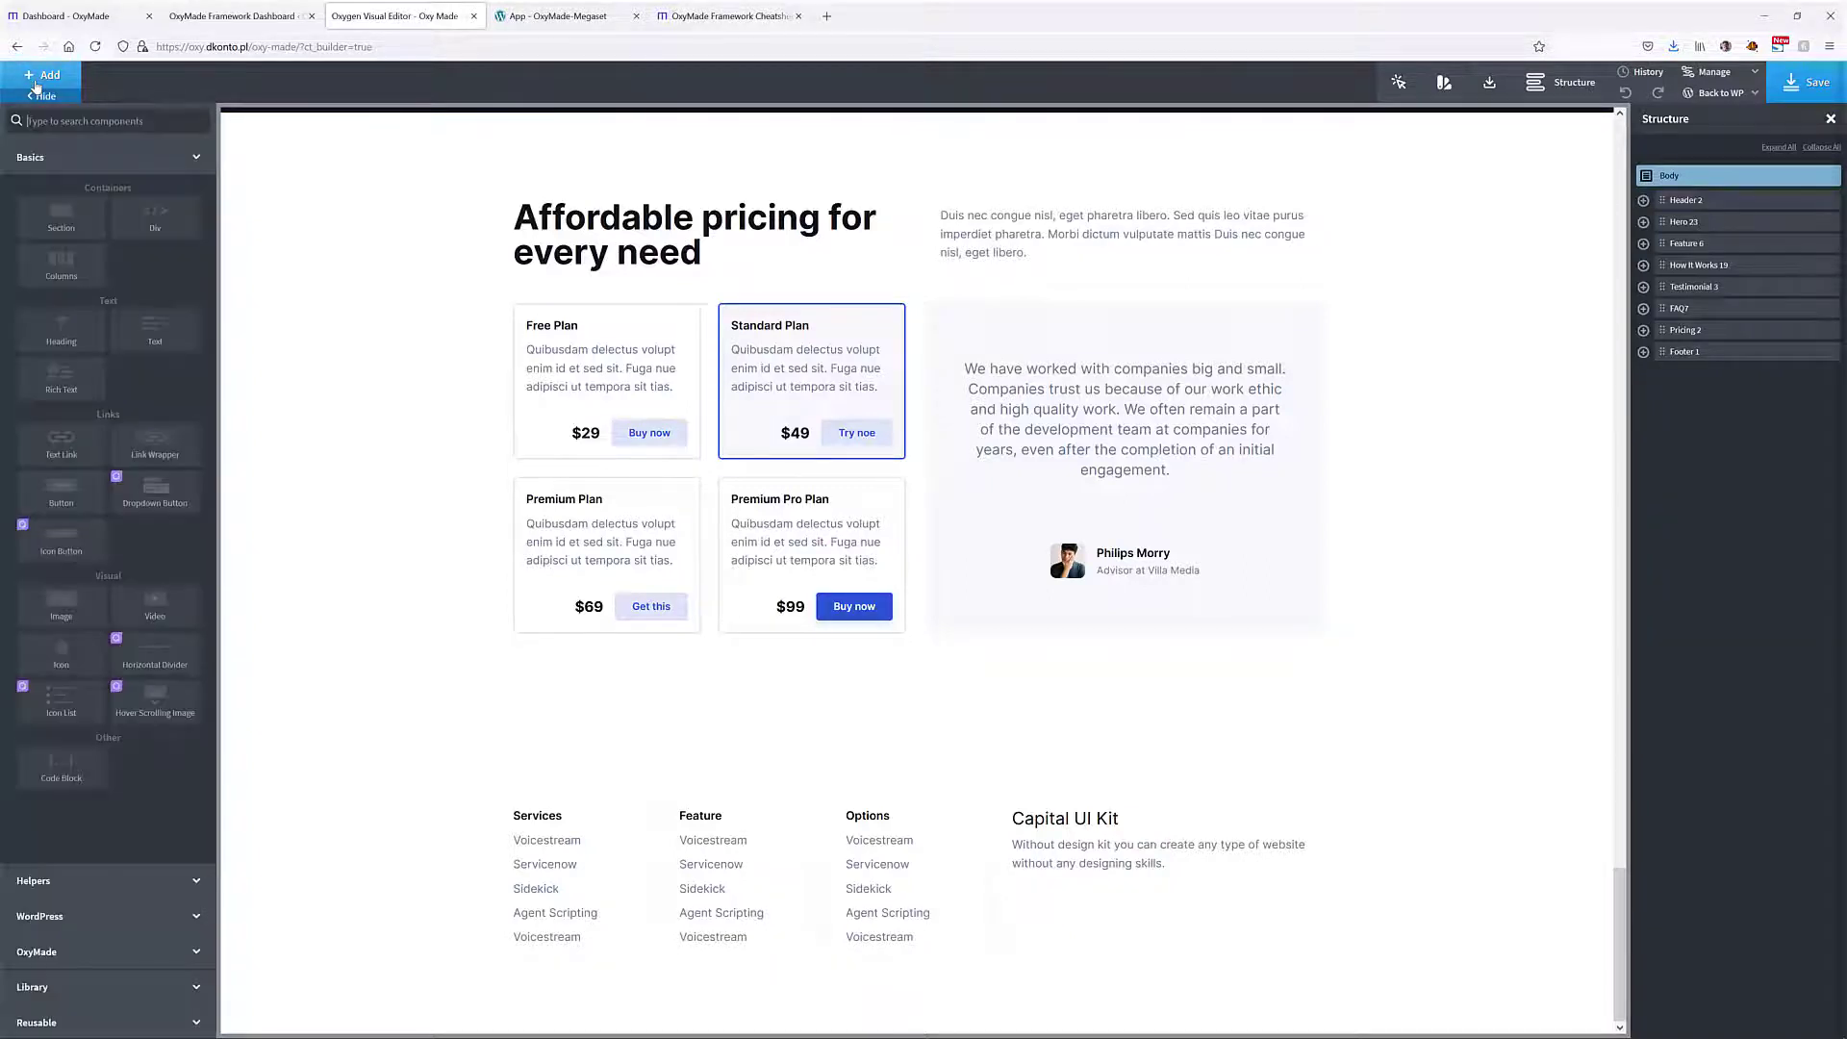
{"action": "left_click", "coordinate": [98, 999]}
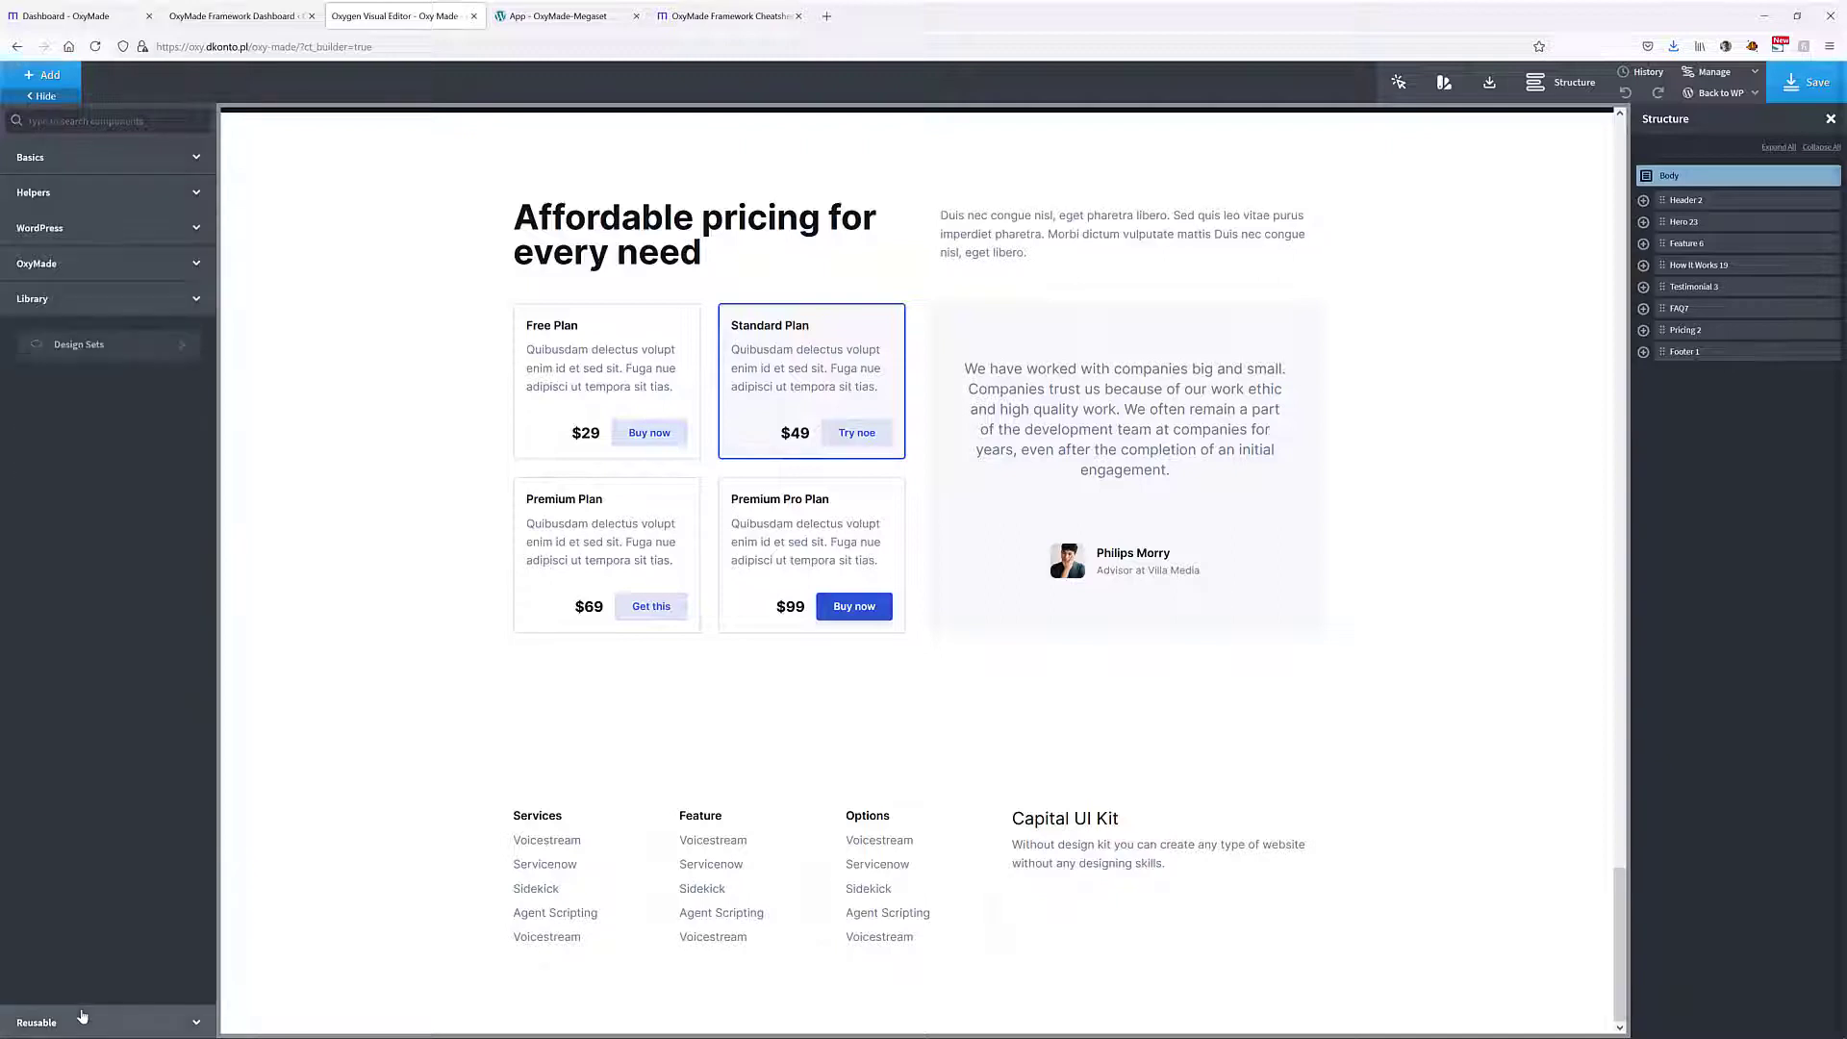
{"action": "left_click", "coordinate": [136, 347]}
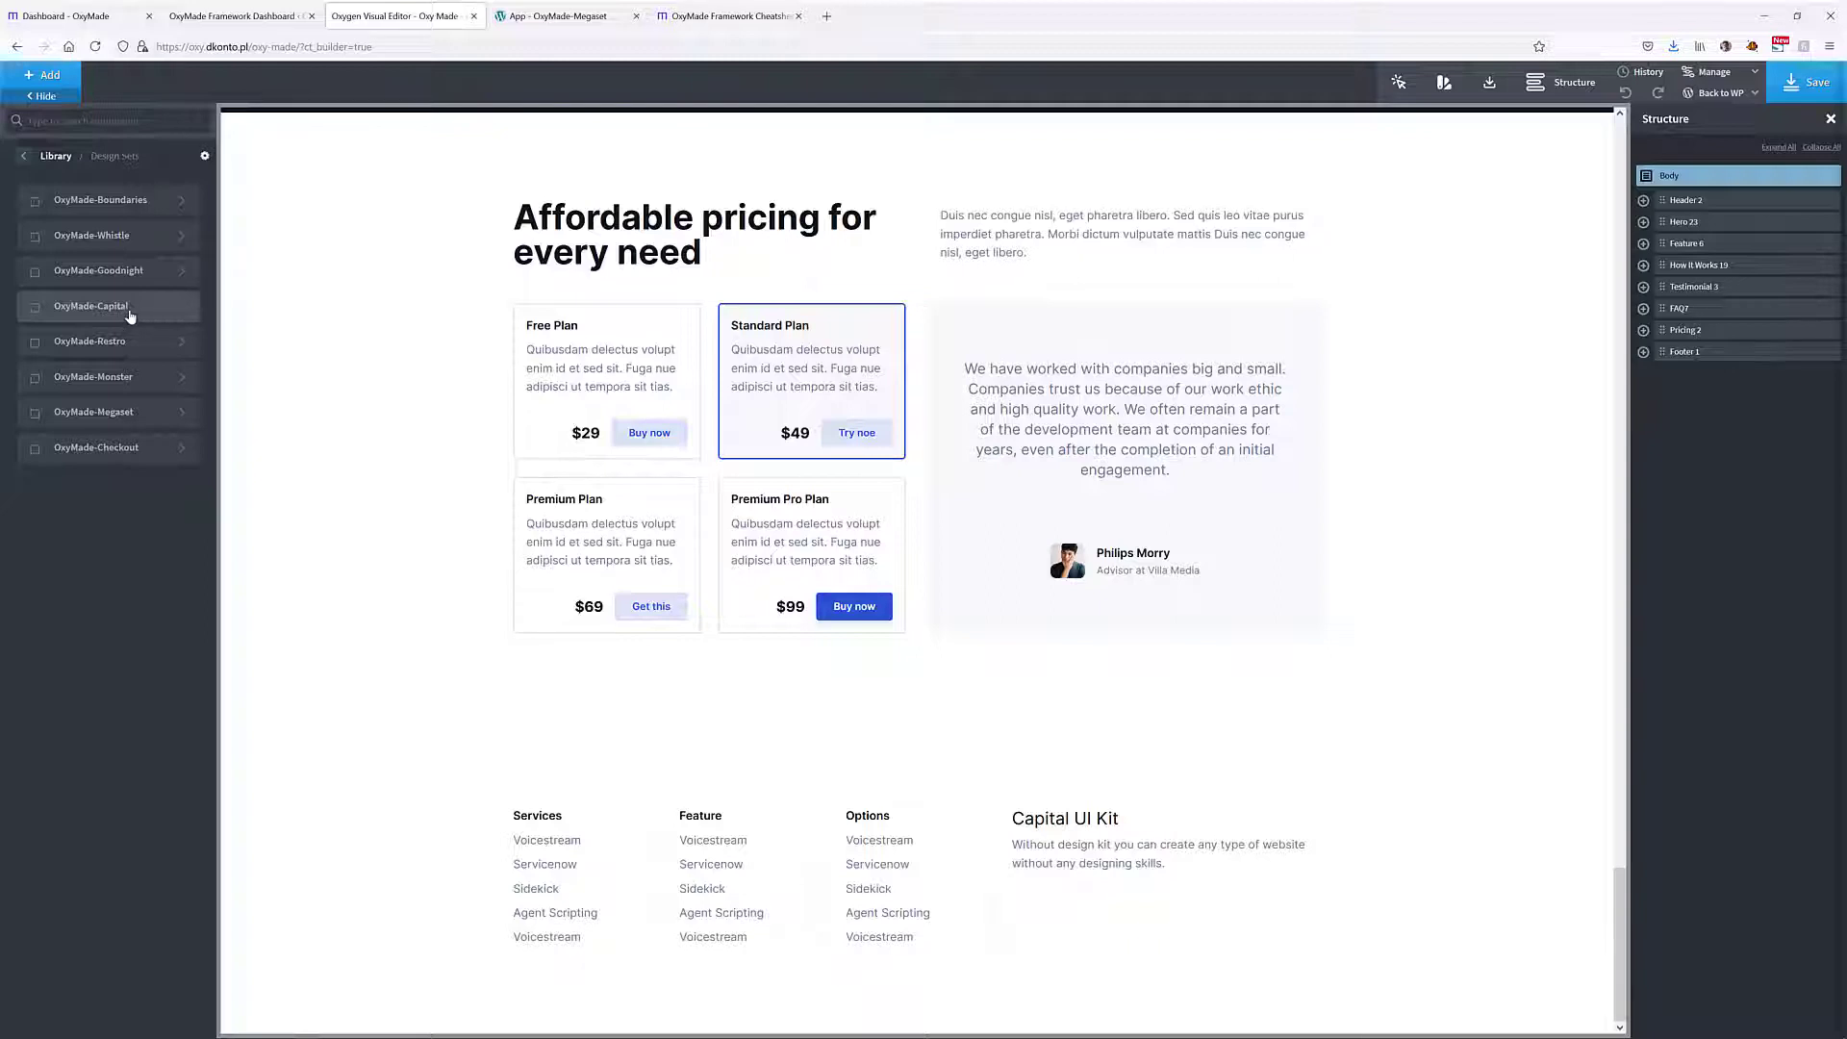
{"action": "left_click", "coordinate": [130, 308]}
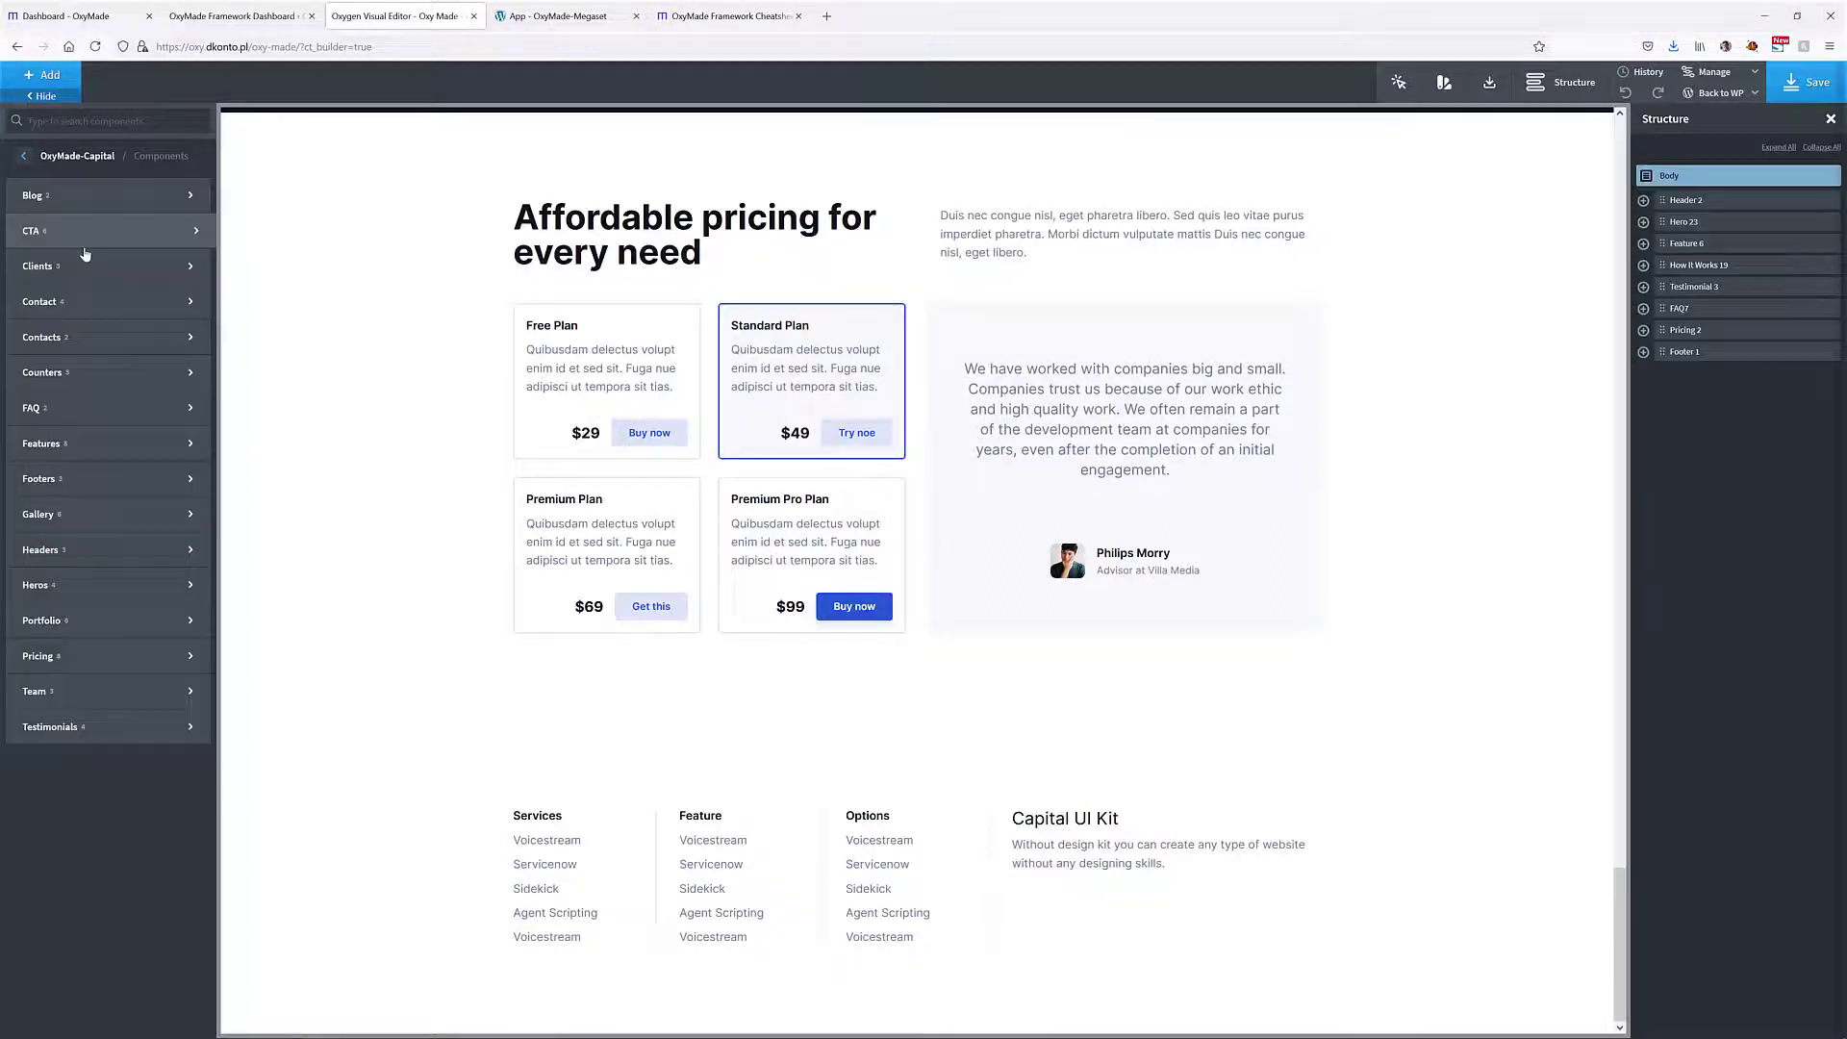
{"action": "mouse_move", "coordinate": [120, 455]}
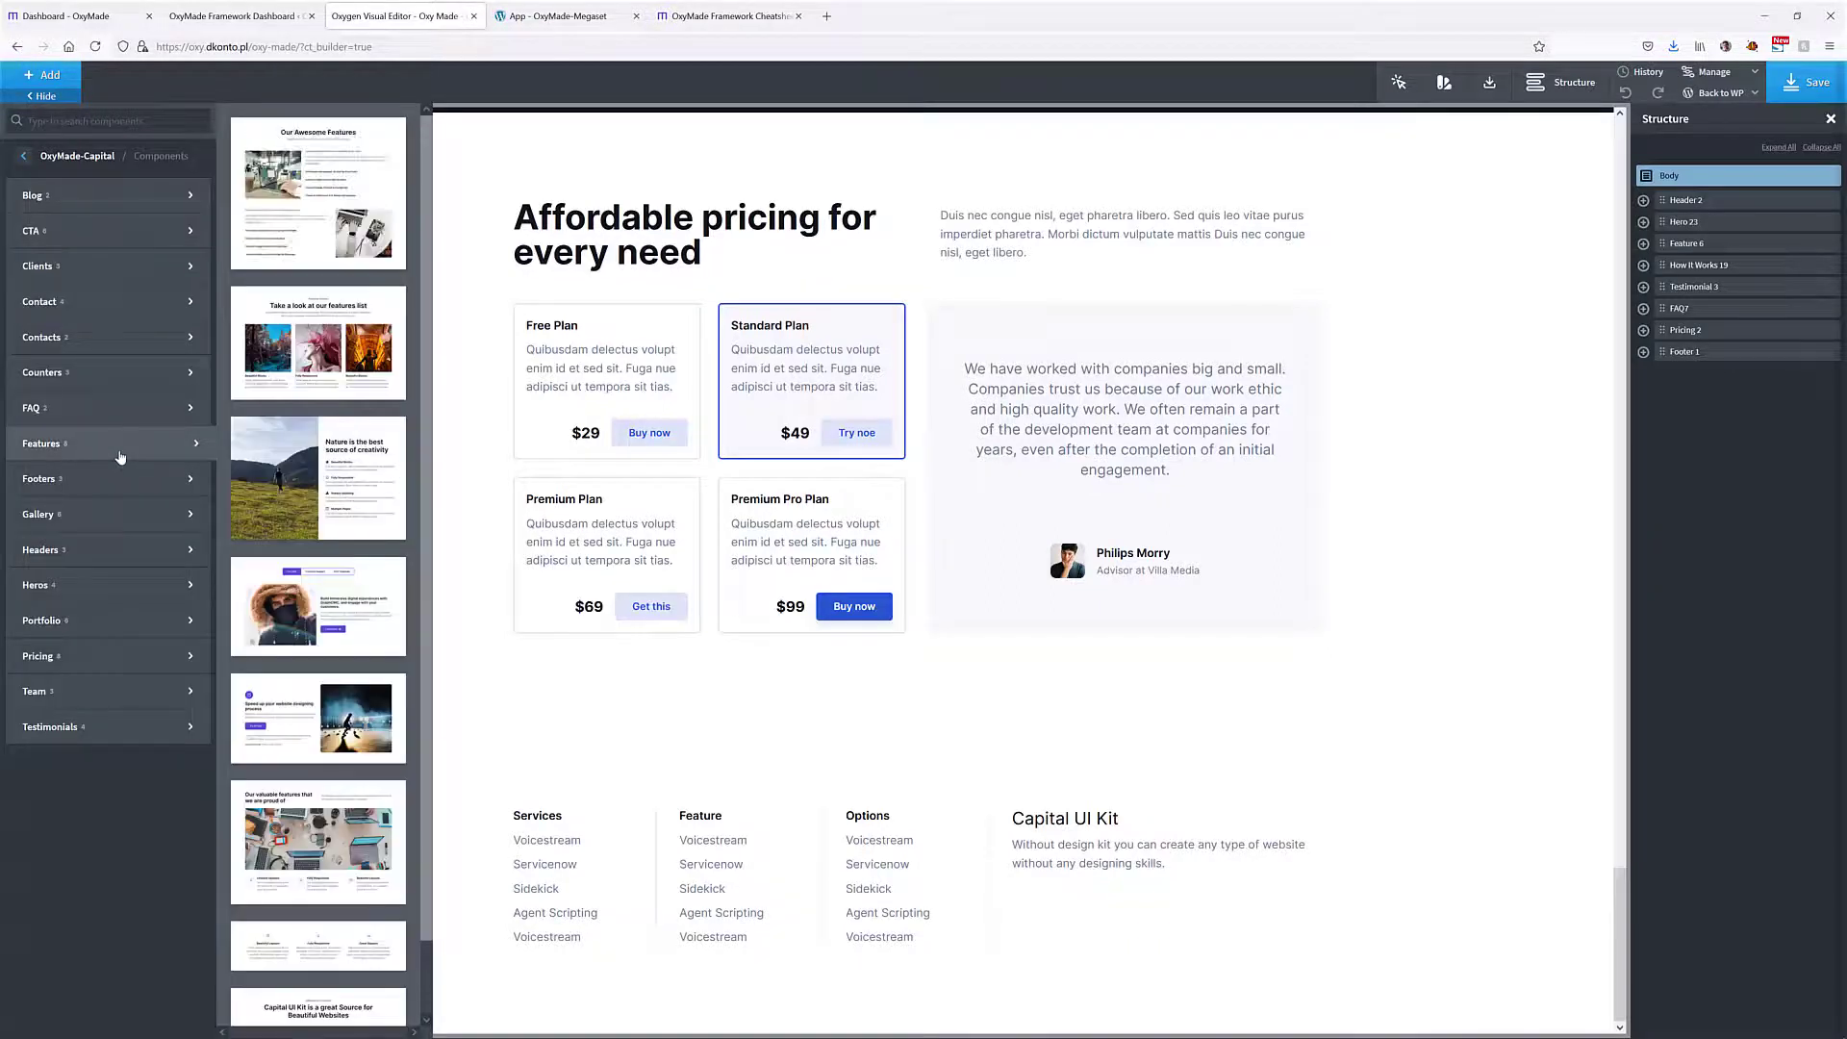
{"action": "left_click", "coordinate": [274, 592]}
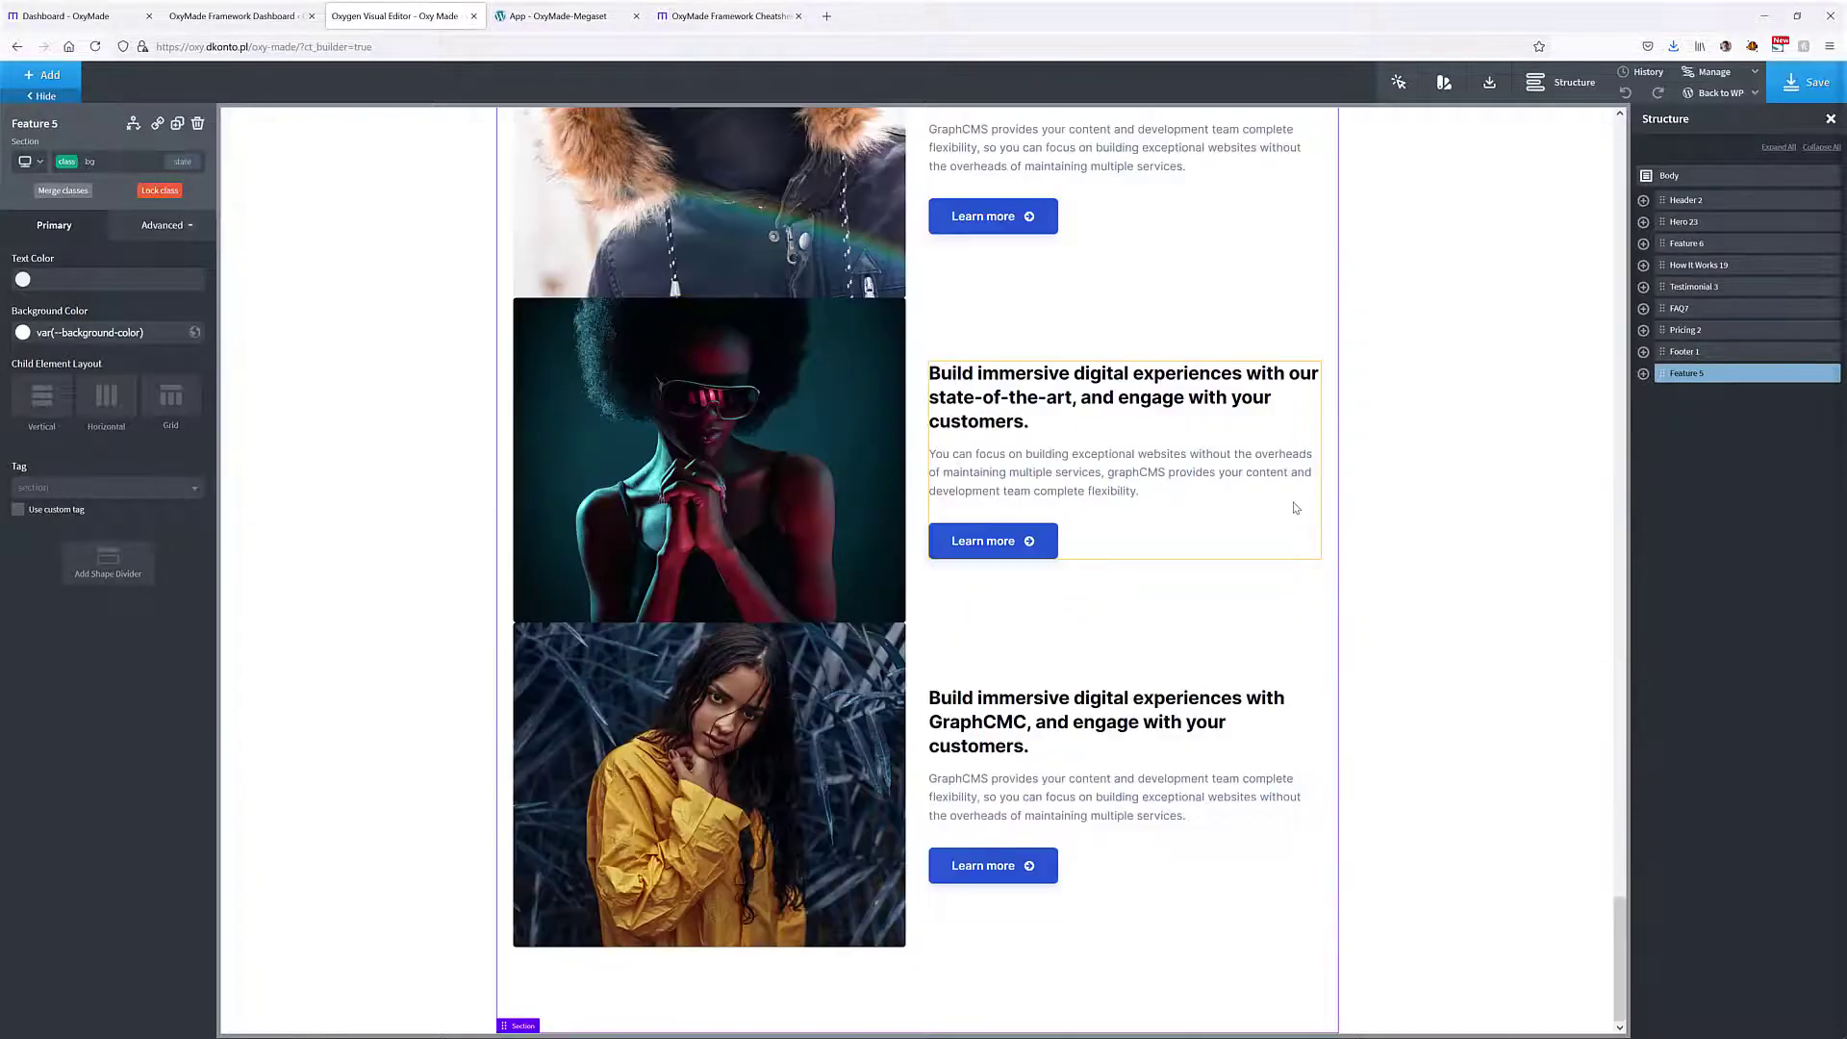
{"action": "scroll", "coordinate": [1202, 491], "scroll_direction": "up", "scroll_amount": 2}
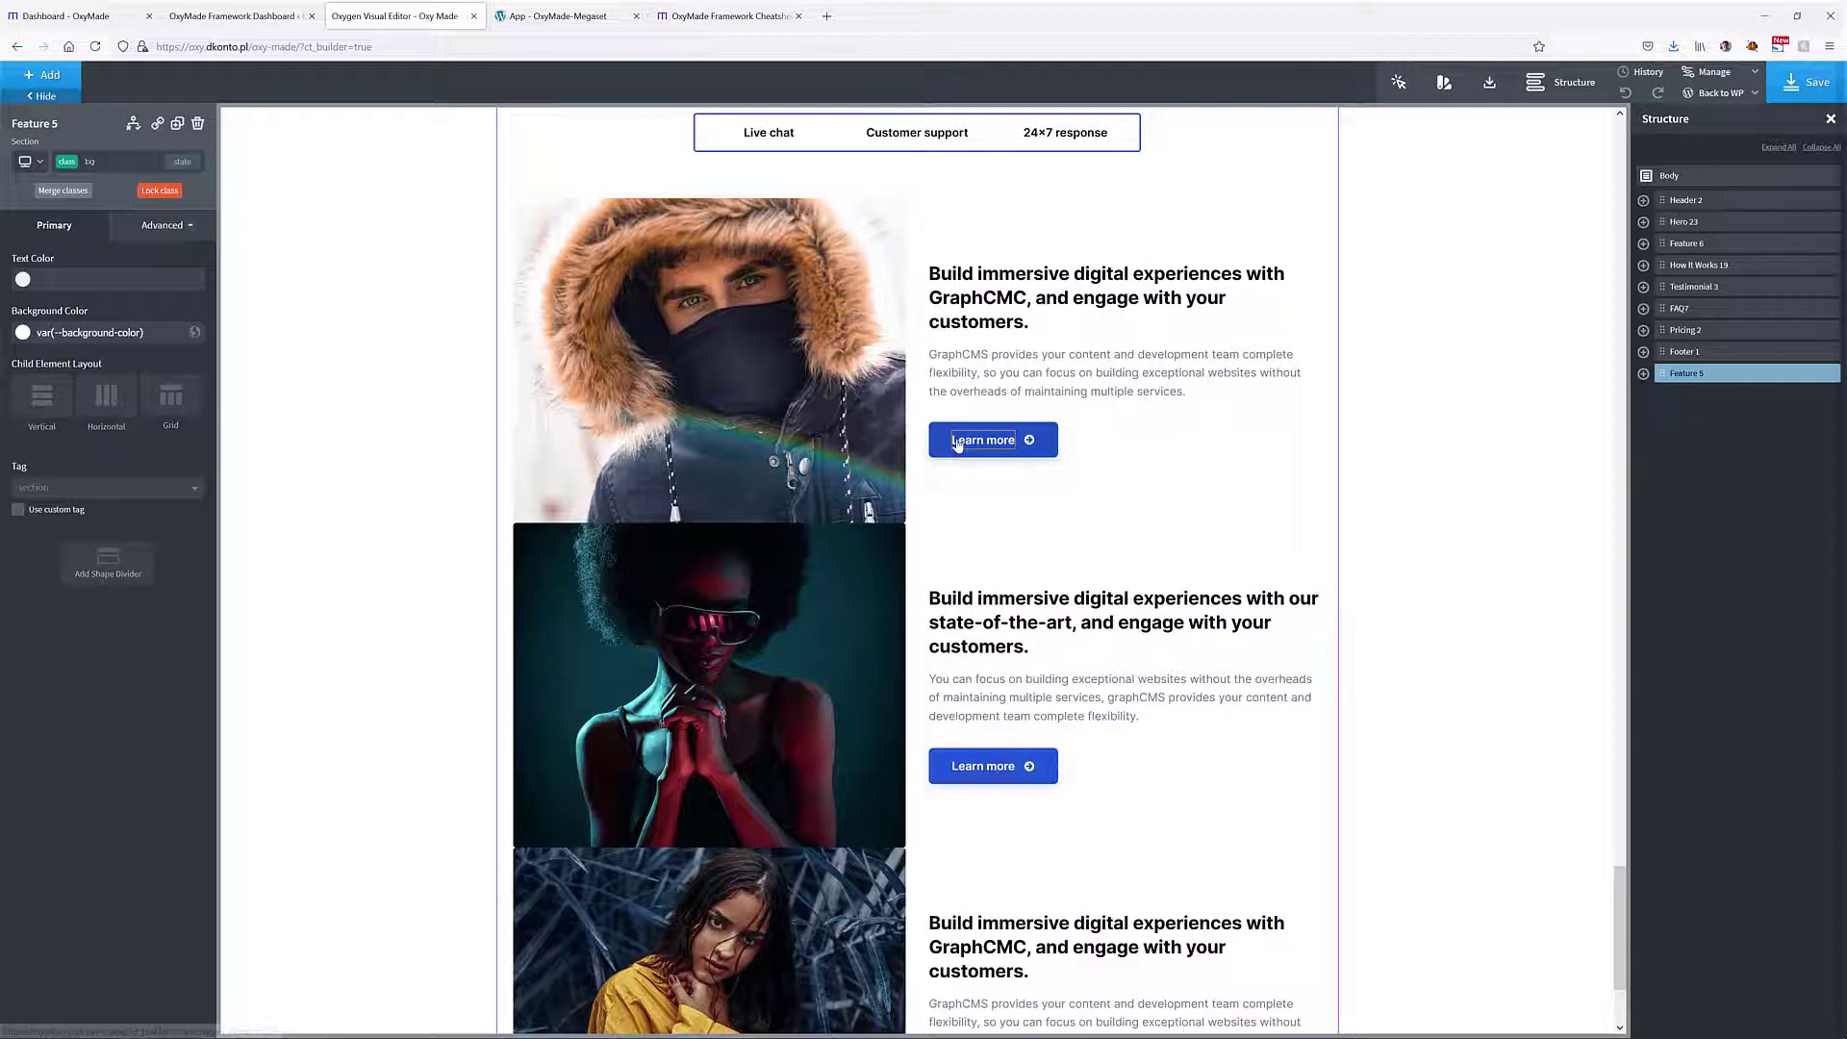
{"action": "left_click", "coordinate": [957, 440]}
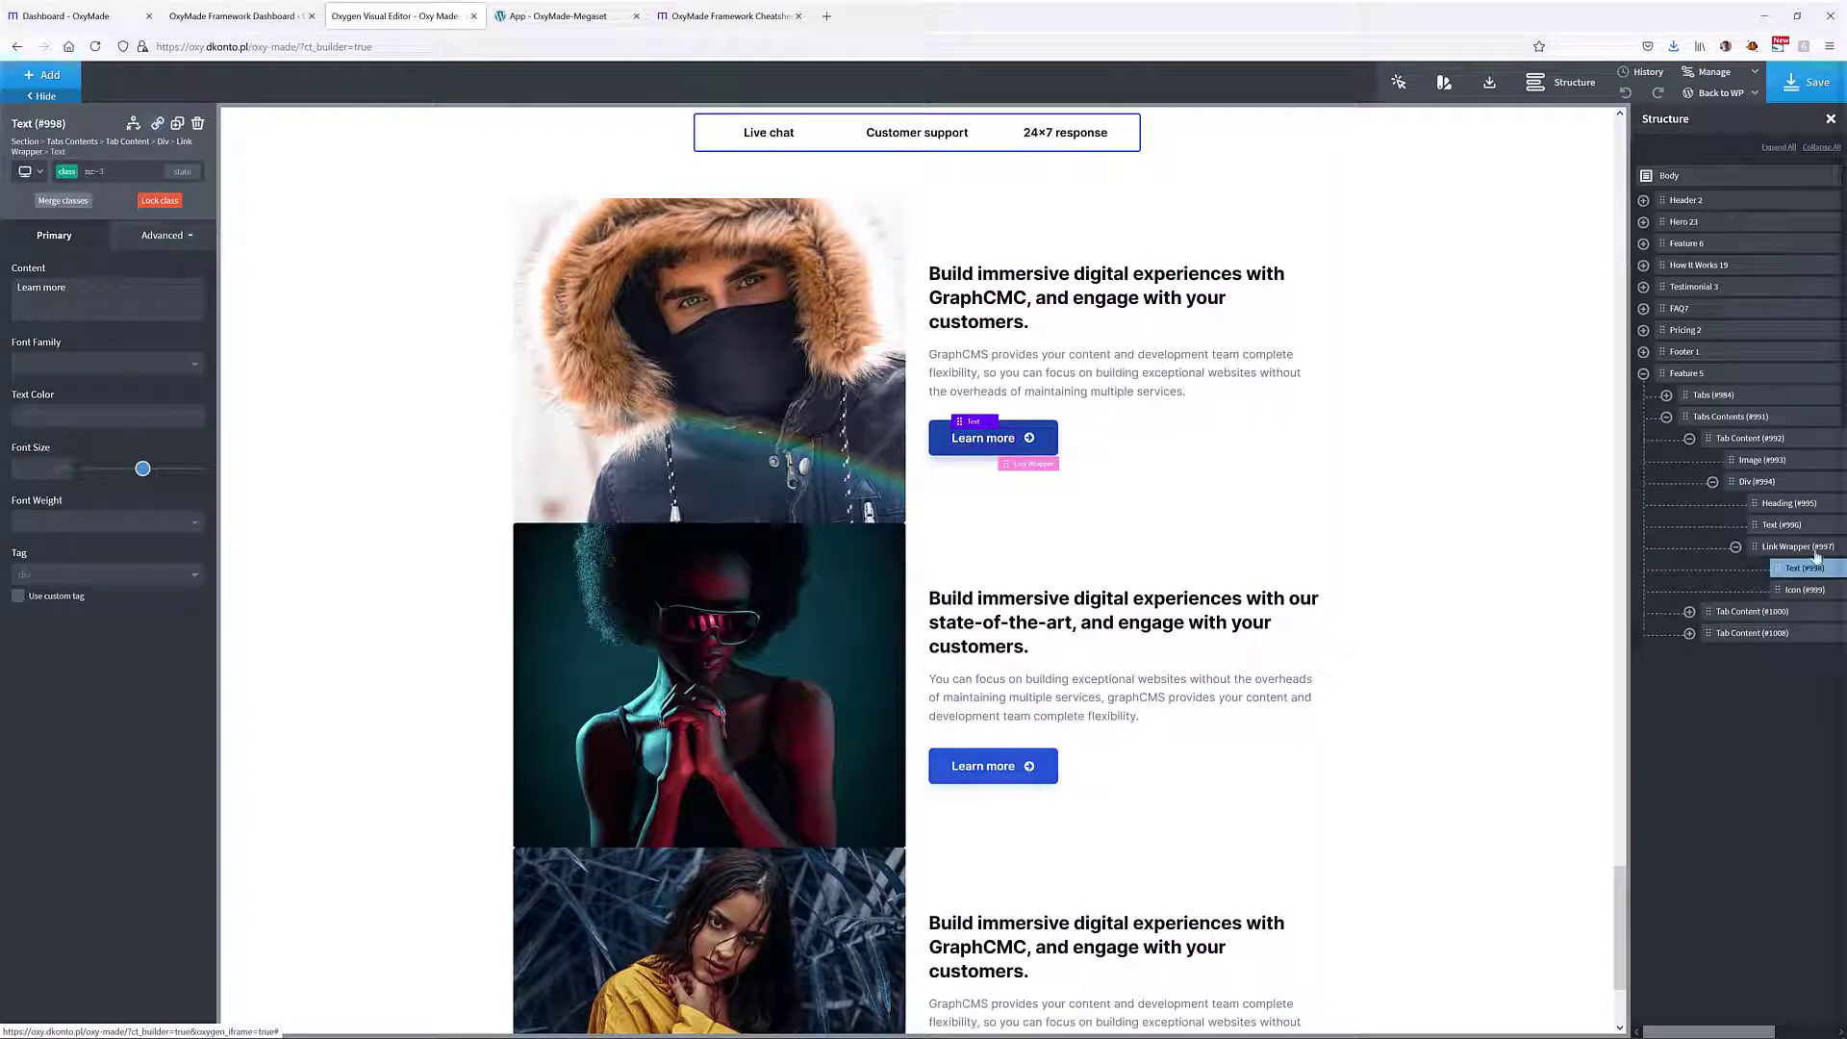
Apply the OxyMade 'forward' hover effect to the first Learn more button's link wrapper
{"action": "left_click", "coordinate": [1797, 546]}
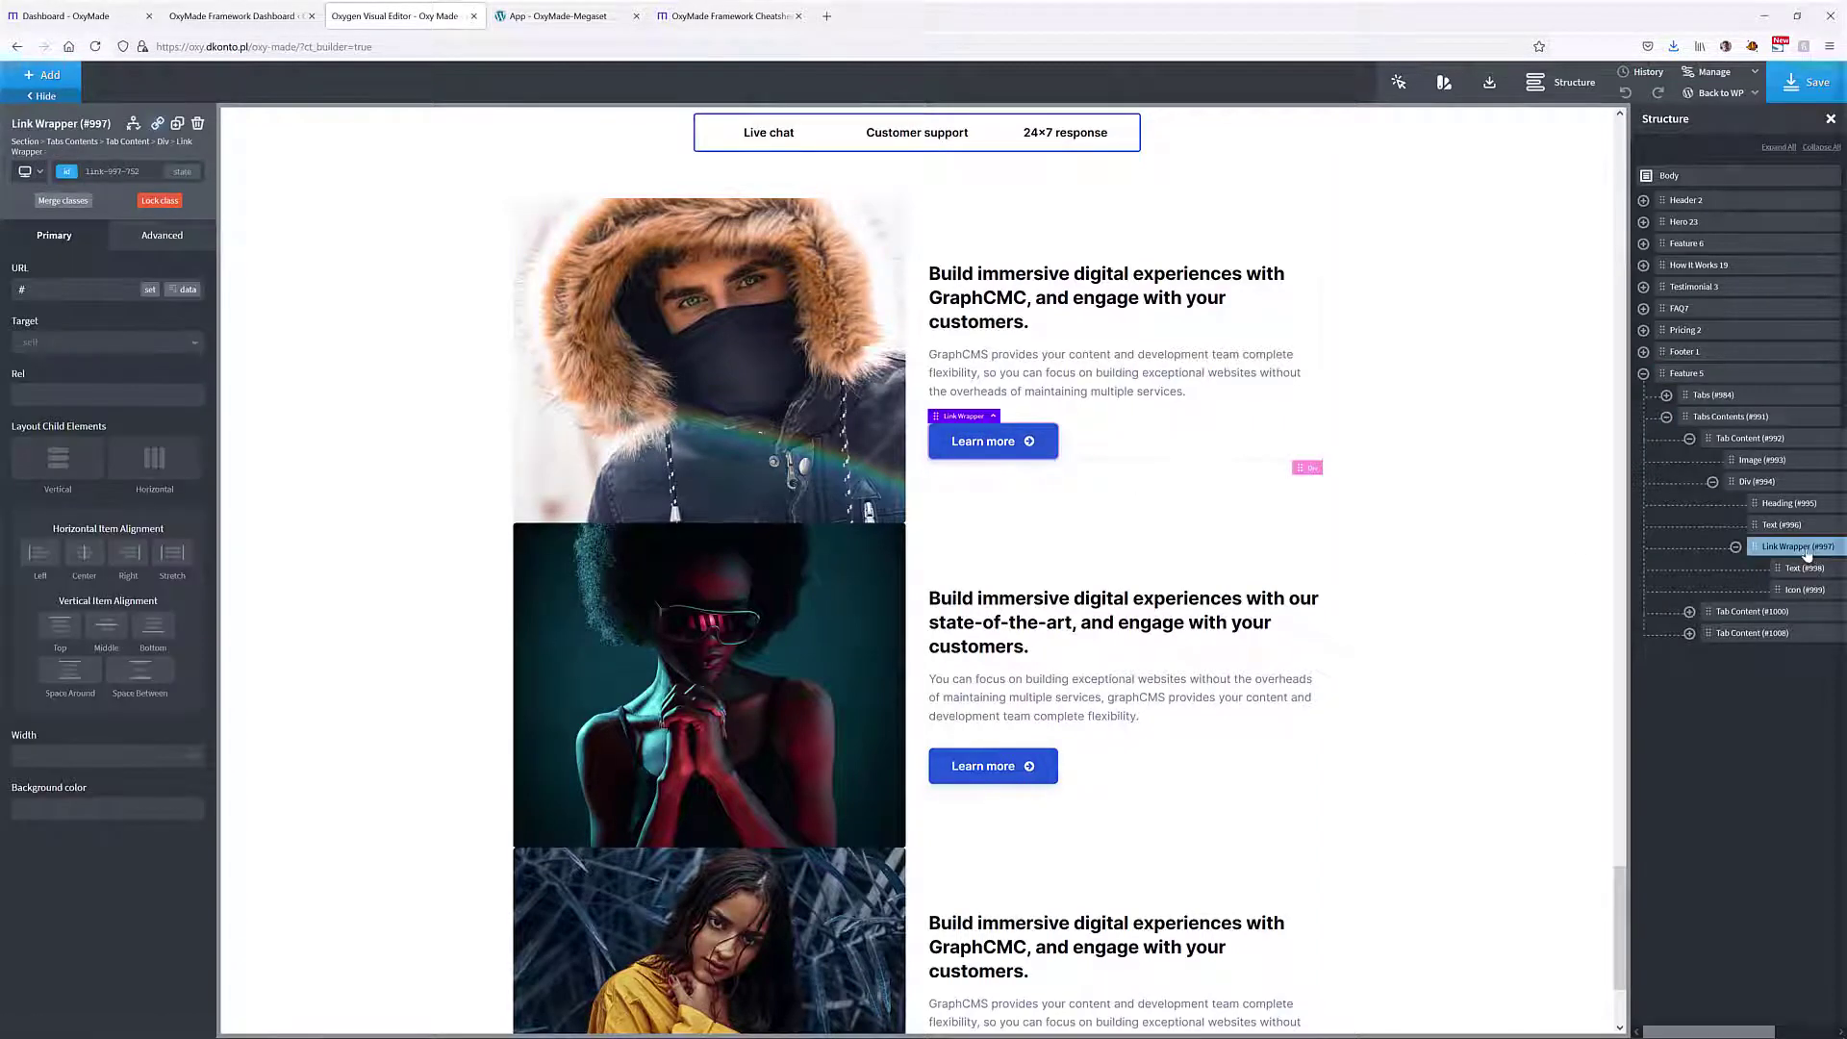
{"action": "left_click", "coordinate": [1400, 85]}
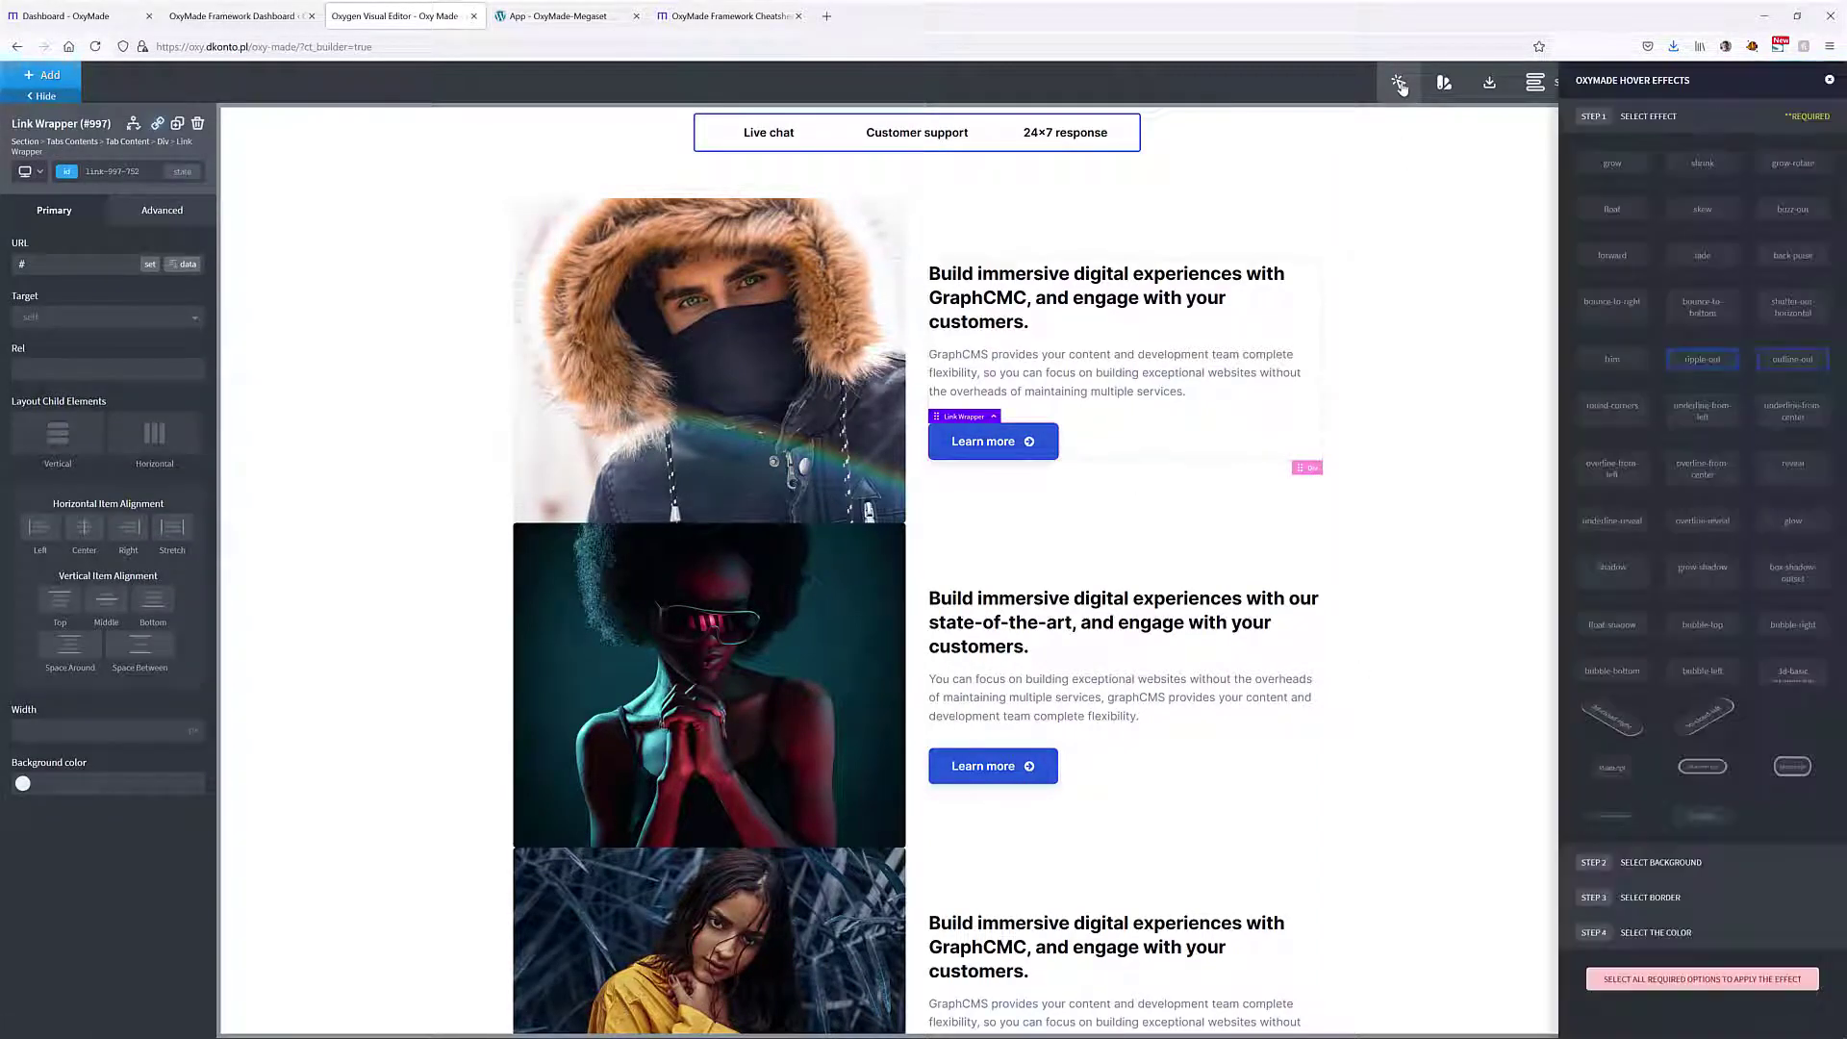
{"action": "left_click", "coordinate": [1618, 256]}
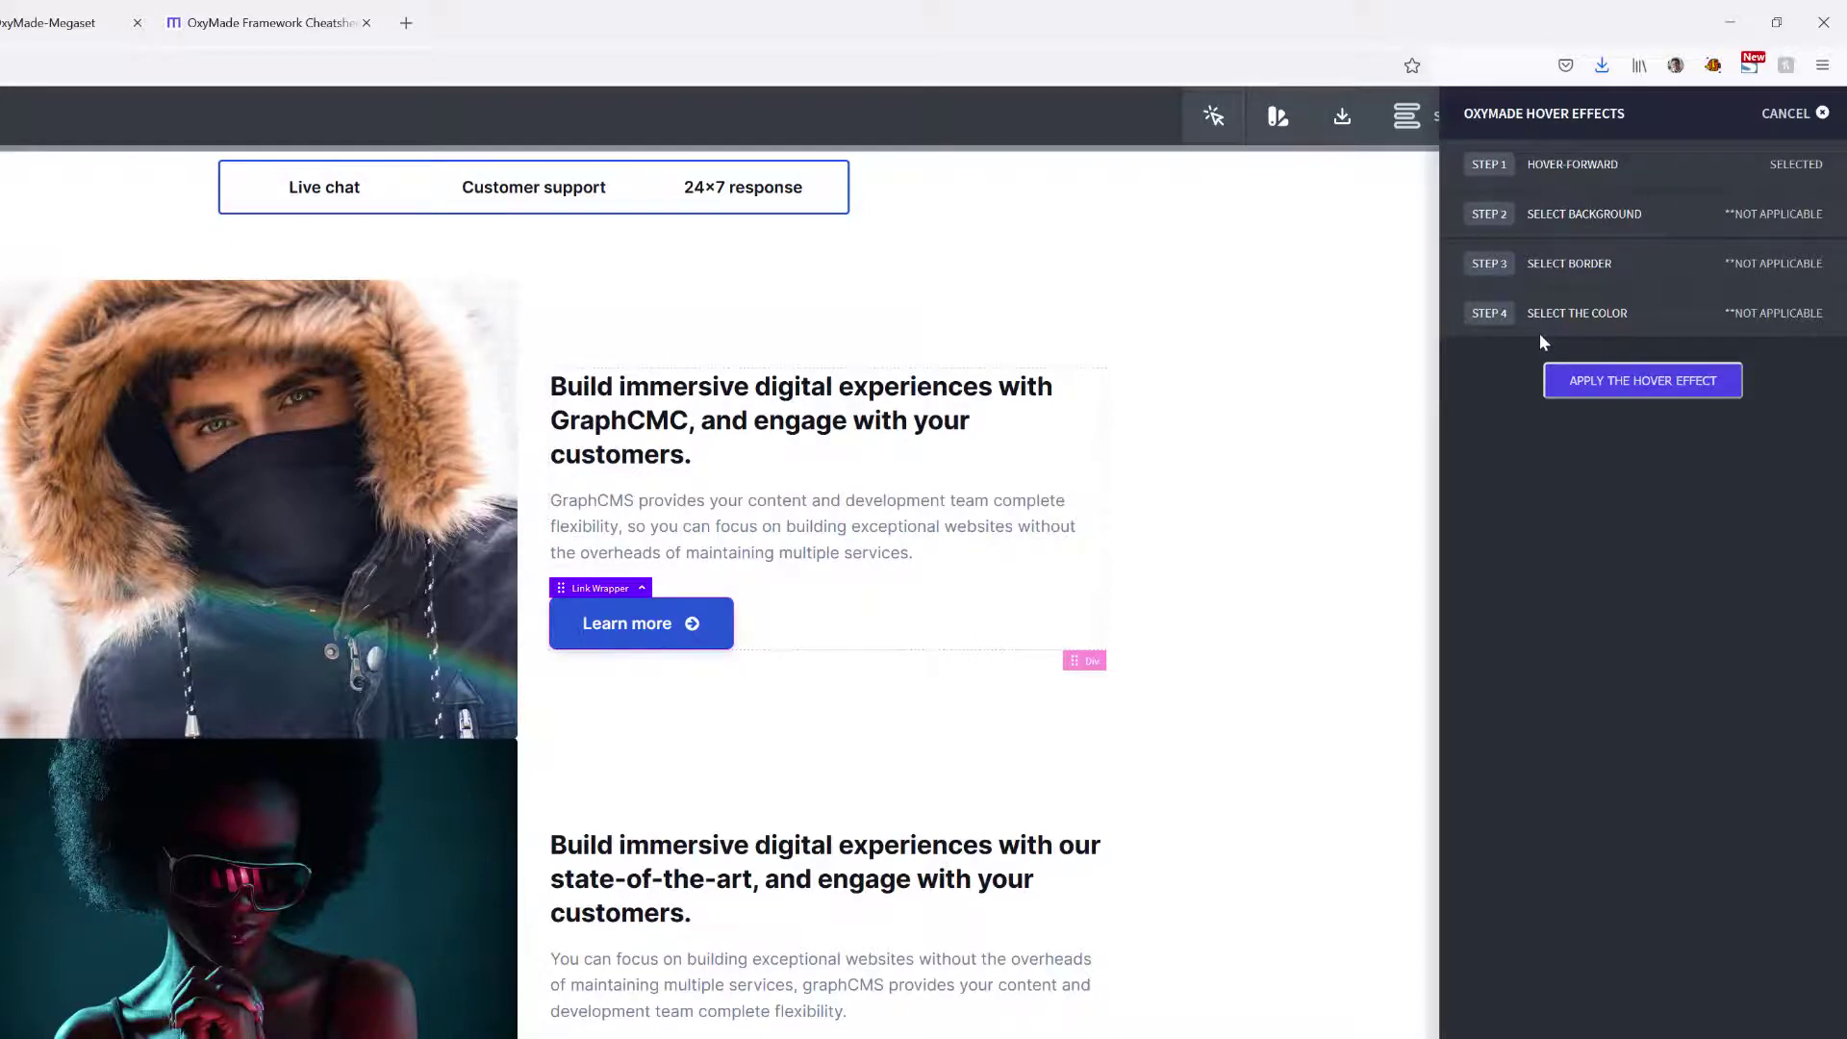
{"action": "left_click", "coordinate": [1666, 382]}
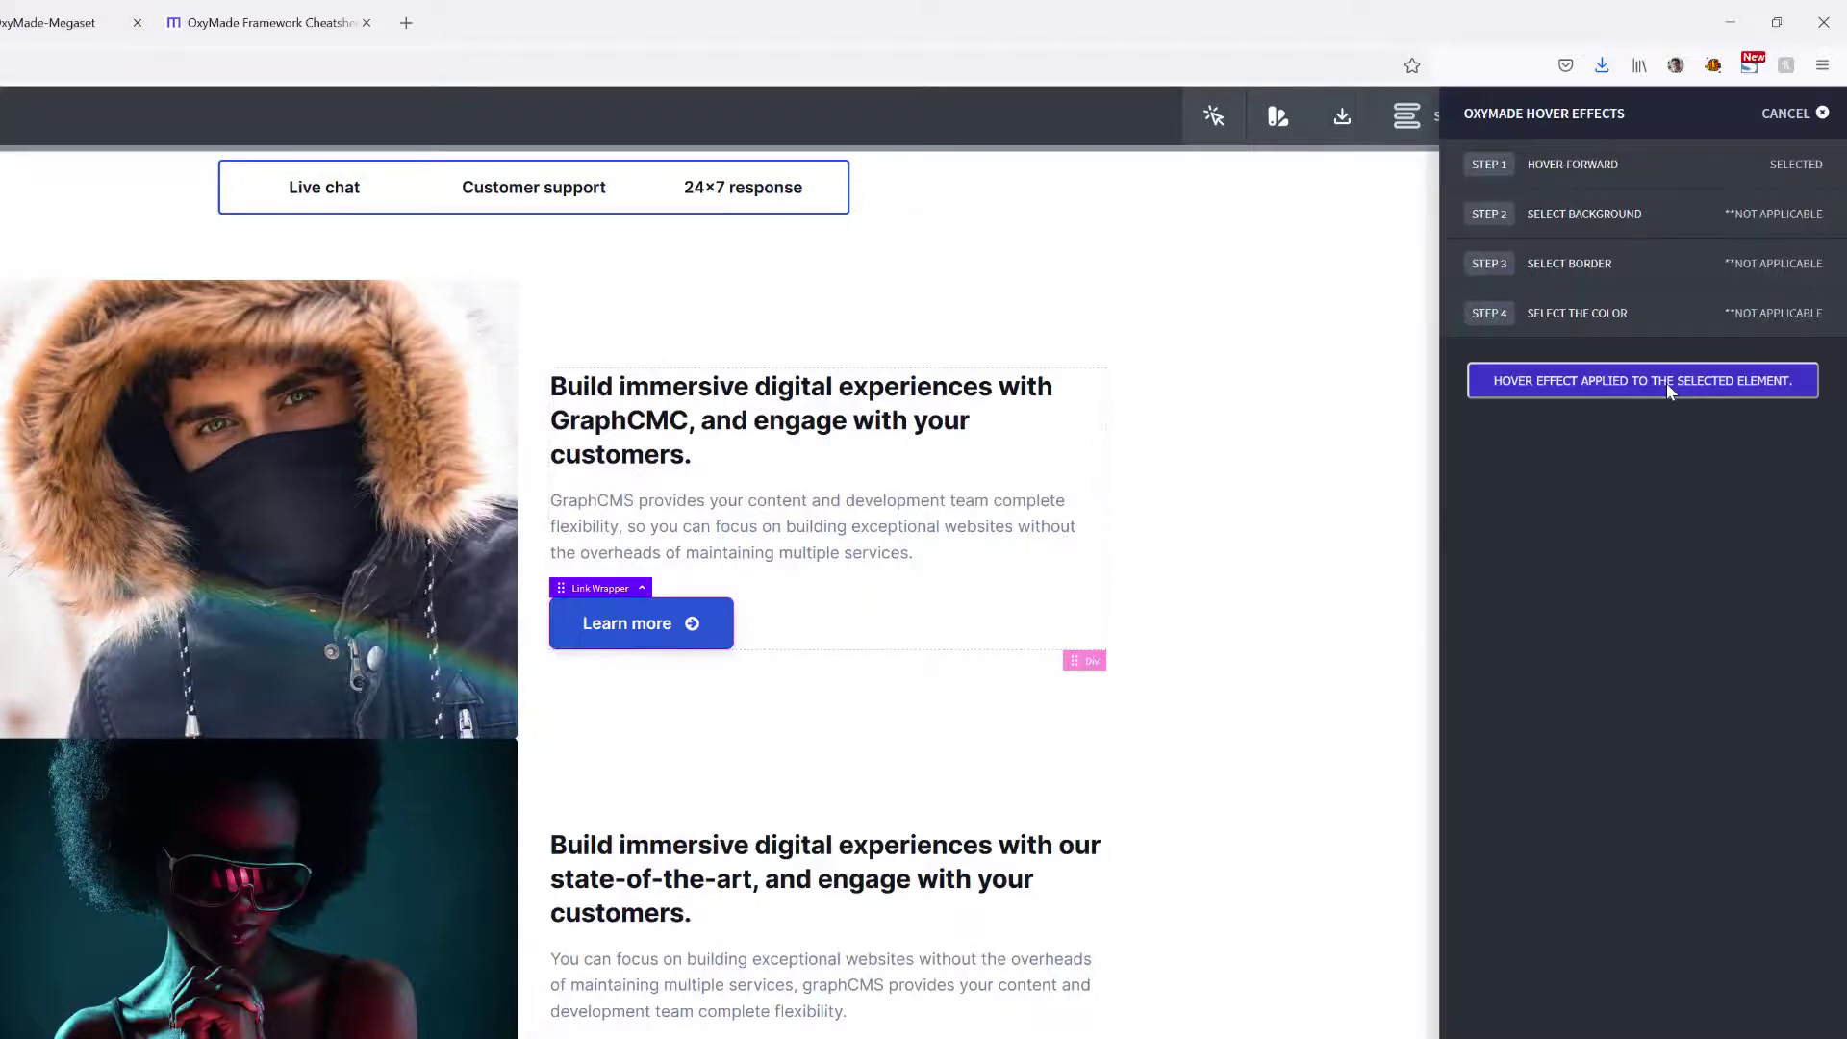